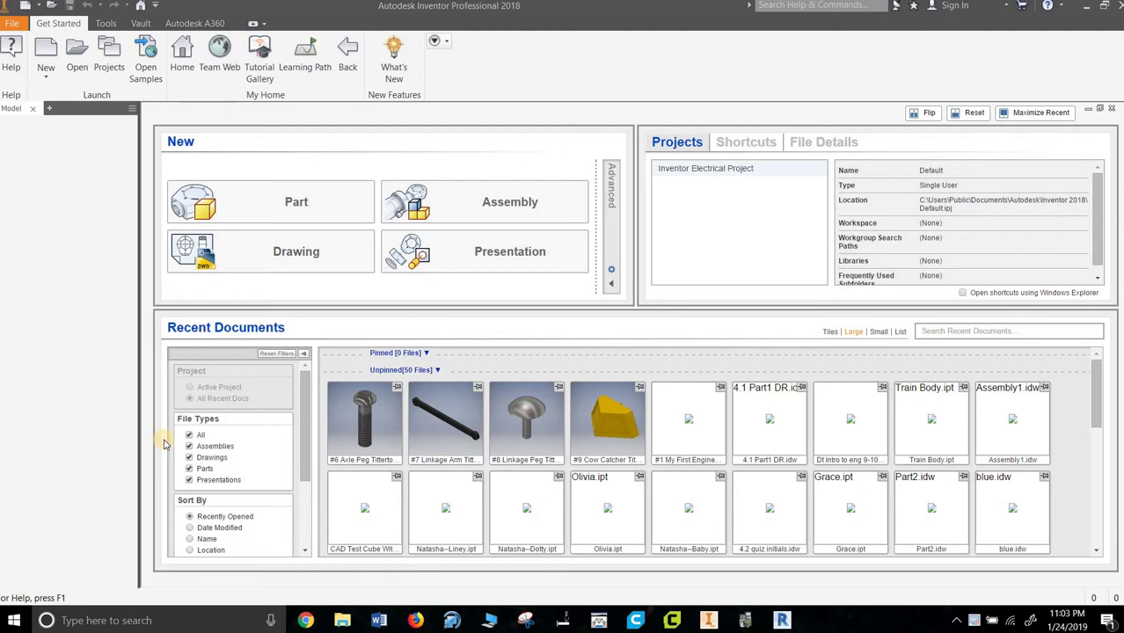
Create a new part from the English Standard (in).ipt template and start a 2D sketch on the front XY plane
click(46, 60)
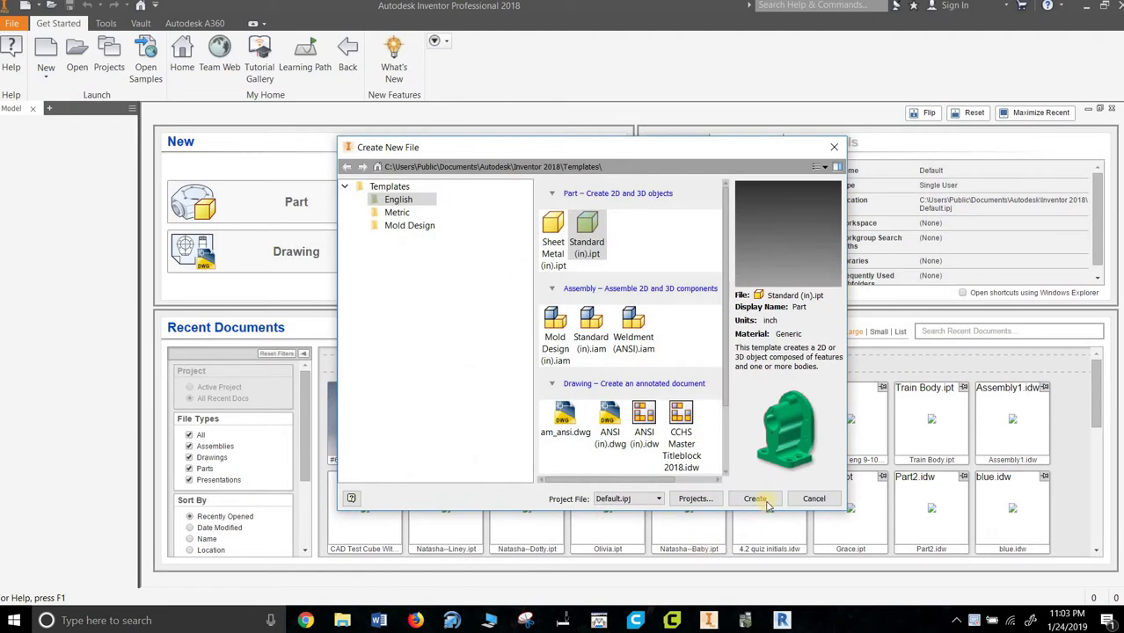
click(757, 499)
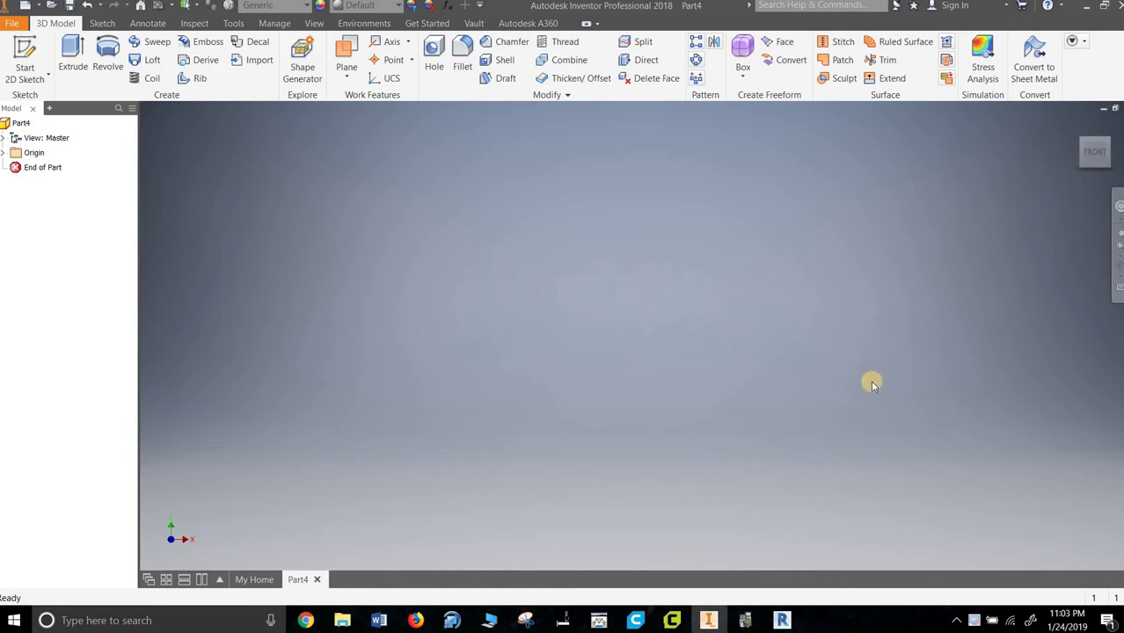
click(25, 62)
click(611, 377)
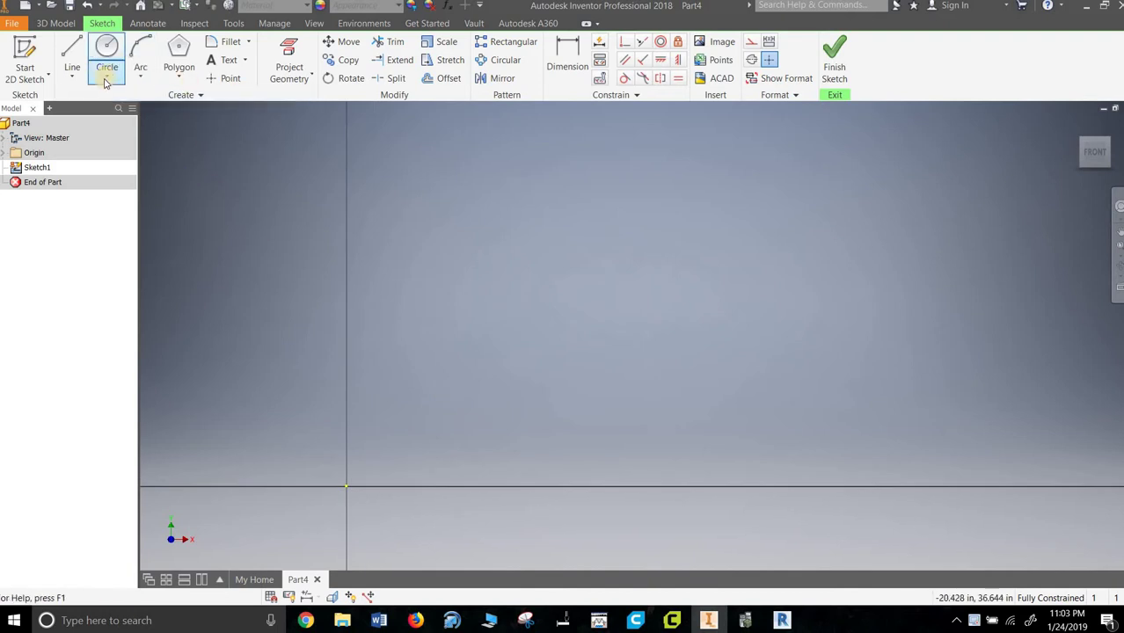
Draw a two-point rectangle from the origin, 5.5 in wide and 0.875 in high
click(194, 78)
click(132, 94)
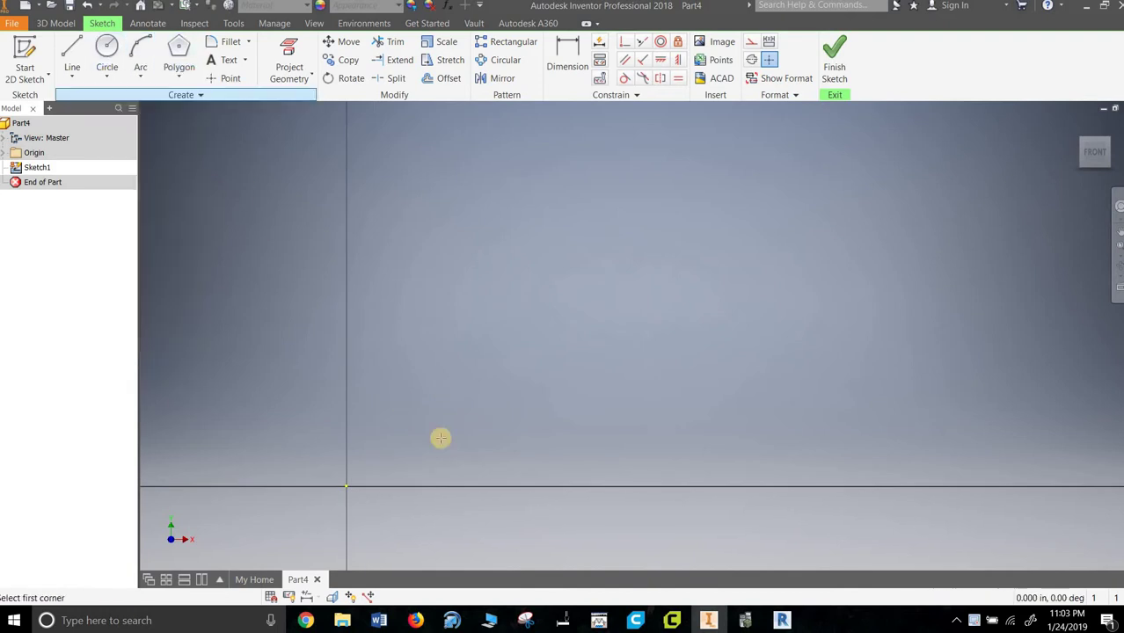
click(347, 486)
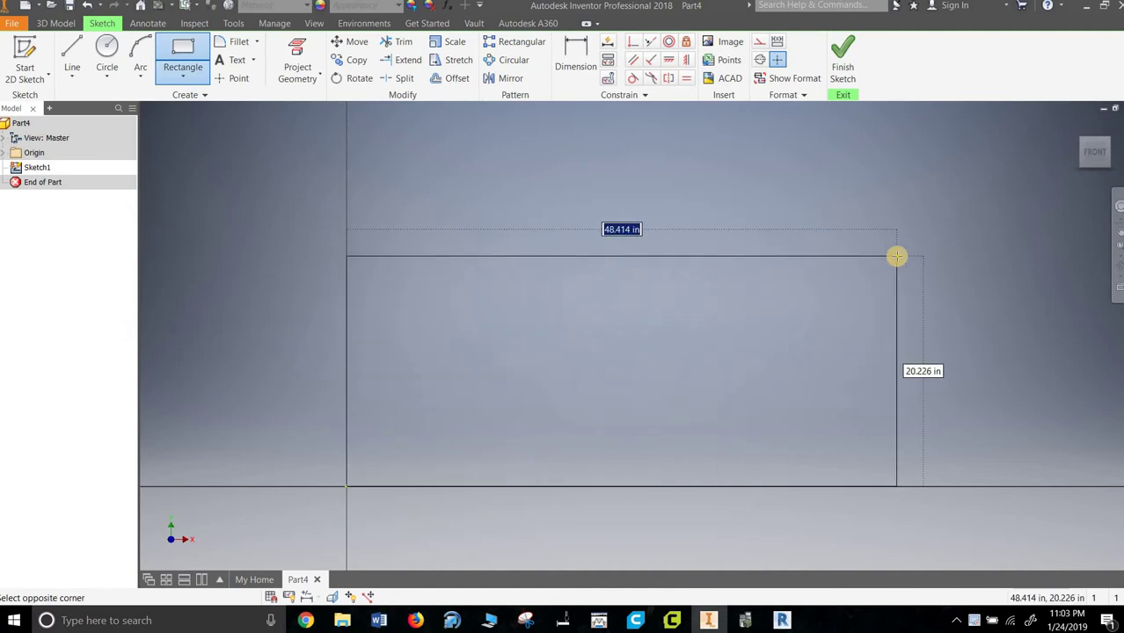
text(5.5)
key(Tab)
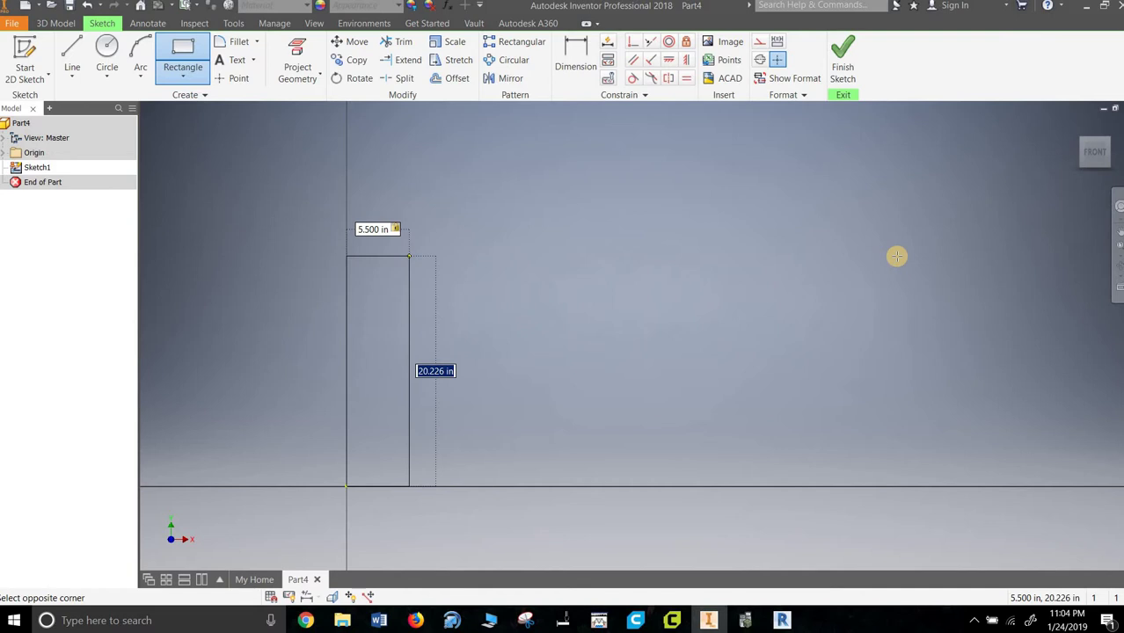
text(0.875)
key(Return)
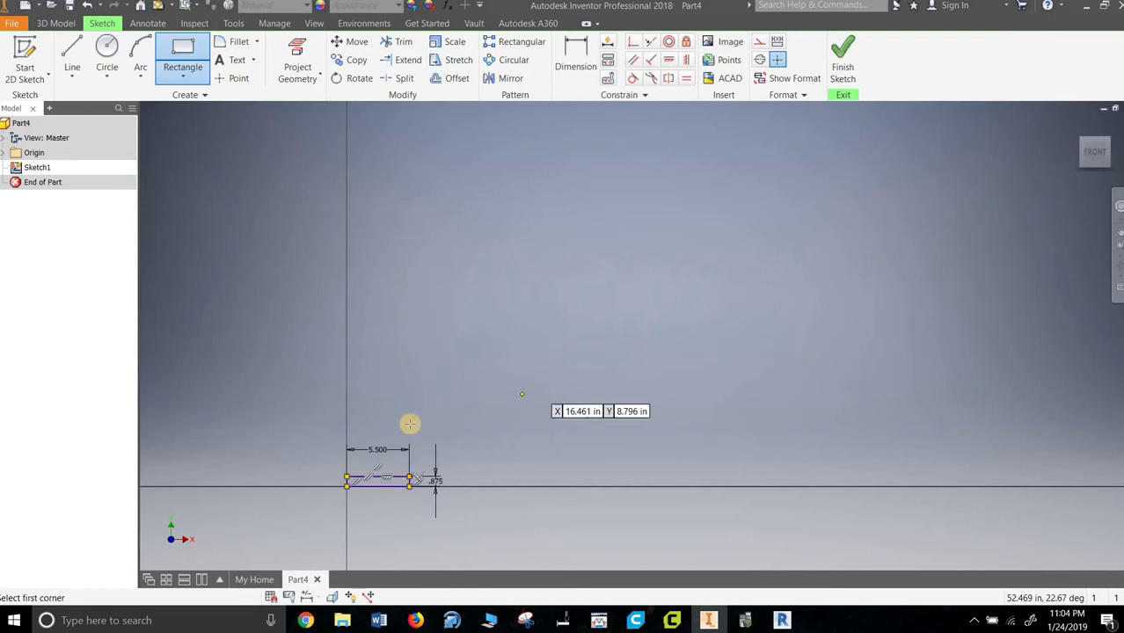
Draw a second rectangle 1.75 in wide and 3.5 in high, rising from the first rectangle's lower-right corner over its end
scroll(407, 423, up, 4)
middle_drag(359, 494, 474, 342)
scroll(473, 343, up, 5)
middle_drag(346, 387, 427, 341)
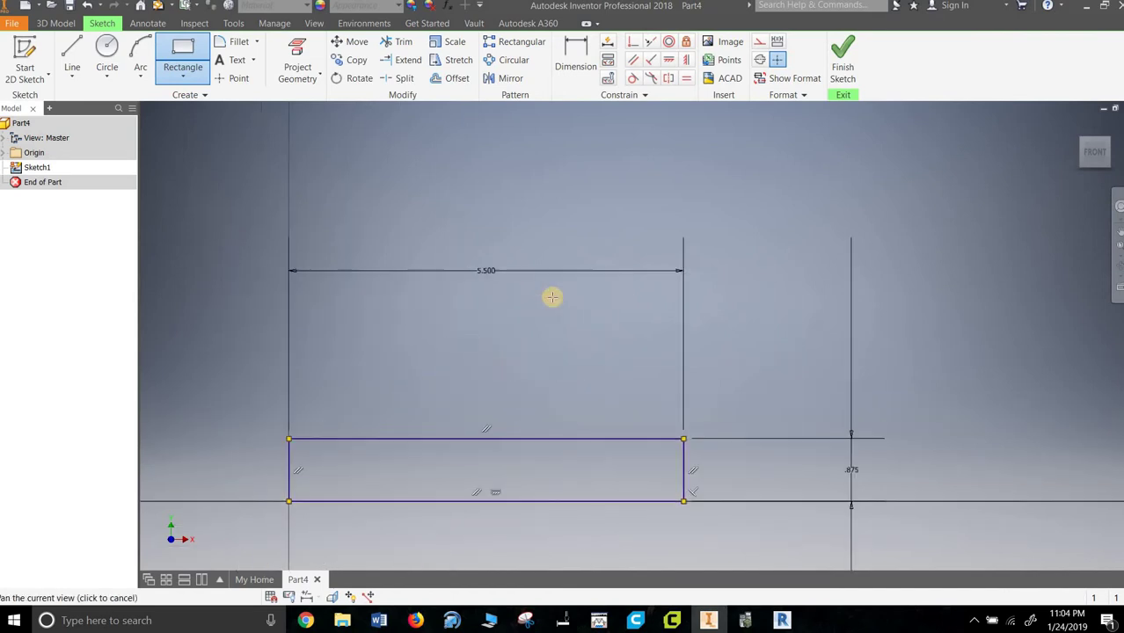
click(684, 500)
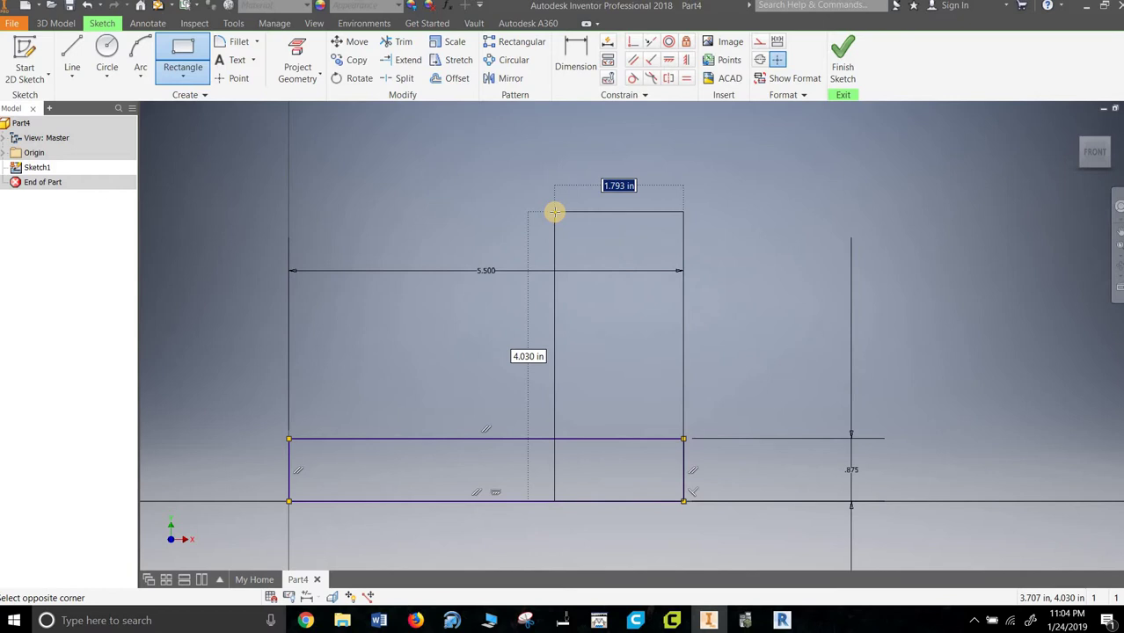
text(1.75)
key(Tab)
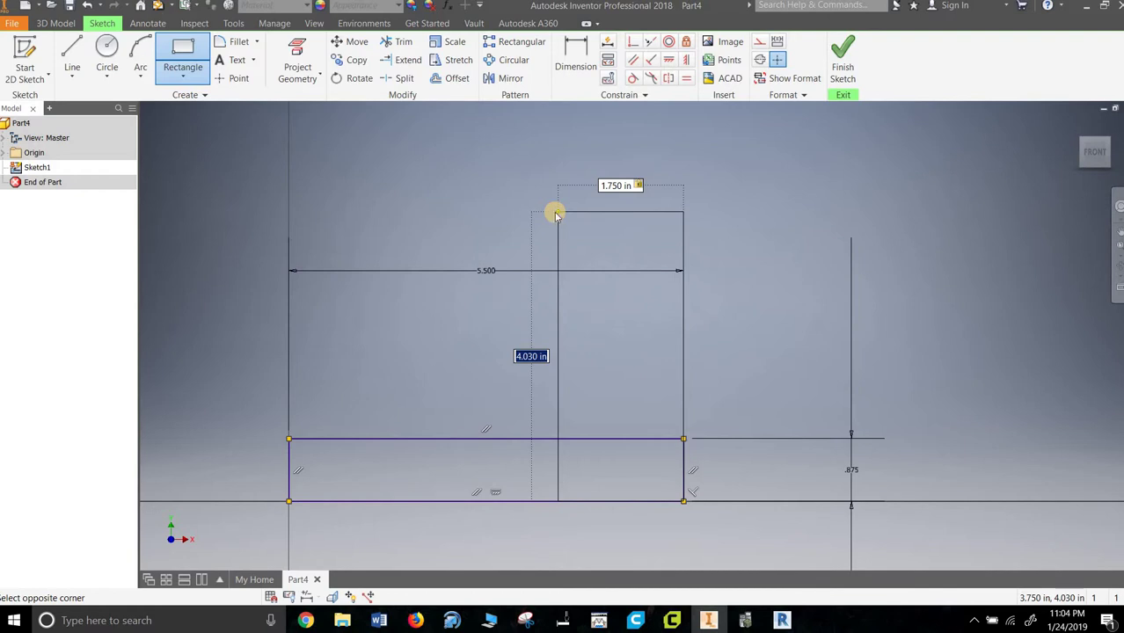
text(3.5)
key(Return)
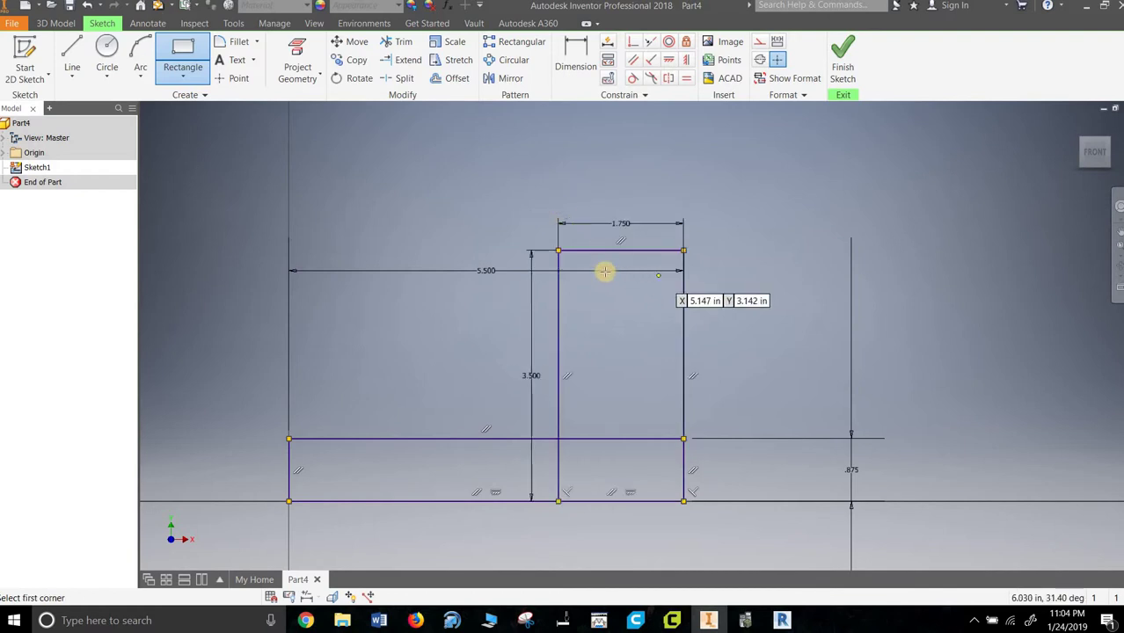
Trim the two overlapping line segments inside the rectangles to leave one L-shaped profile, and finish the sketch
click(400, 42)
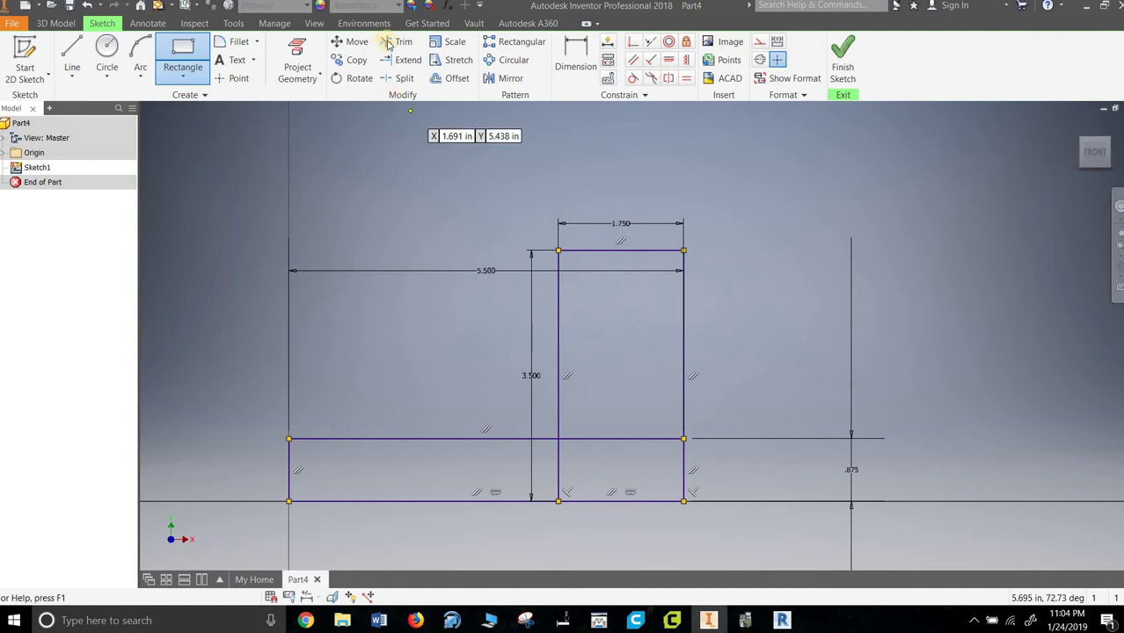
click(614, 439)
click(561, 462)
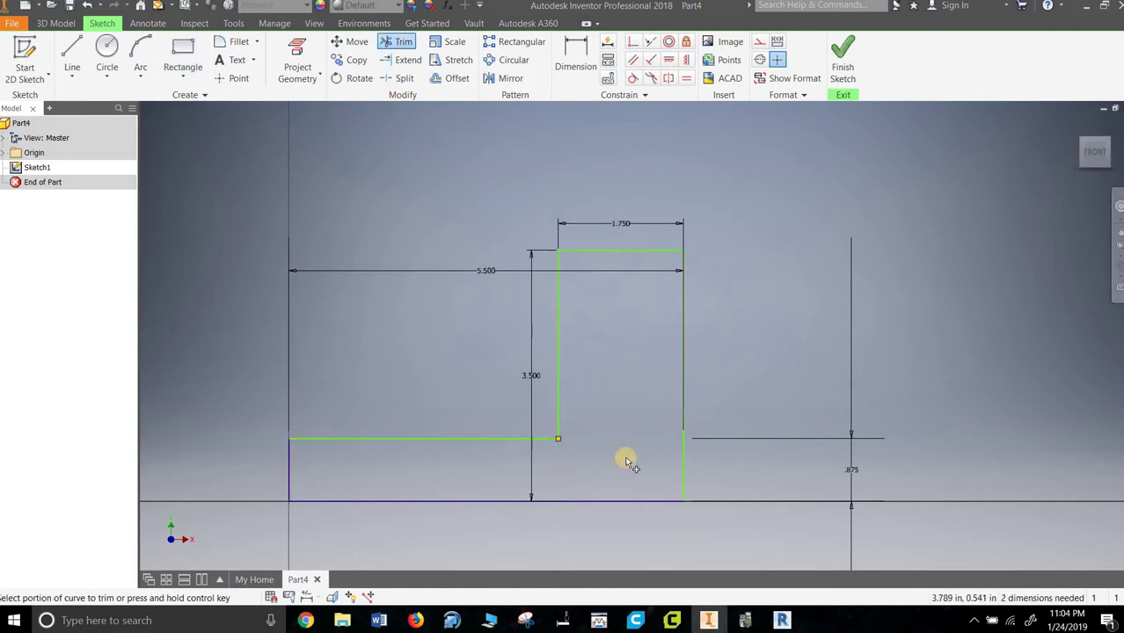
click(841, 66)
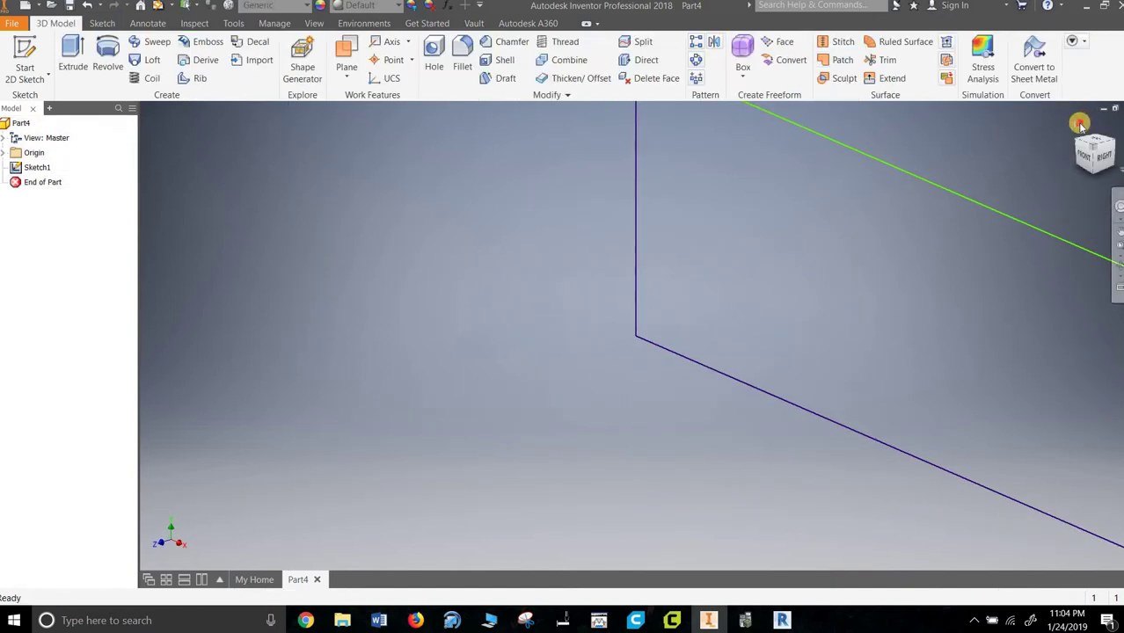
Save the part in the Minuature Train Project folder as "#1 Train Body" followed by the author's name
click(1080, 124)
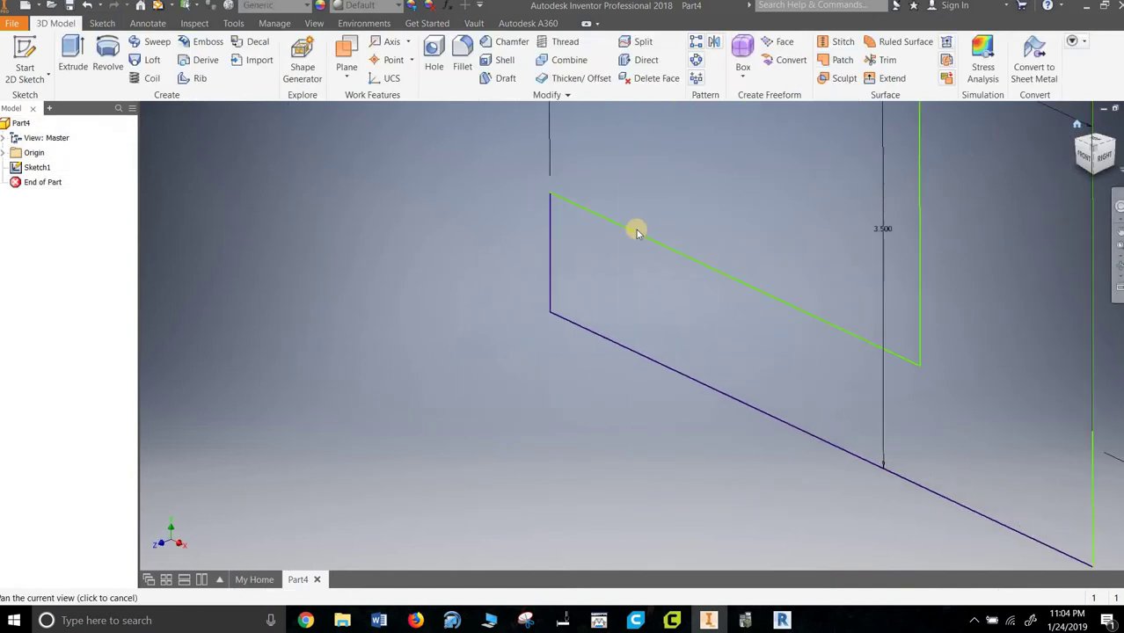
click(14, 21)
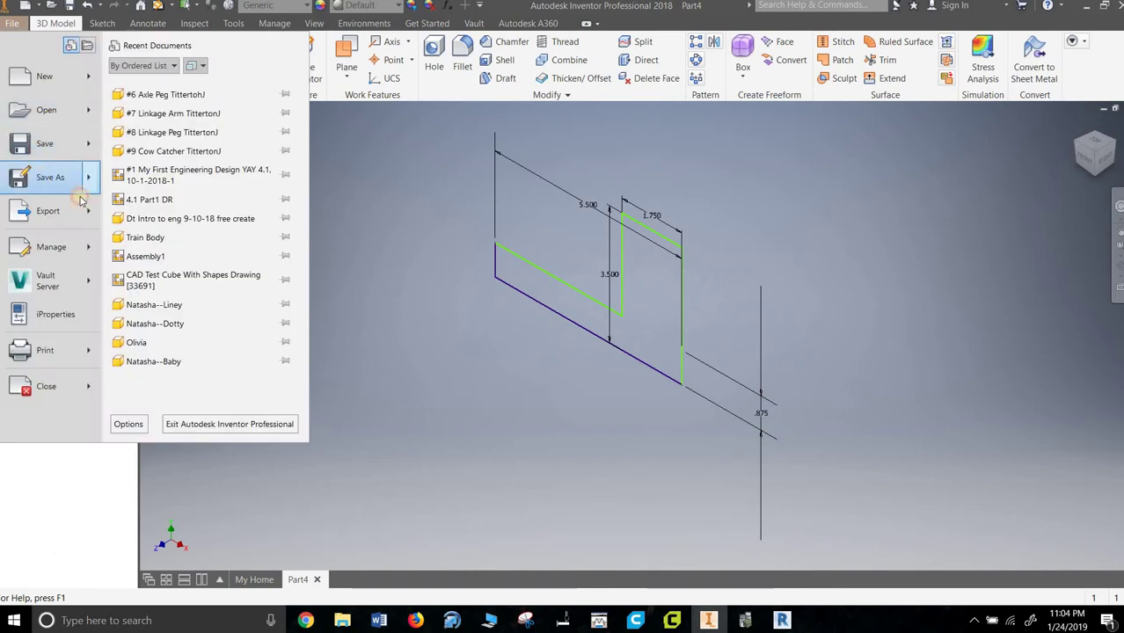
key(ctrl+s)
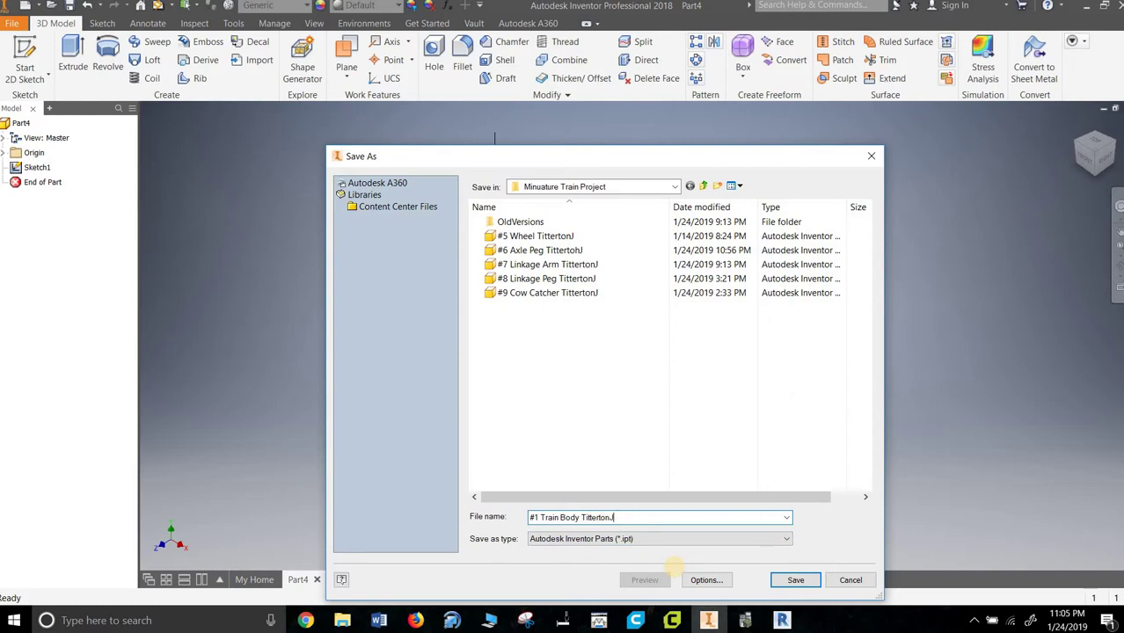
click(792, 580)
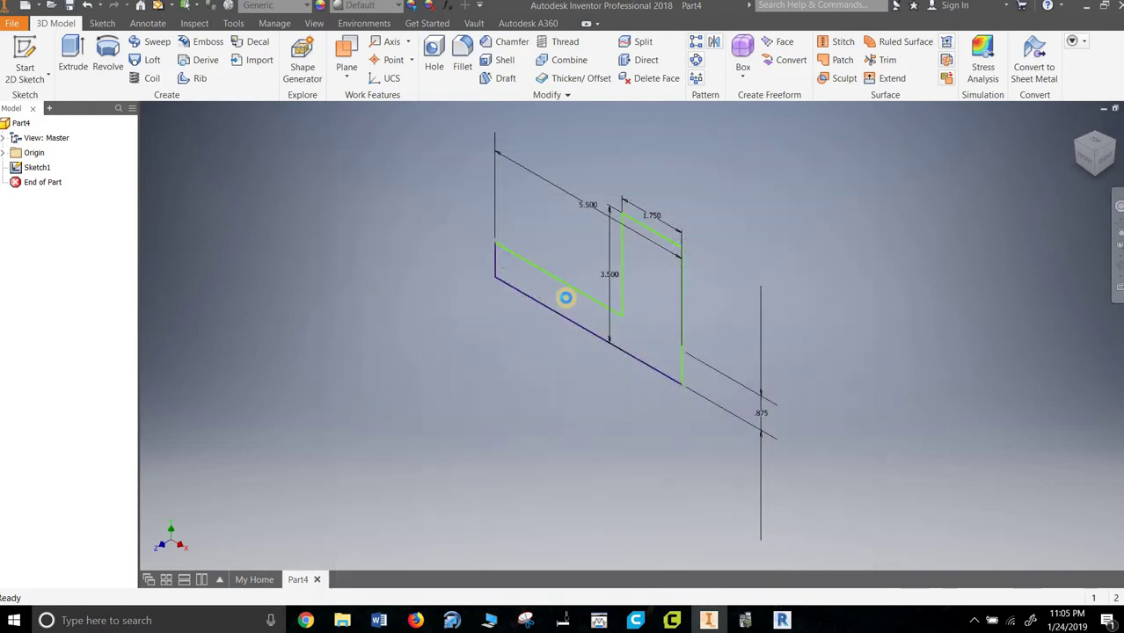
Extrude the L-shaped profile by a distance of 2 in
key(e)
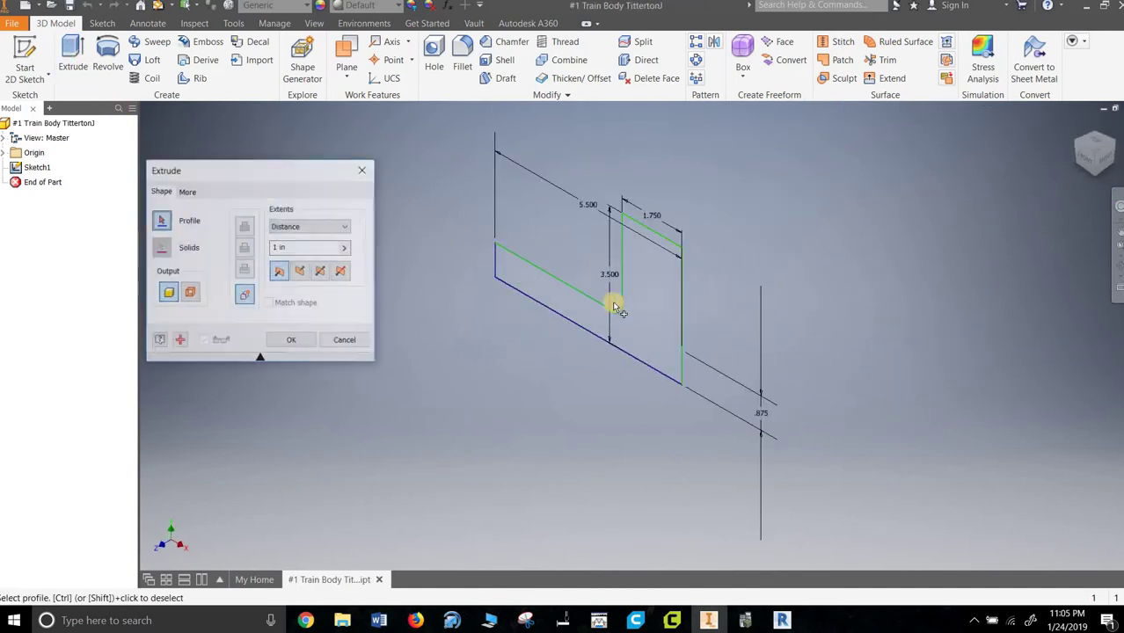
click(643, 318)
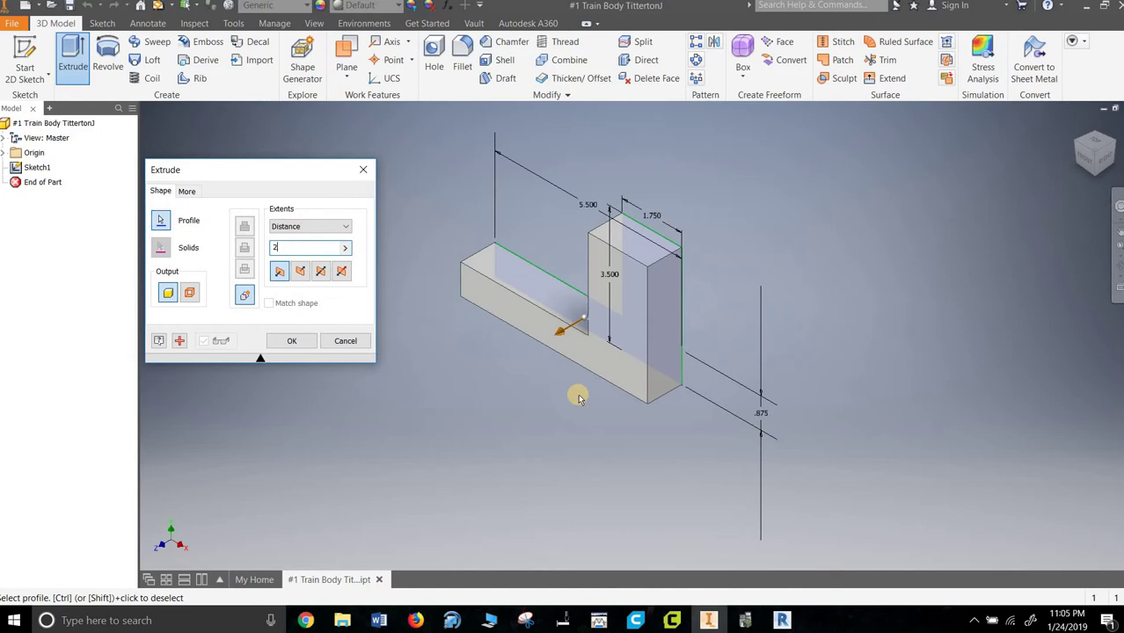
text(2)
key(Return)
Start a 2D sketch on the small end face of the low base, opposite the tall block
shift+middle_drag(584, 376, 677, 372)
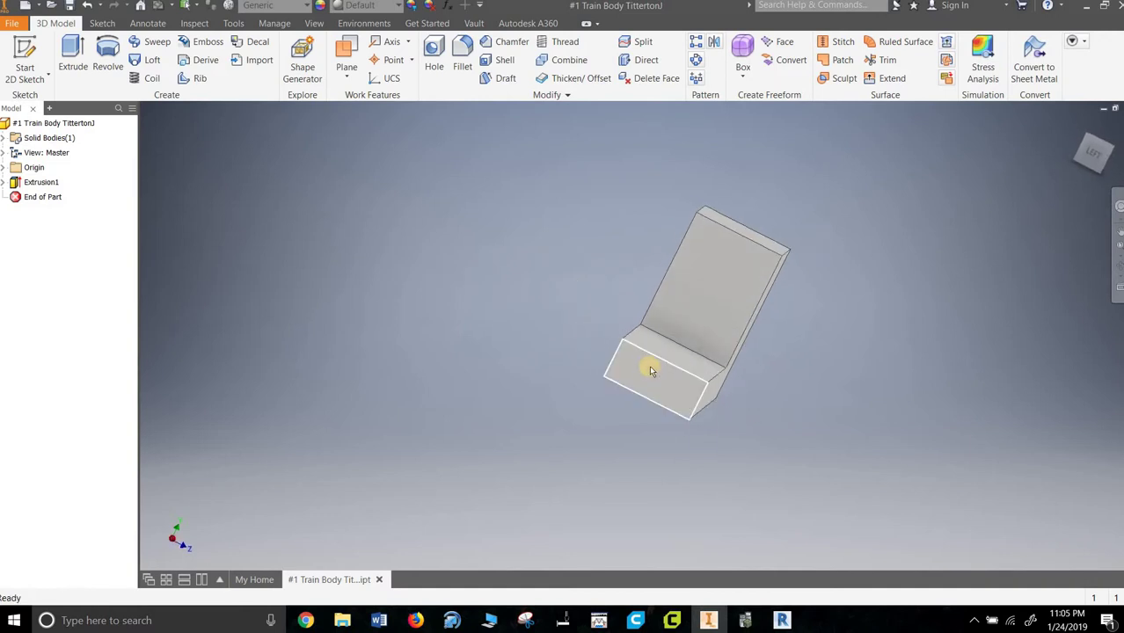
click(53, 123)
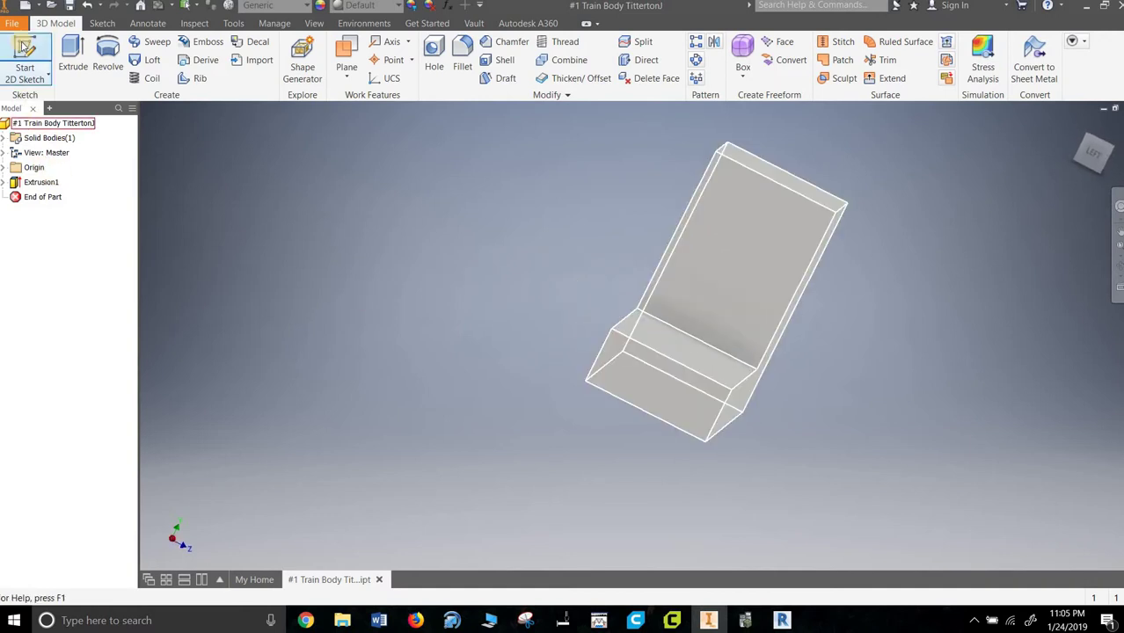
click(24, 48)
click(647, 369)
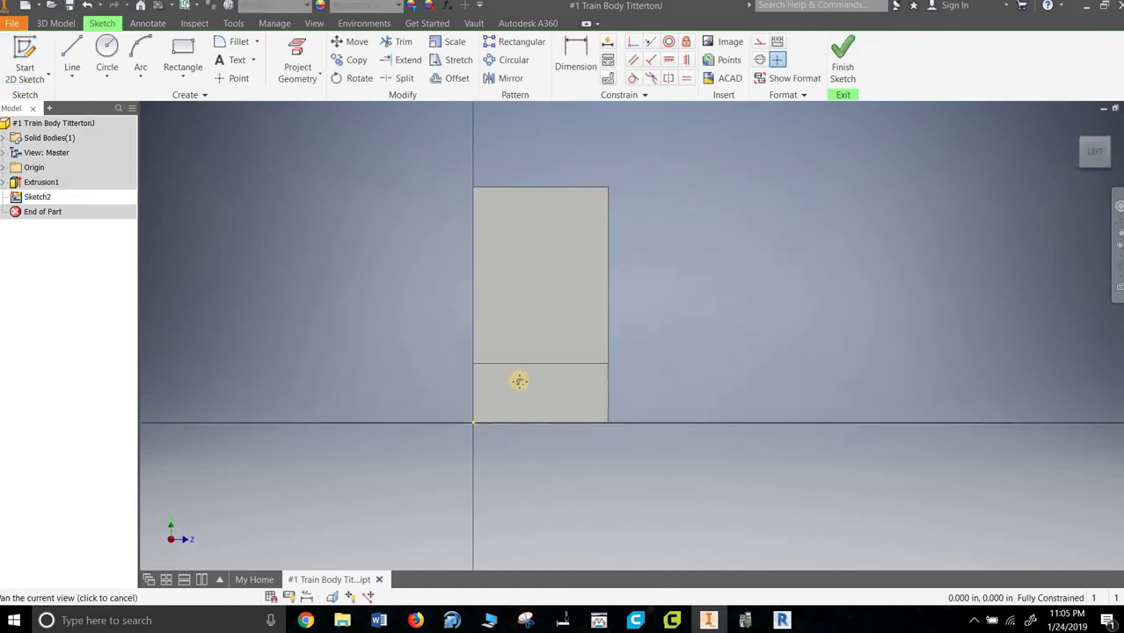
Draw a circle with a diameter of 0.75*2 in, centred across the body's width about 1.5 in above the bottom edge
click(106, 45)
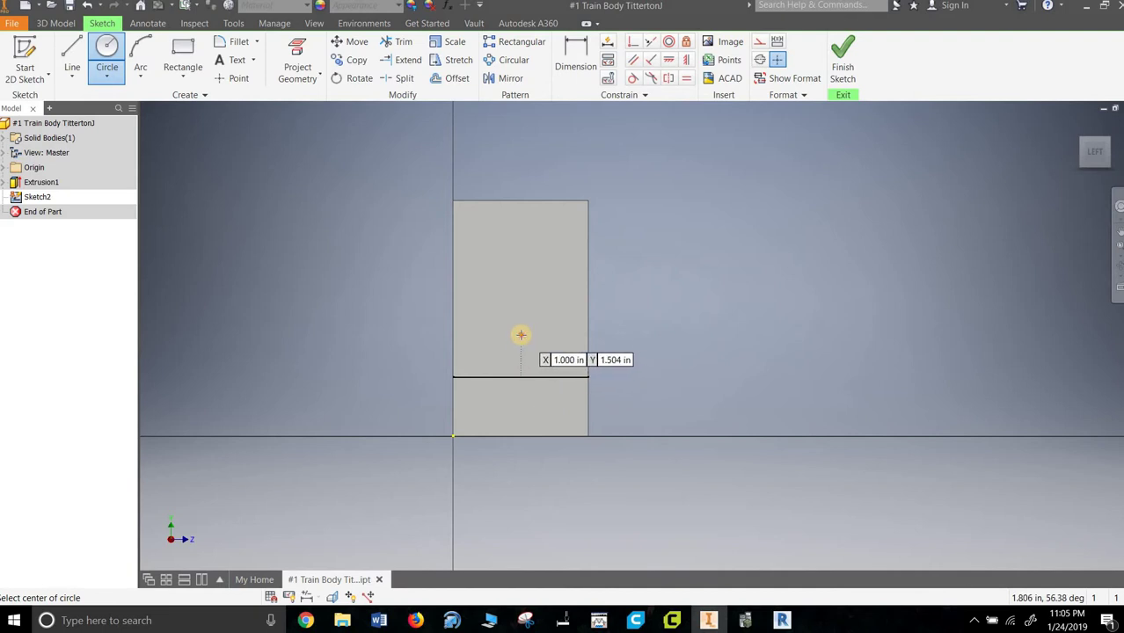
click(521, 335)
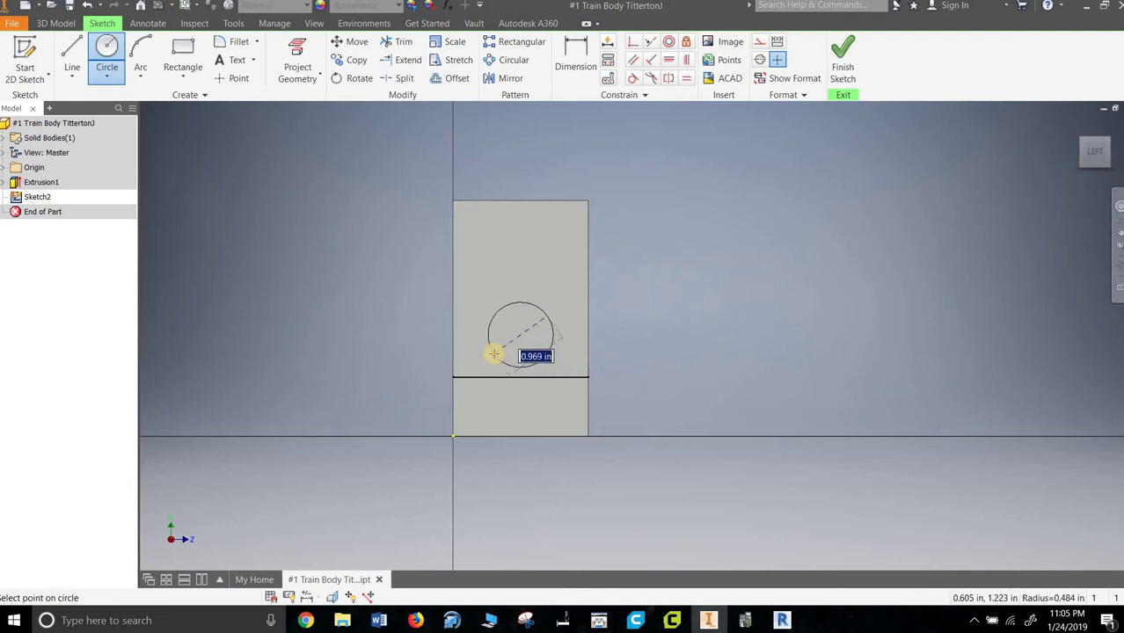
text(0)
text(.75*2)
key(Return)
right_click(684, 230)
click(729, 228)
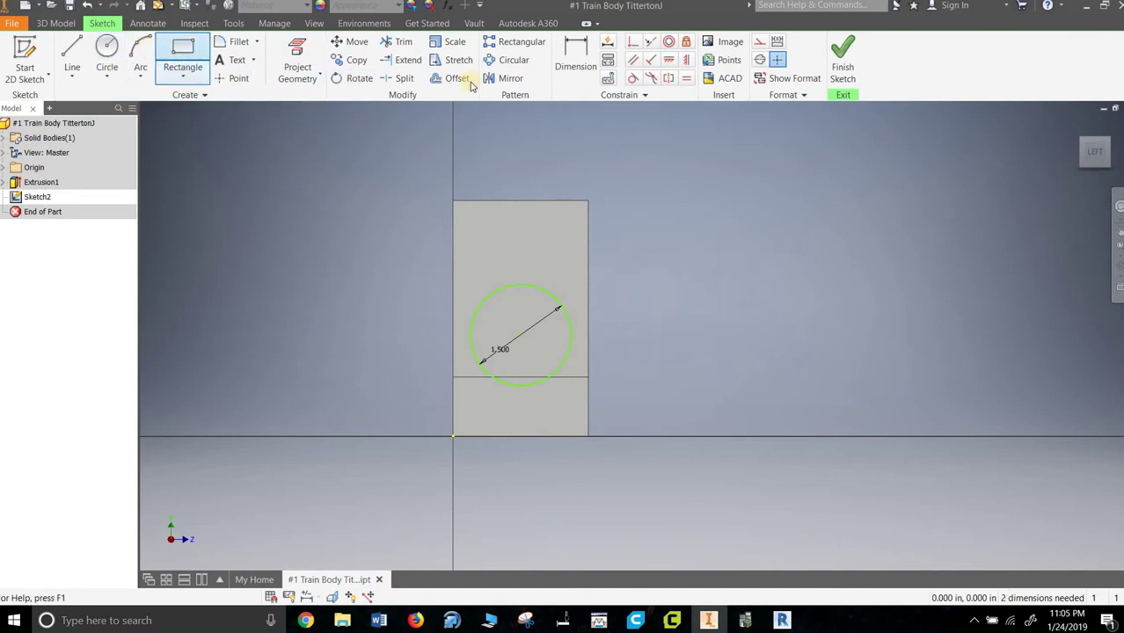
Dimension the circle's centre at 1.375 in above the bottom edge and finish the sketch
key(d)
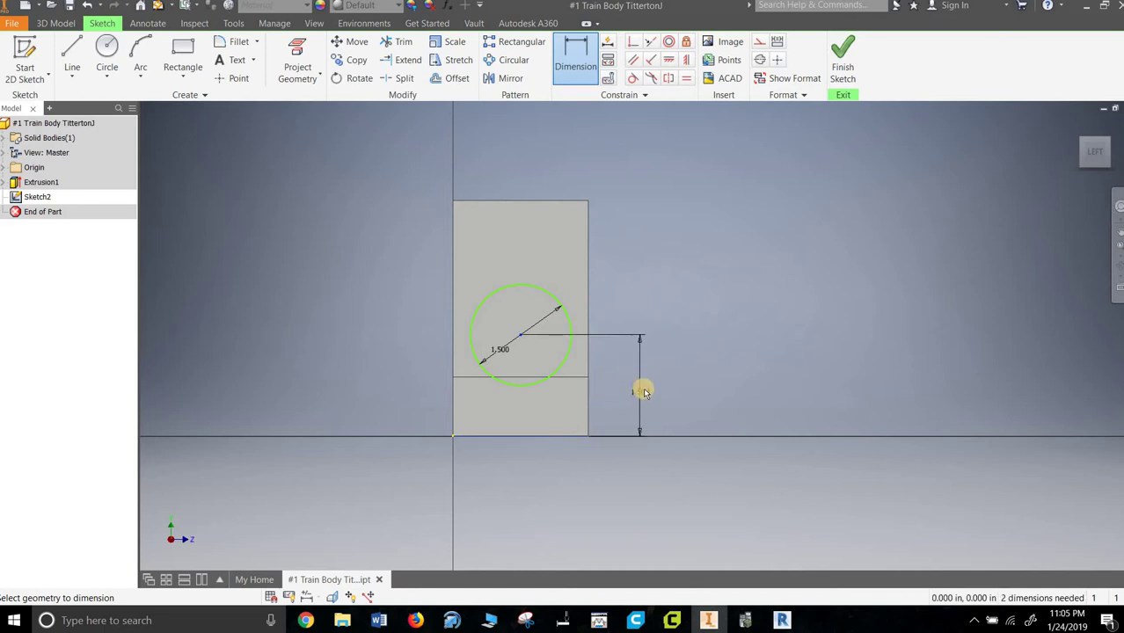
click(645, 387)
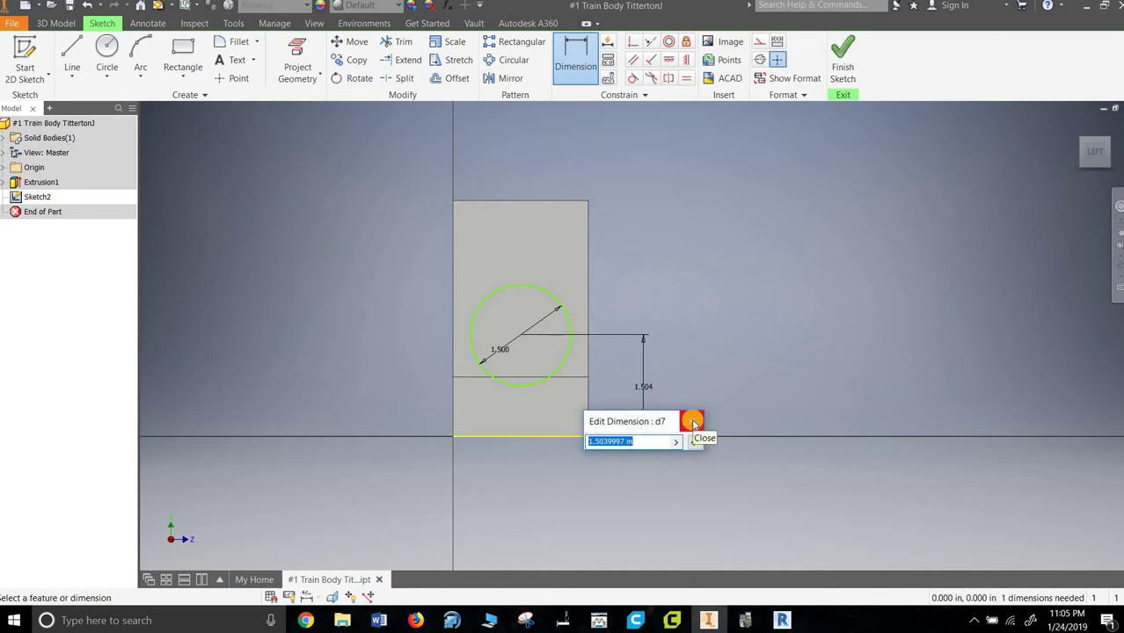
text(1.375)
key(Return)
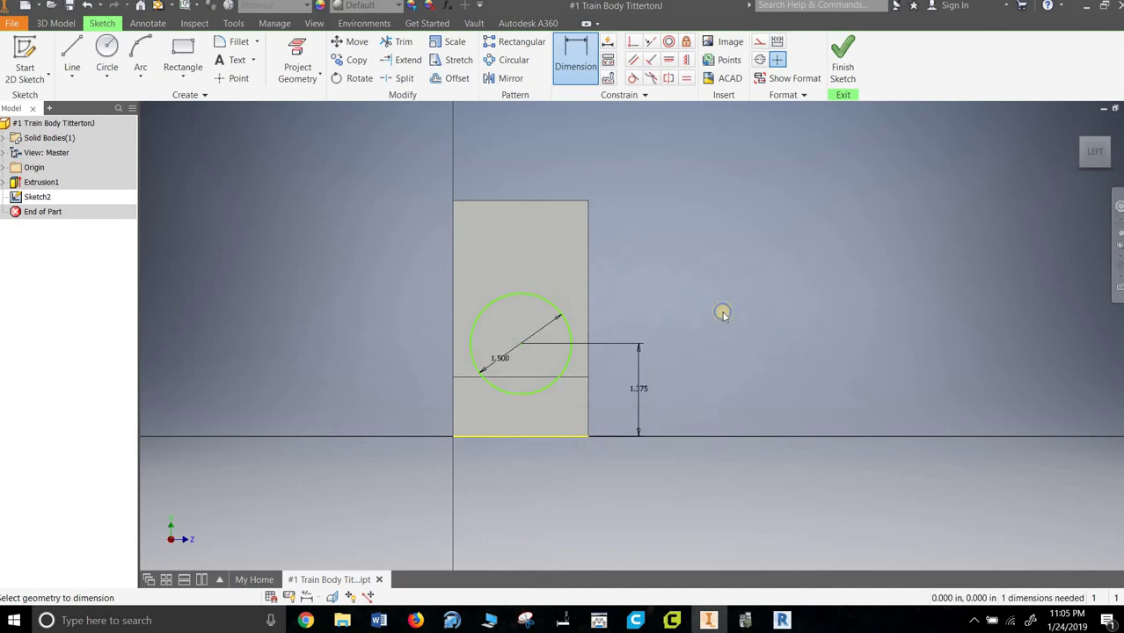
right_click(677, 296)
click(732, 292)
click(842, 55)
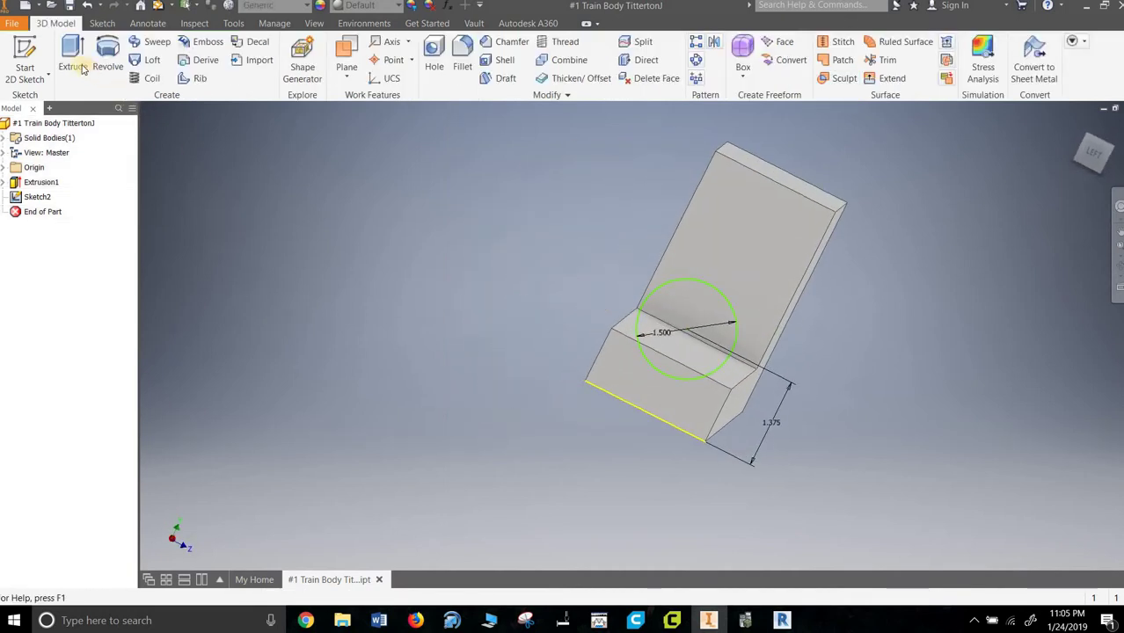
Extrude the circle as a joined solid with the To Next extent, running along the base to the tall block
click(73, 54)
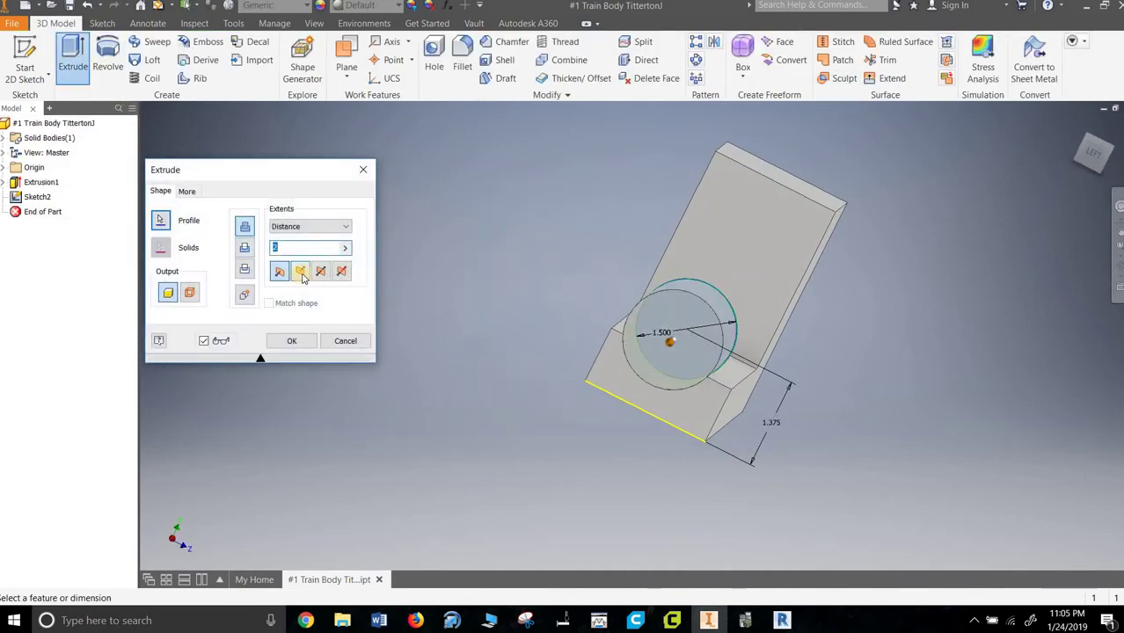
click(309, 227)
click(312, 244)
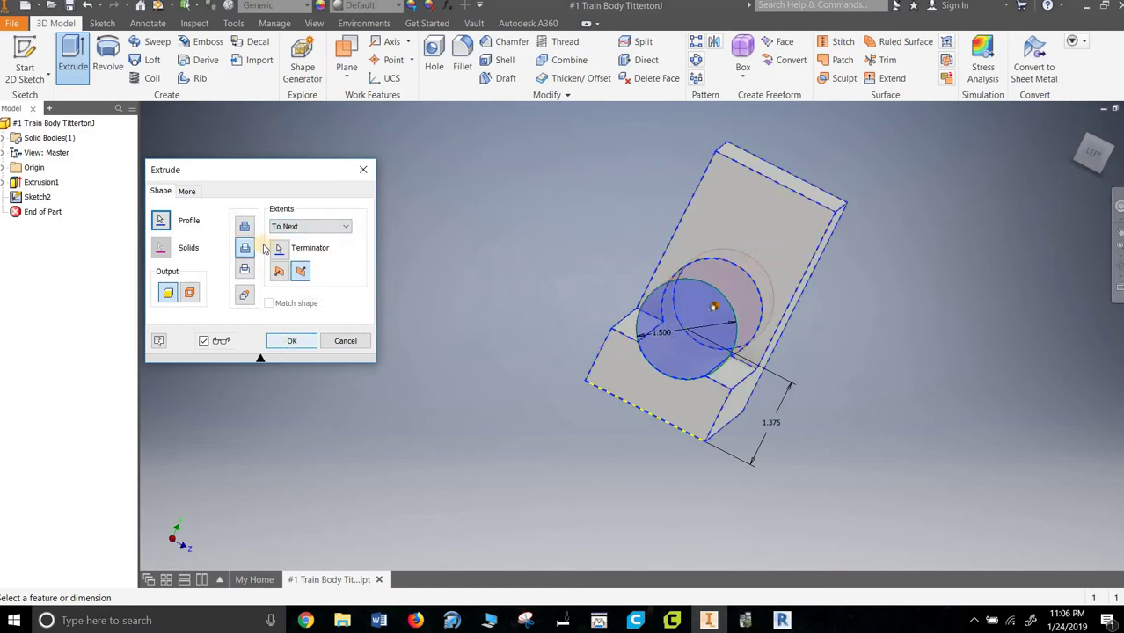
click(245, 226)
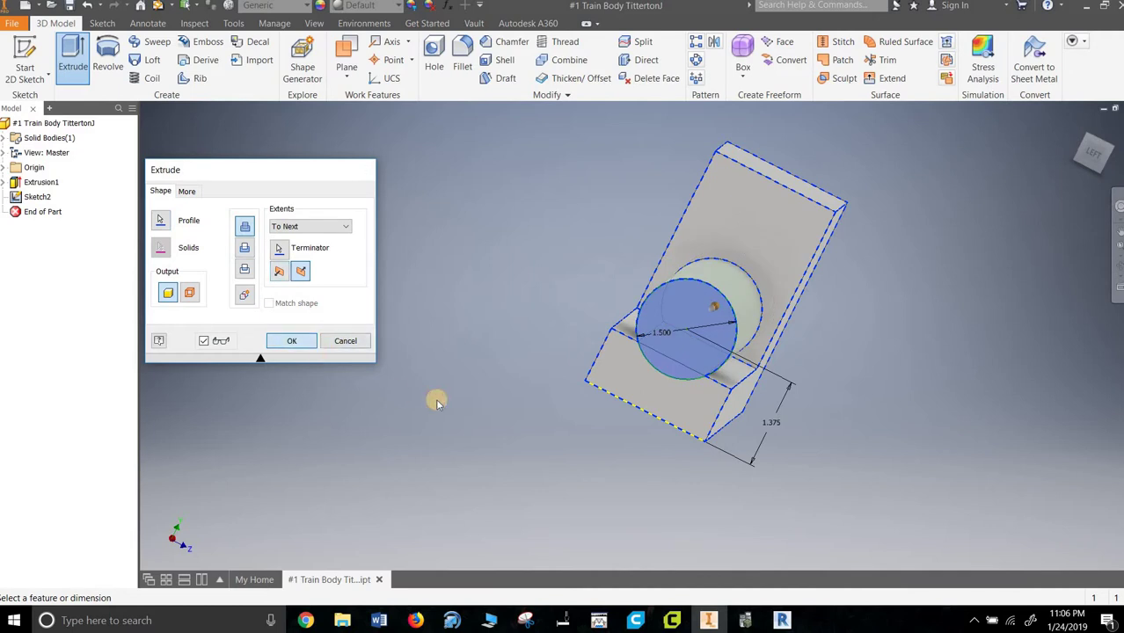
key(Return)
Start a 2D sketch on the tall block's outer end face, on the side facing away from the cylinder
shift+middle_drag(597, 388, 555, 374)
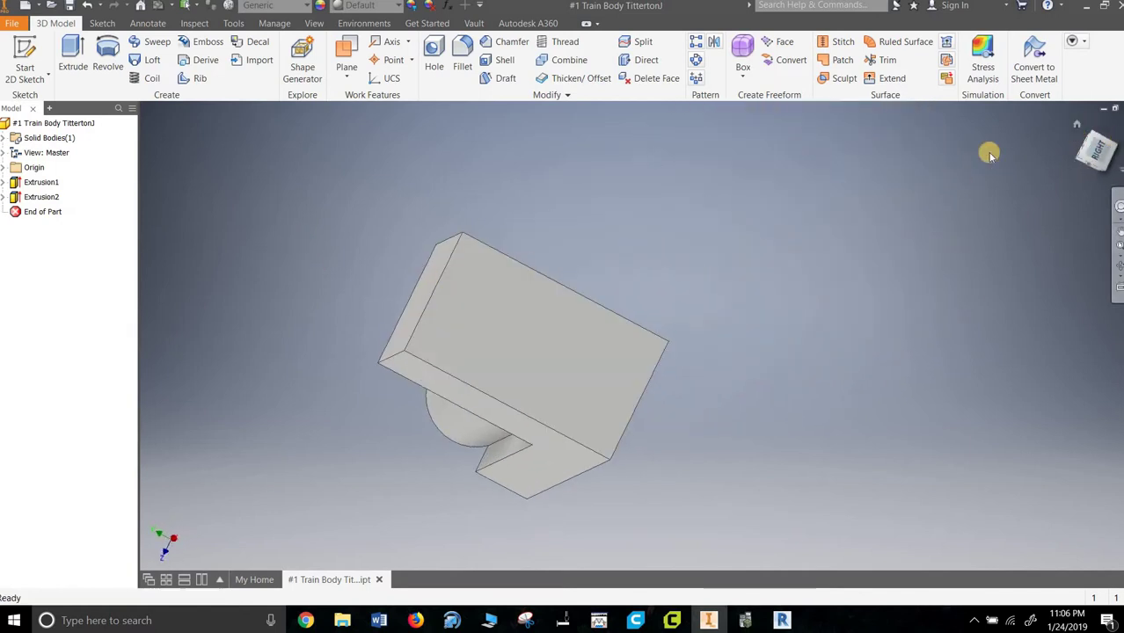
click(1096, 159)
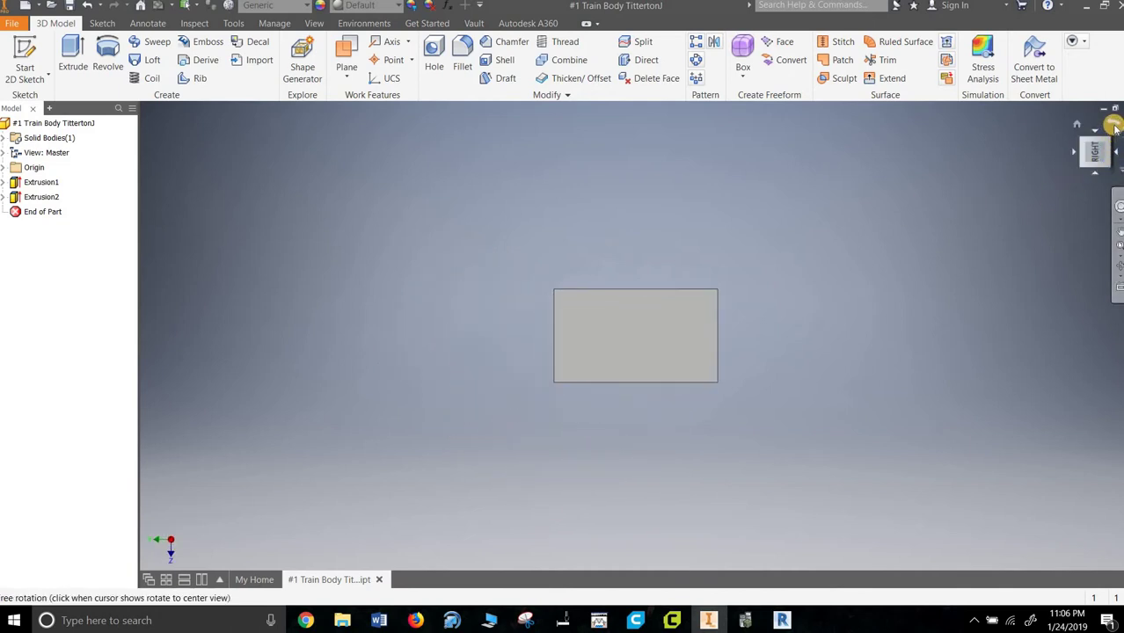
click(1112, 126)
click(1113, 126)
click(1113, 126)
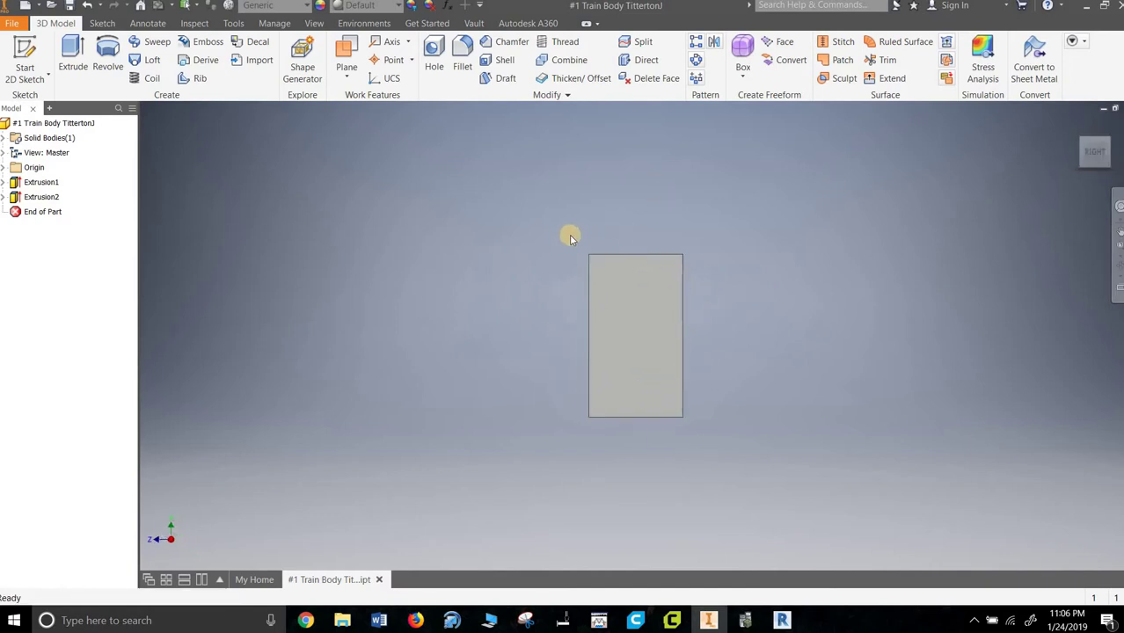
shift+middle_drag(582, 278, 297, 188)
click(25, 51)
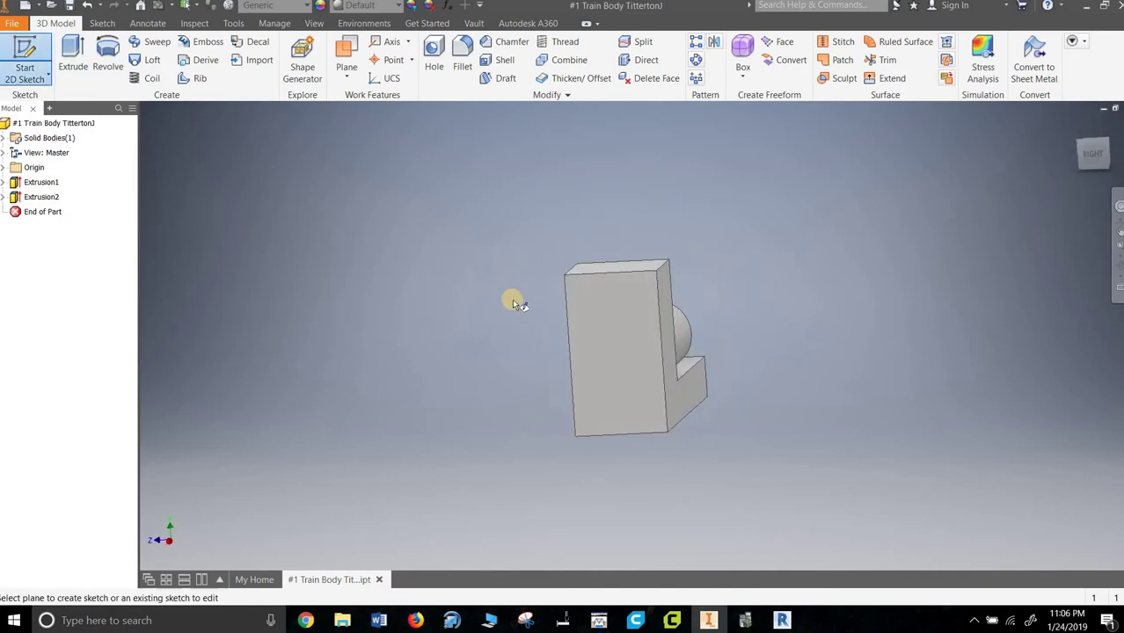
click(617, 346)
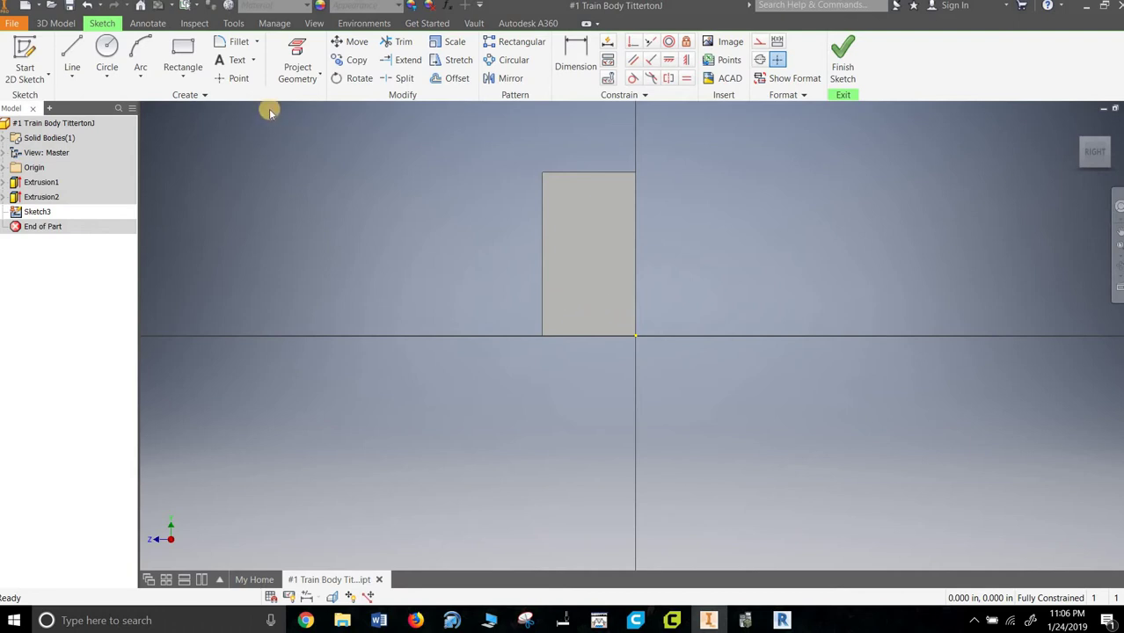
Draw a circle with a diameter of 4.7 in, centred across the face's width about 0.8 in above its bottom edge
click(106, 54)
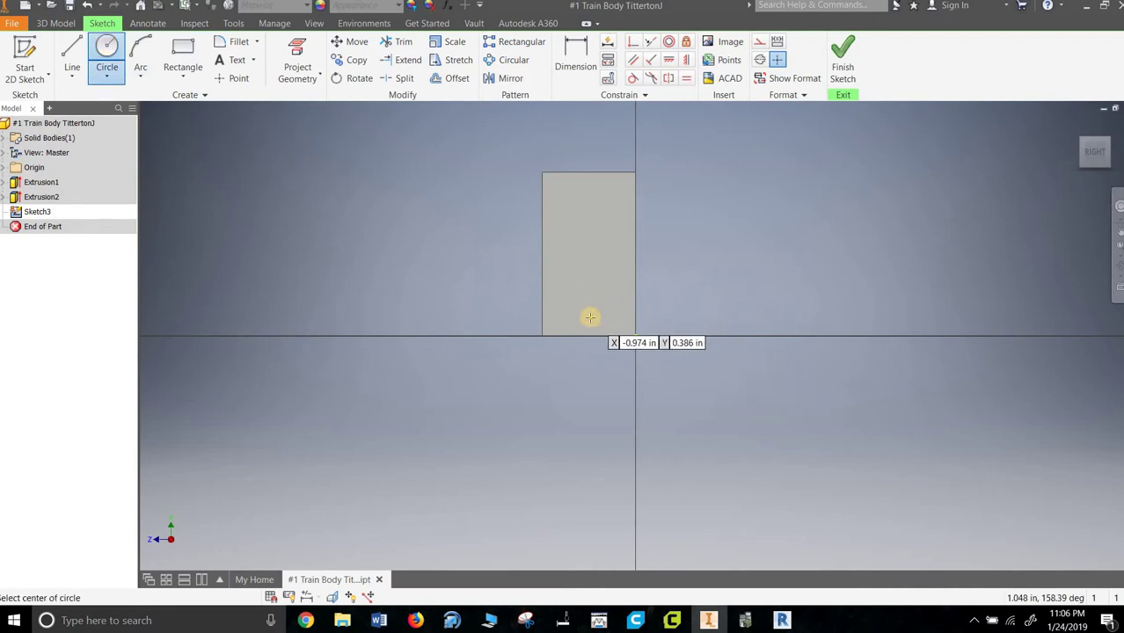
scroll(589, 317, up, 4)
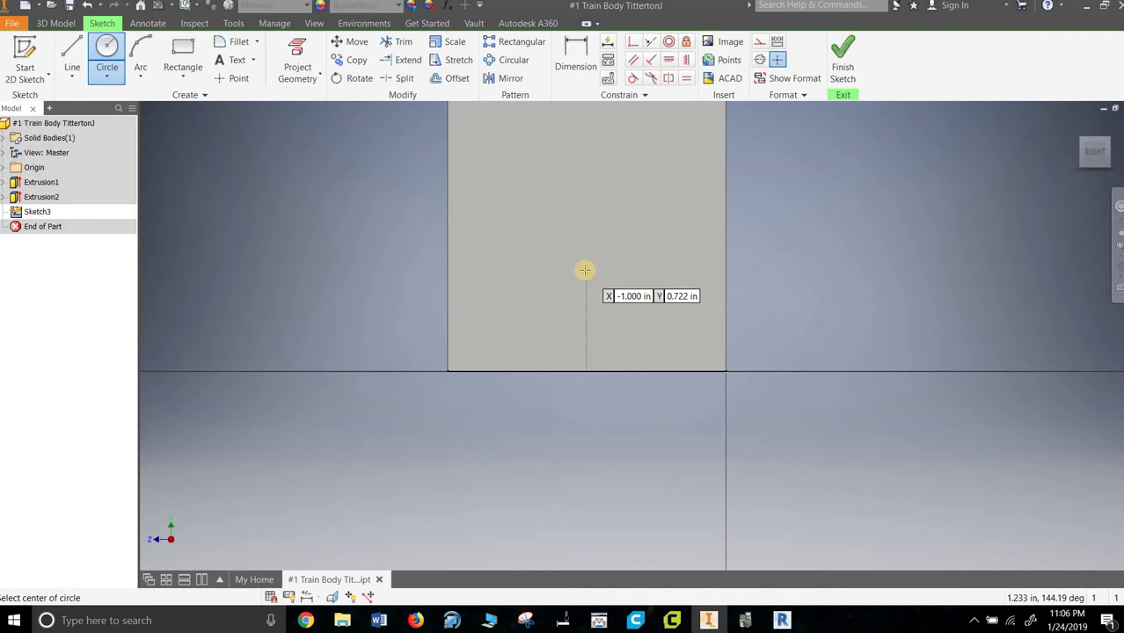
click(586, 257)
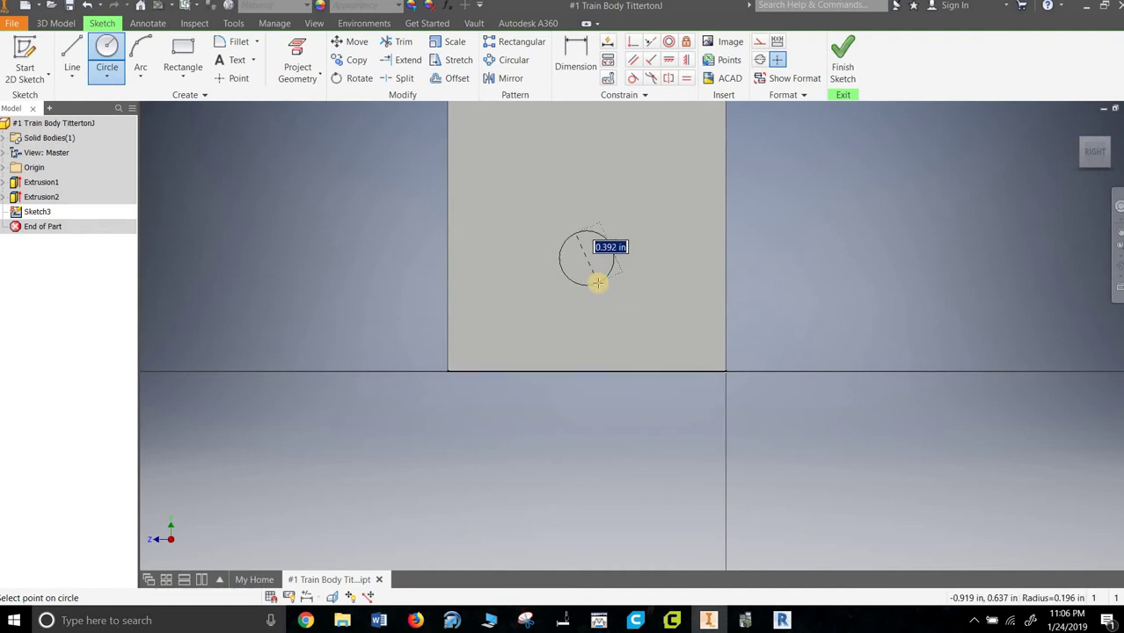
text(35*2)
key(Return)
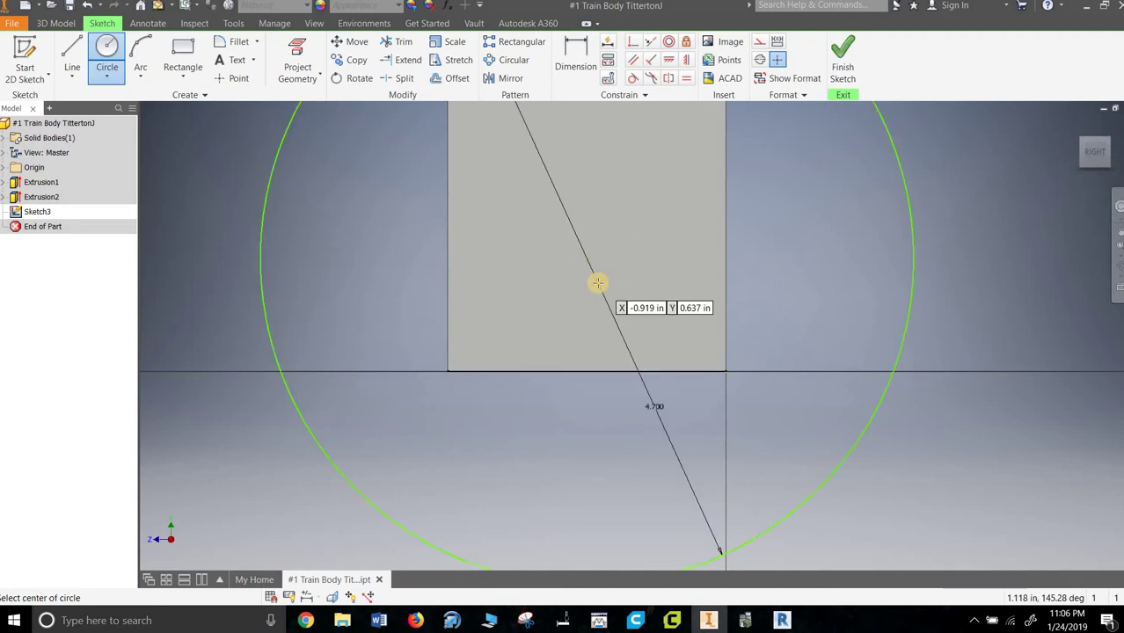
Dimension the circle's centre at 0.375 in above the face's bottom edge
right_click(499, 273)
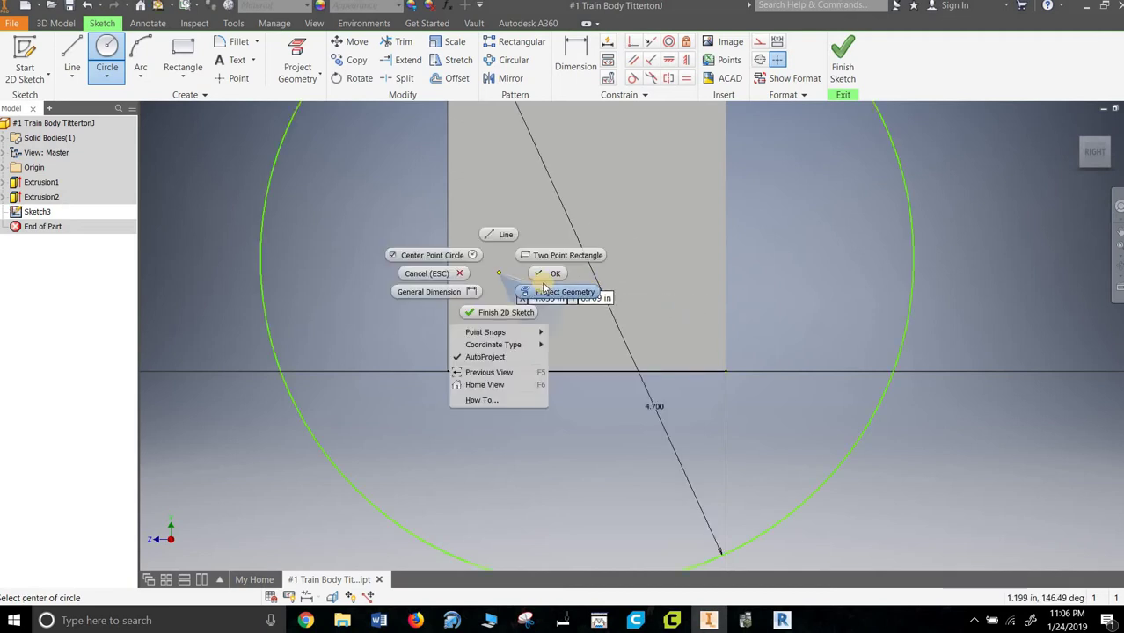
key(d)
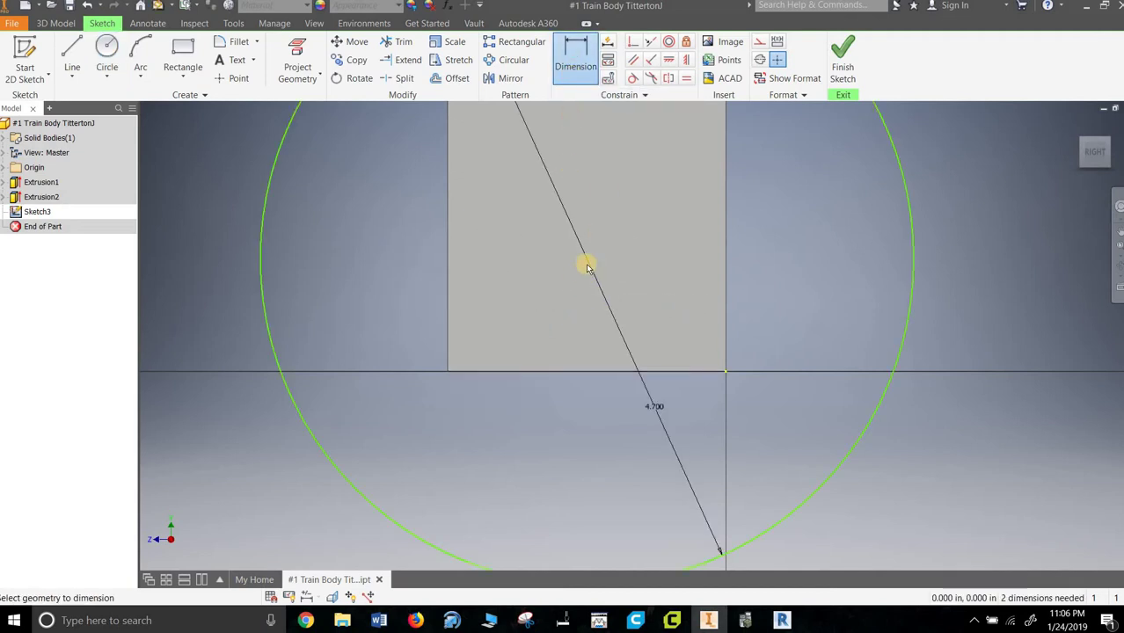
click(587, 258)
click(572, 371)
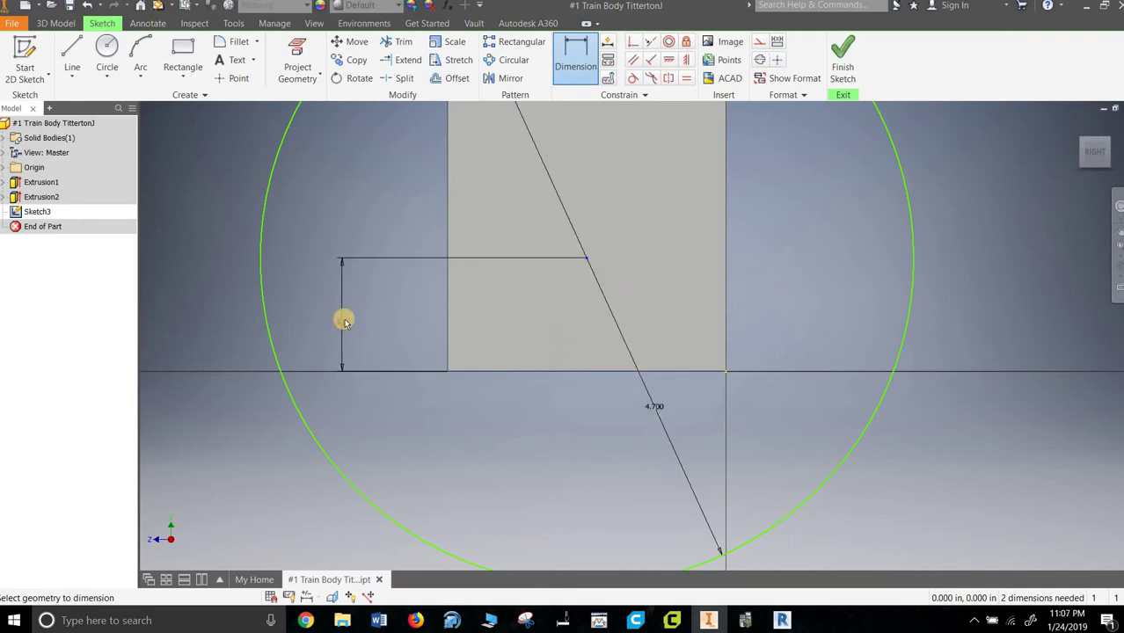
click(345, 326)
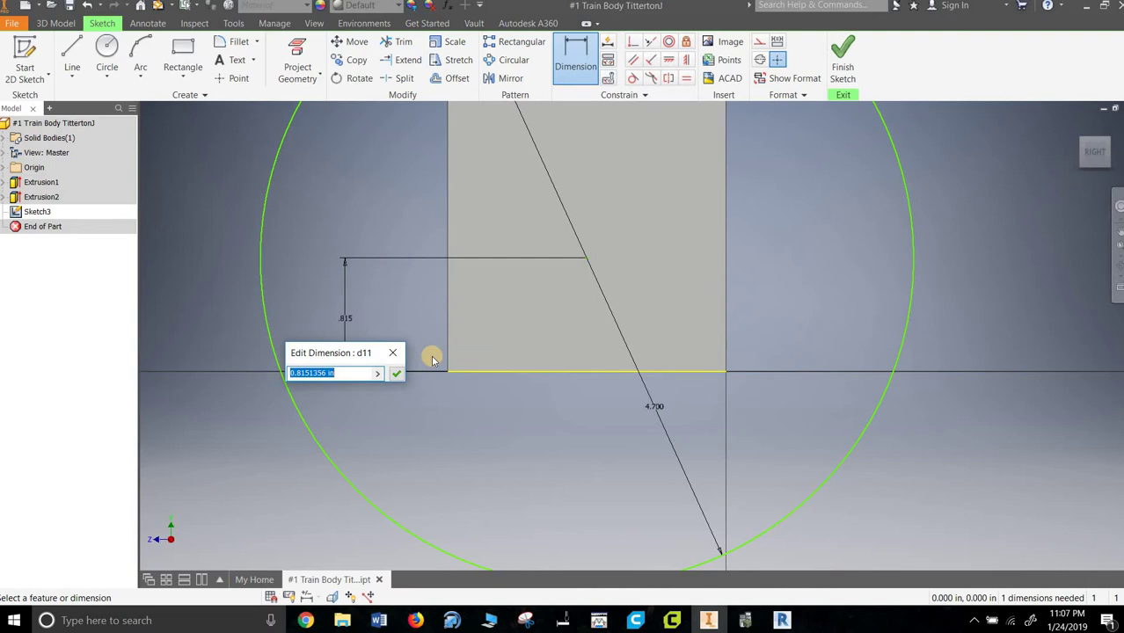
text(0.375)
key(Return)
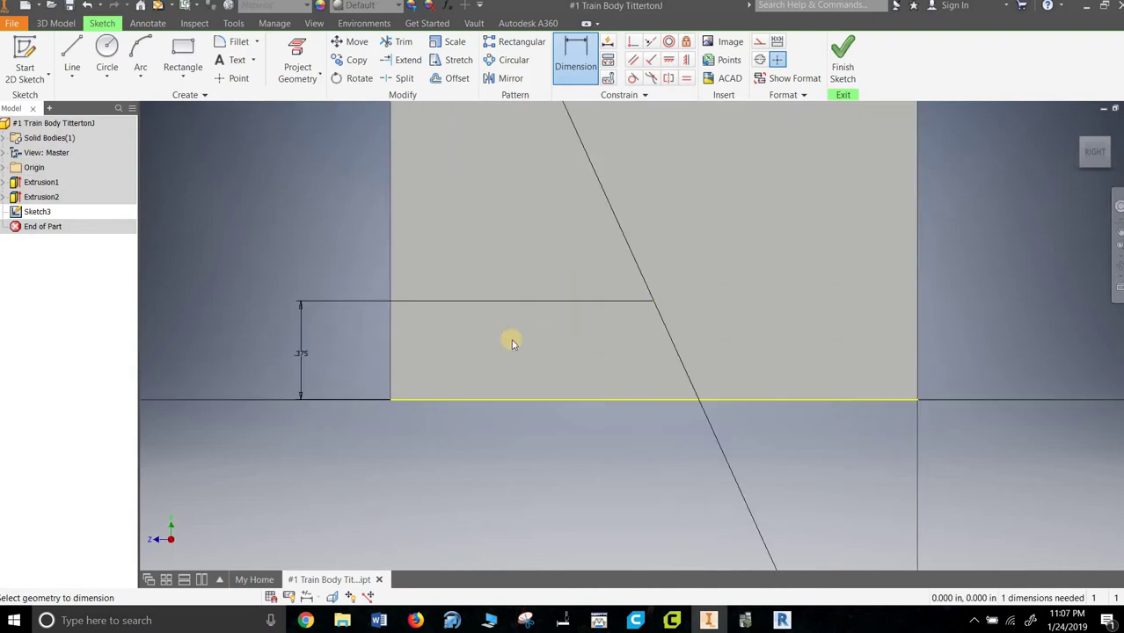
Draw connected lines along the face's full top edge and down one side edge to below the circle's intersection
scroll(511, 338, down, 2)
middle_drag(509, 347, 508, 365)
scroll(507, 365, down, 2)
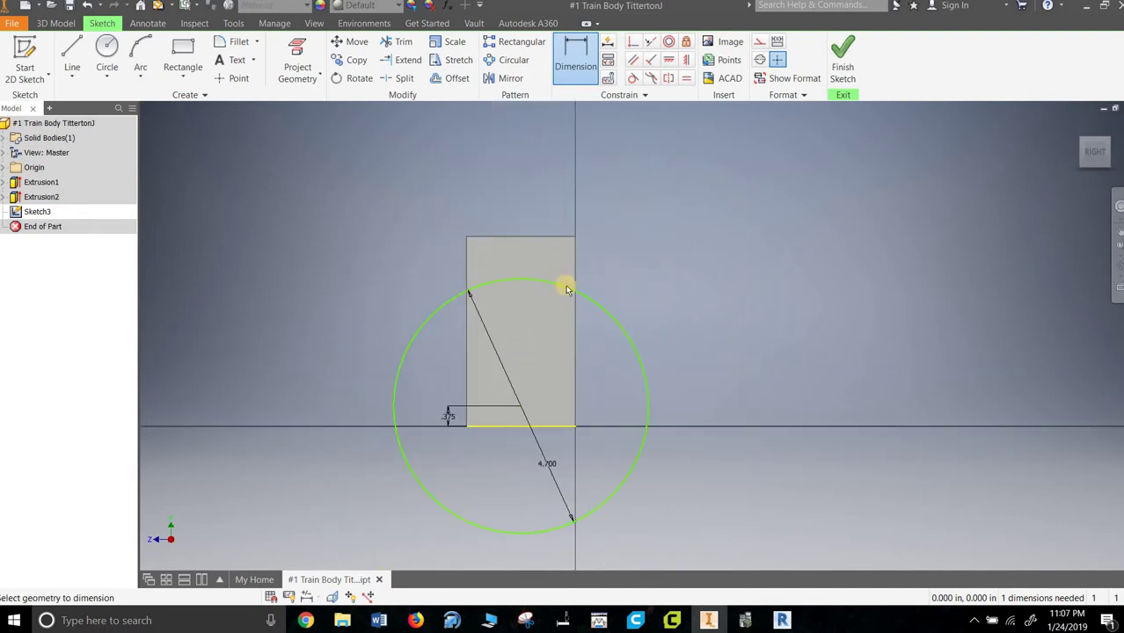
click(72, 54)
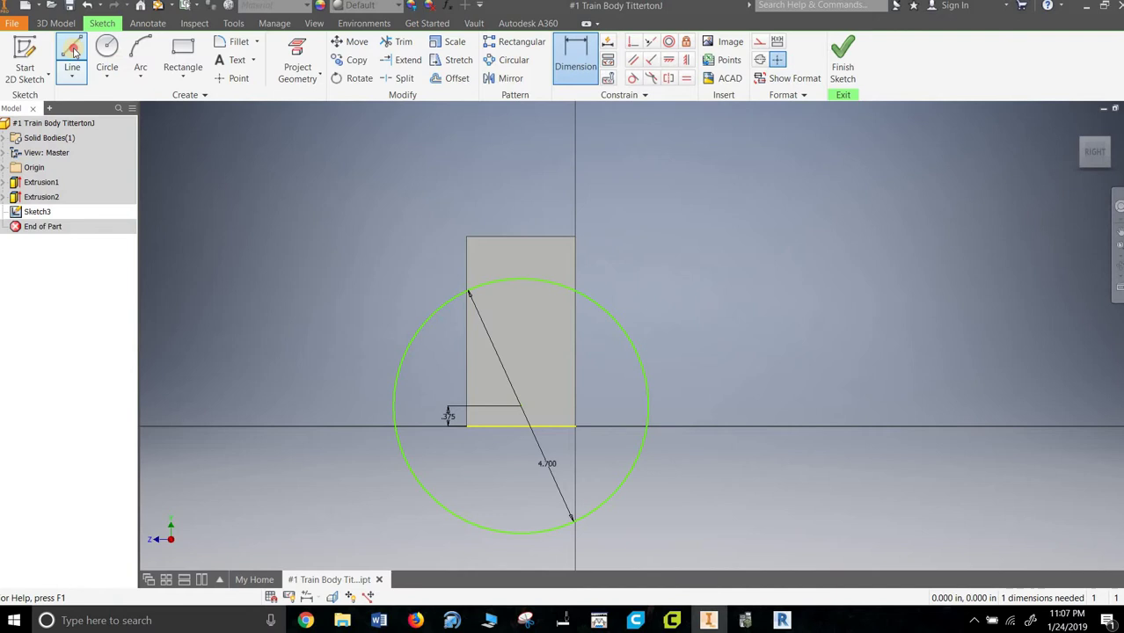
click(468, 235)
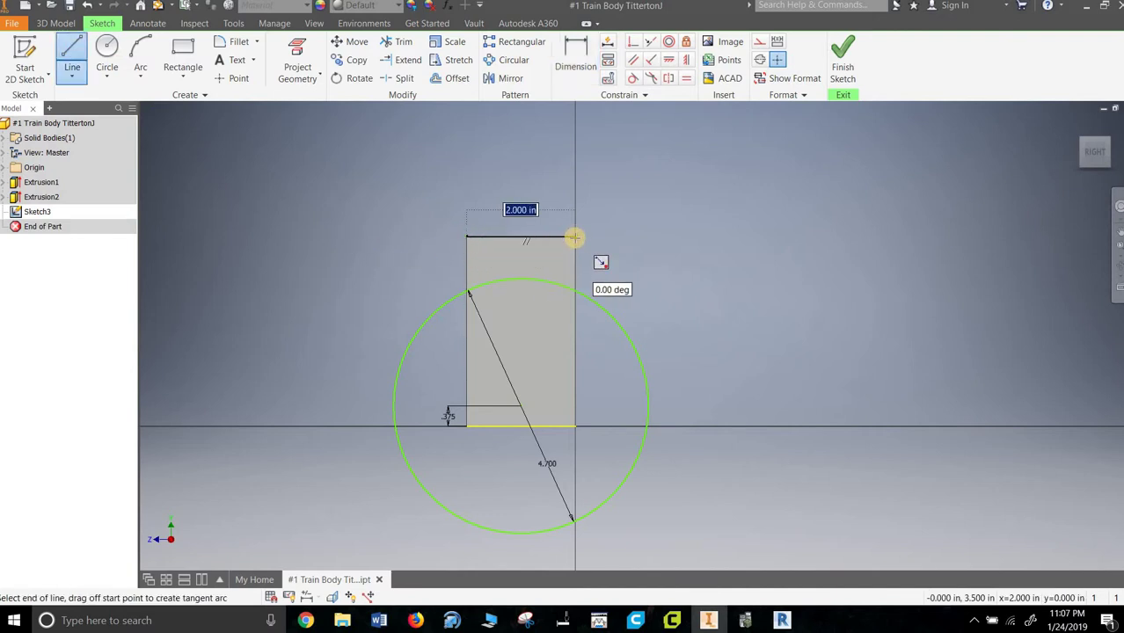
click(575, 236)
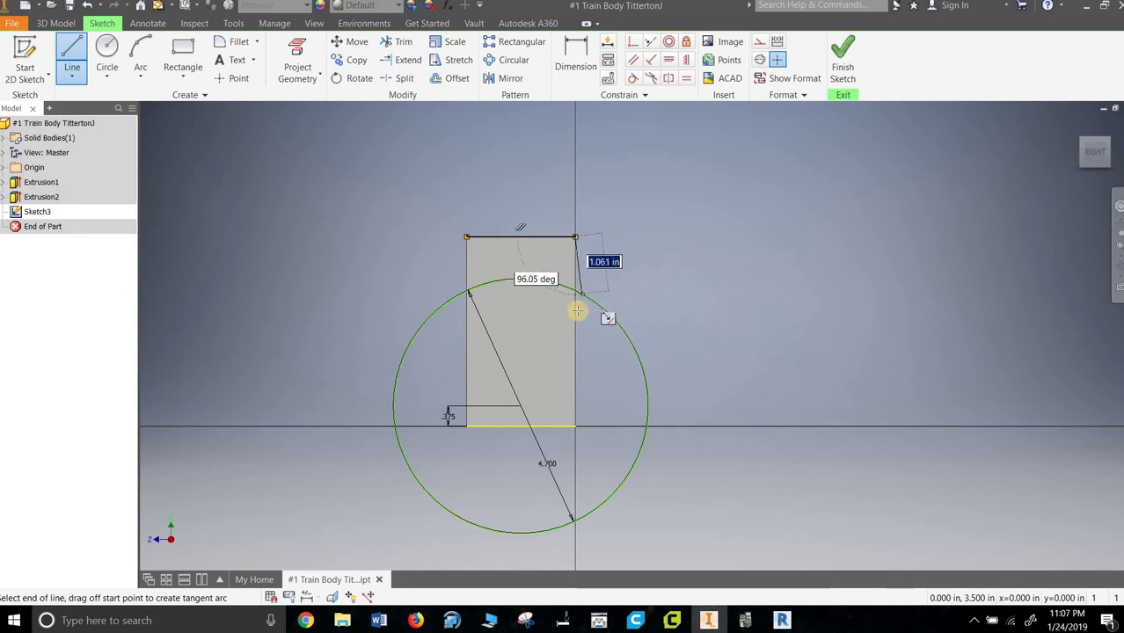
right_click(478, 250)
click(517, 252)
Draw a line about 1.45 in long from the remaining top corner down the other side edge, crossing the circle
right_click(461, 220)
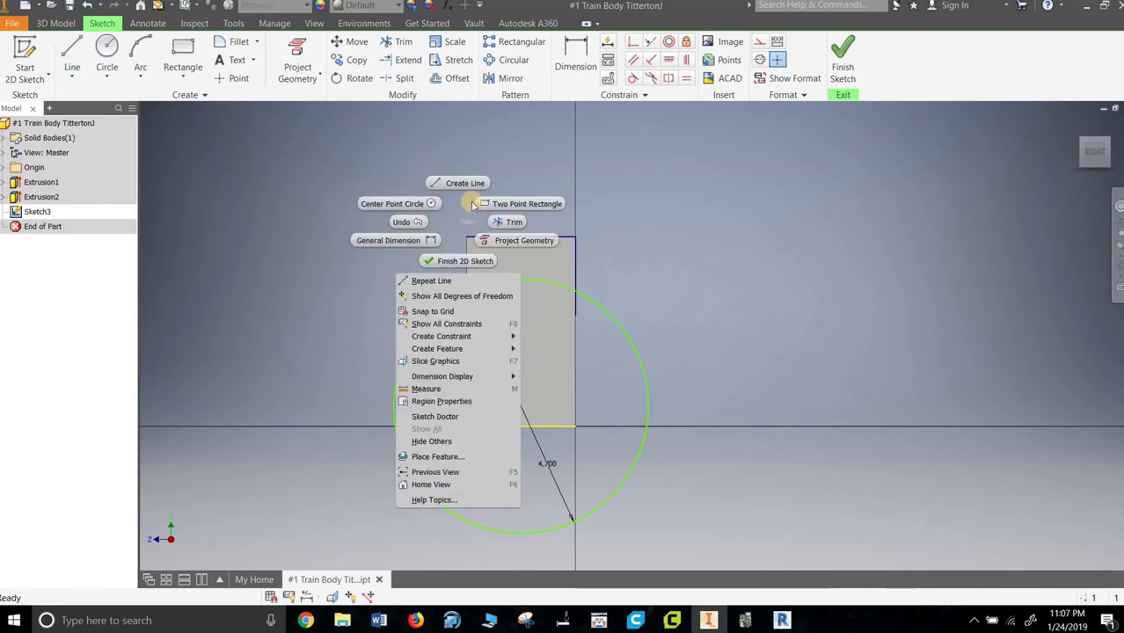
click(463, 183)
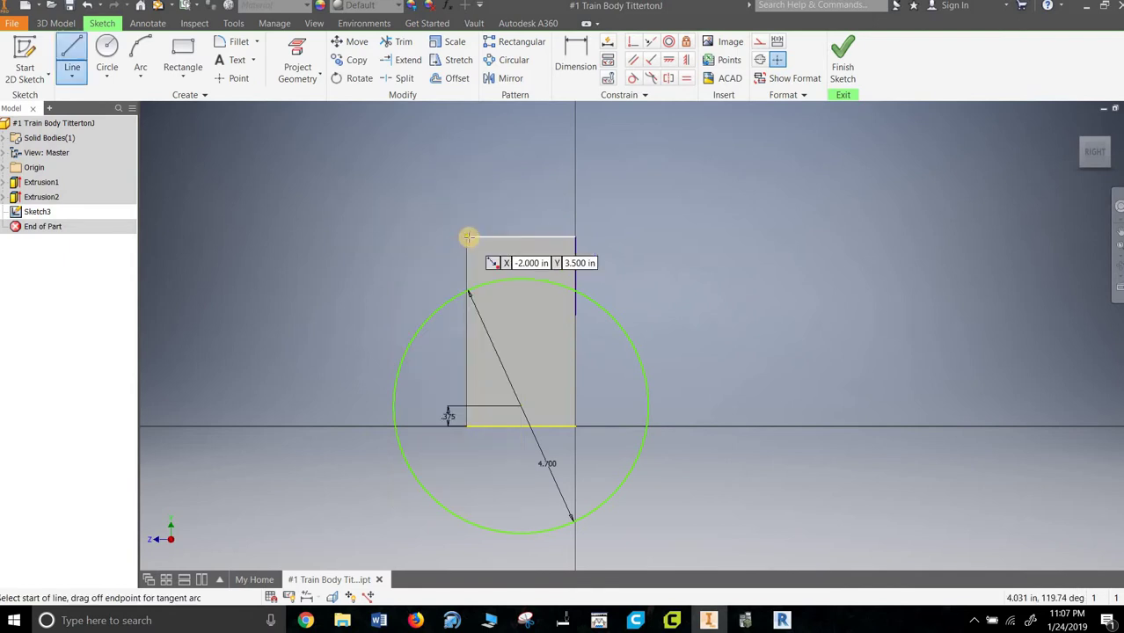
click(468, 238)
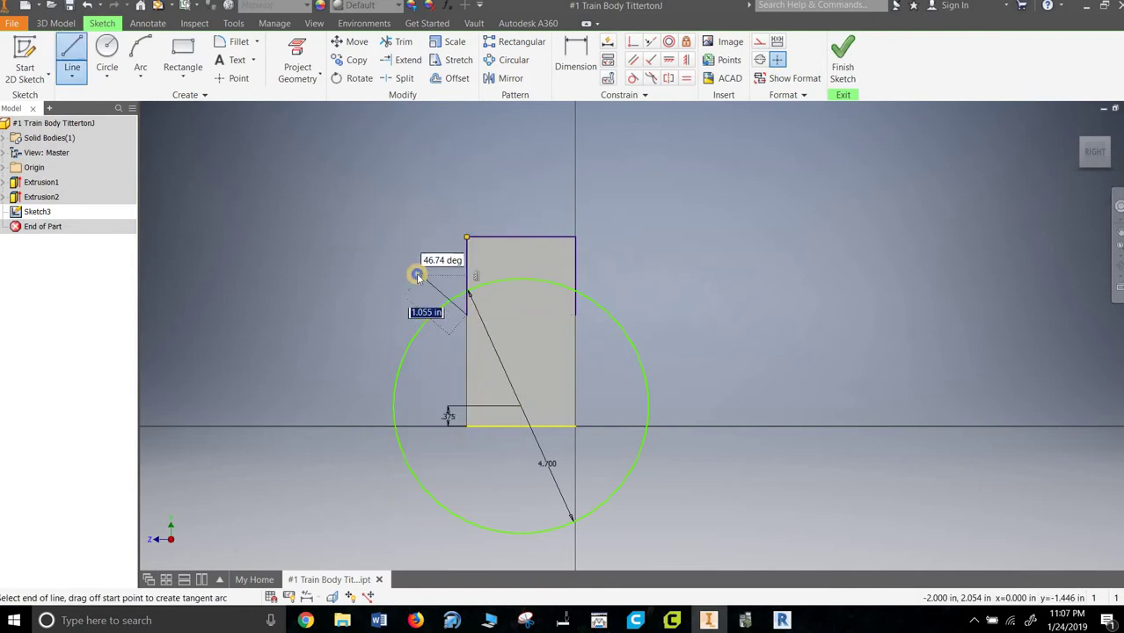
right_click(418, 276)
click(469, 274)
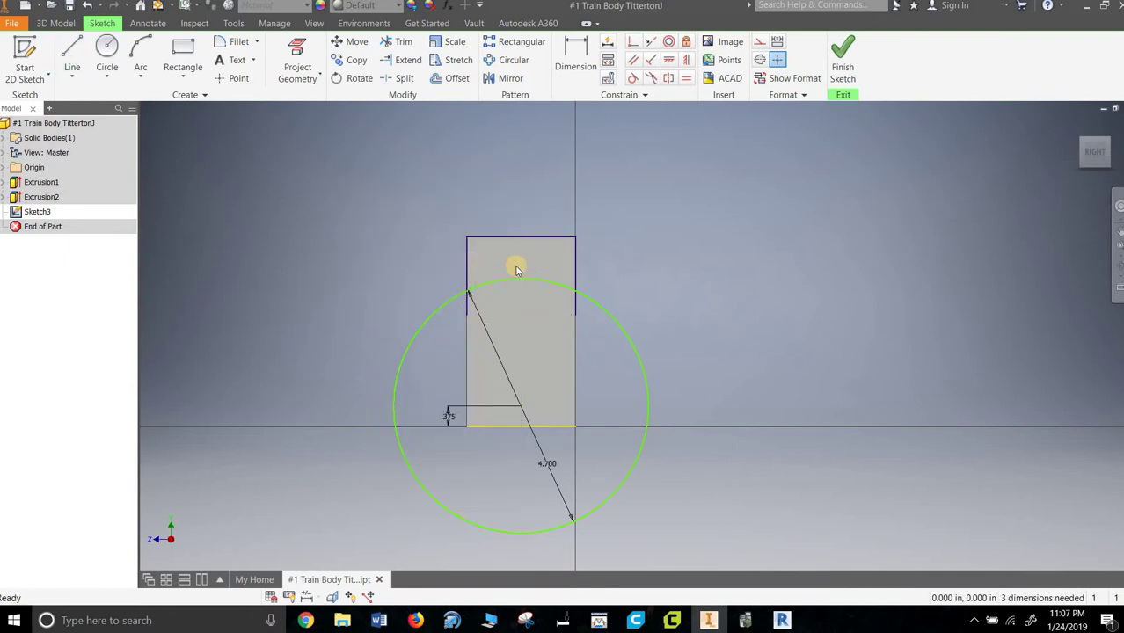
Trim the circle outside the face and both side line ends below the arc, then finish the sketch
scroll(518, 270, up, 5)
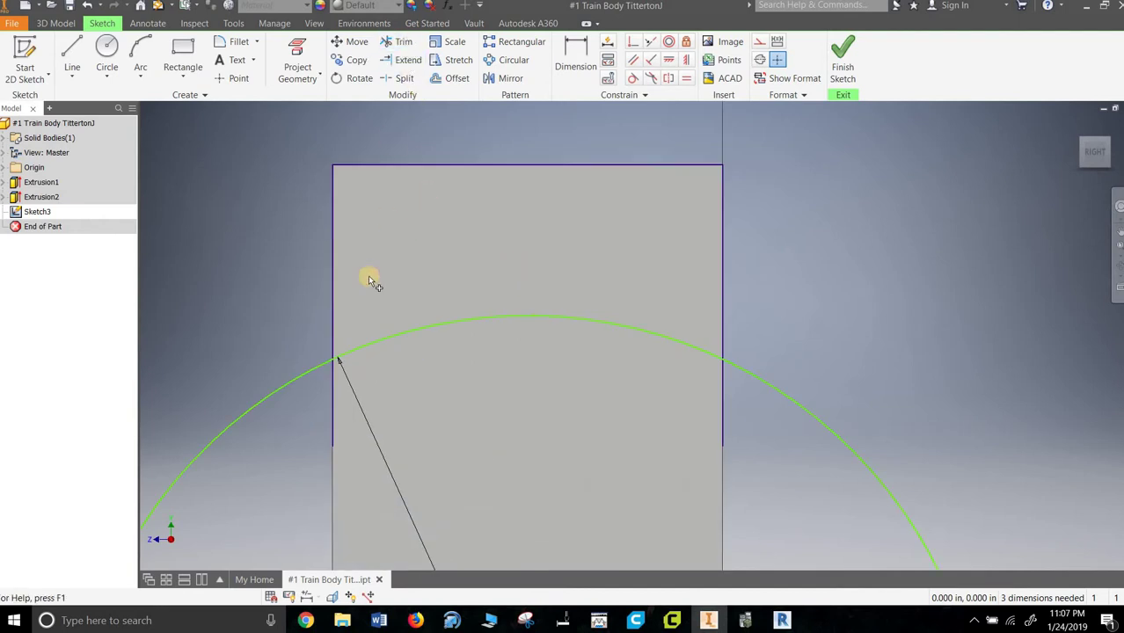
click(404, 42)
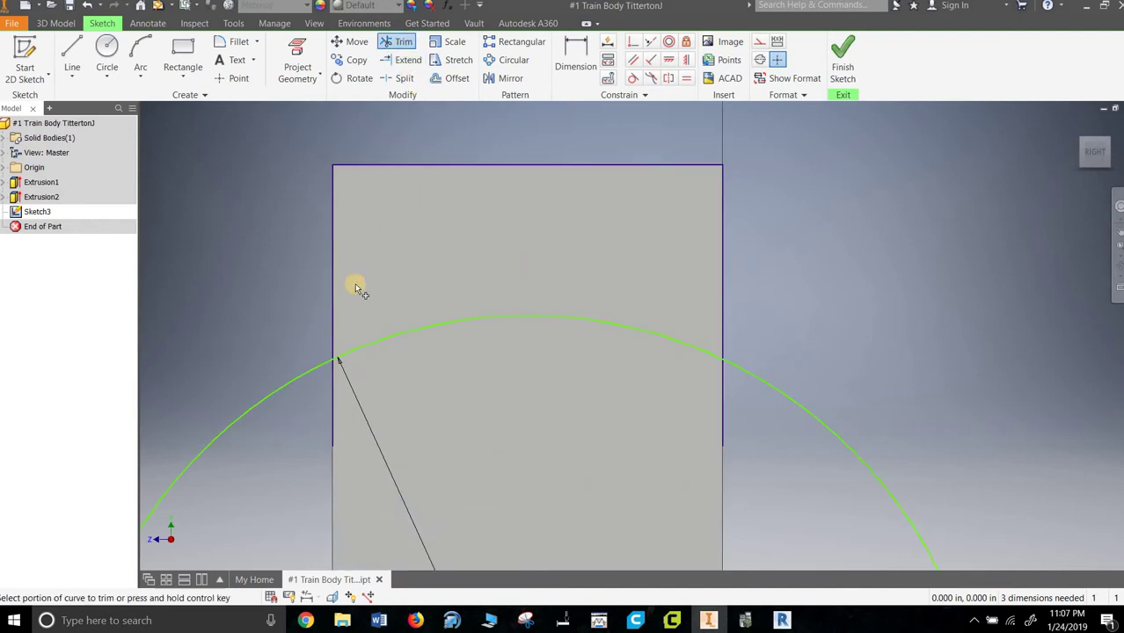
click(304, 388)
click(332, 405)
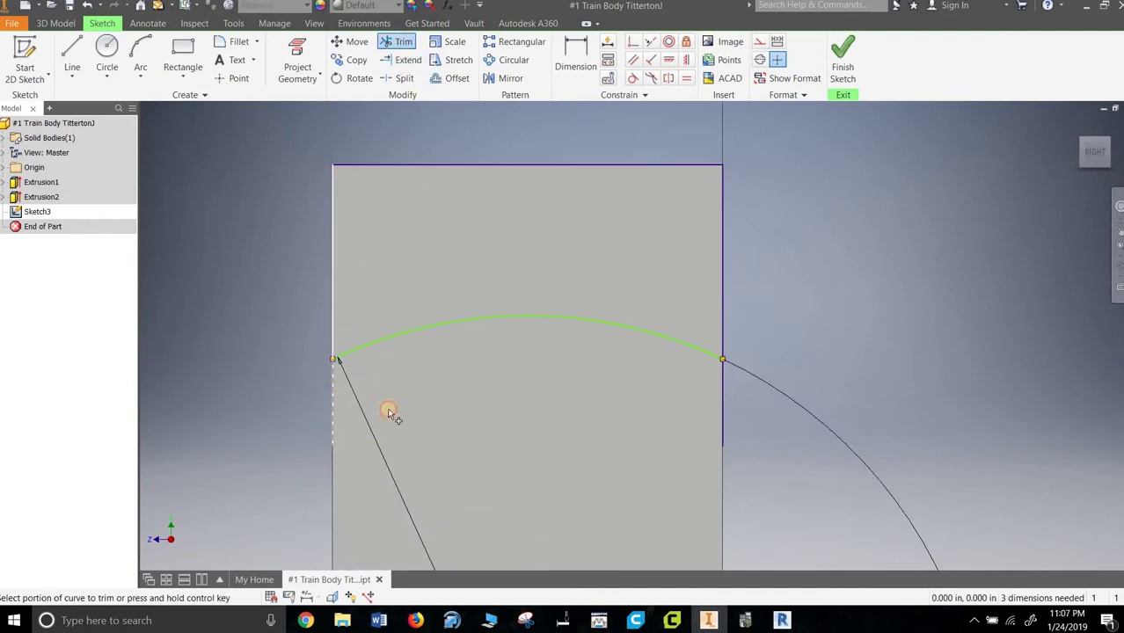
click(724, 402)
click(842, 72)
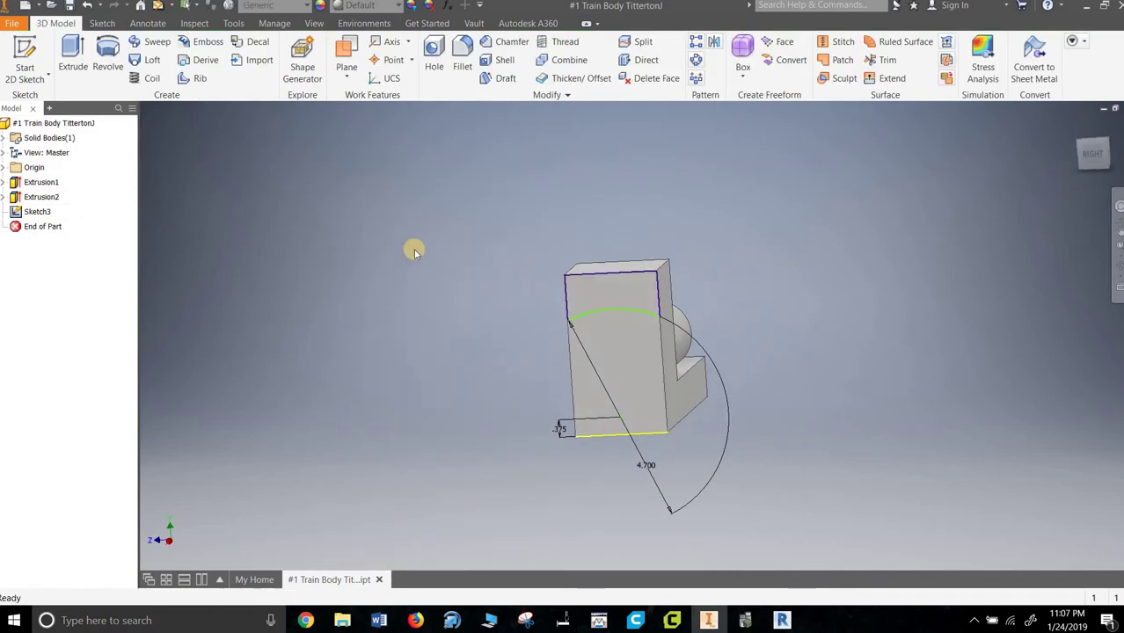
Extrude the region above the arc as a cut through the tall block's full depth to round its roof
shift+middle_drag(441, 277, 234, 231)
click(73, 55)
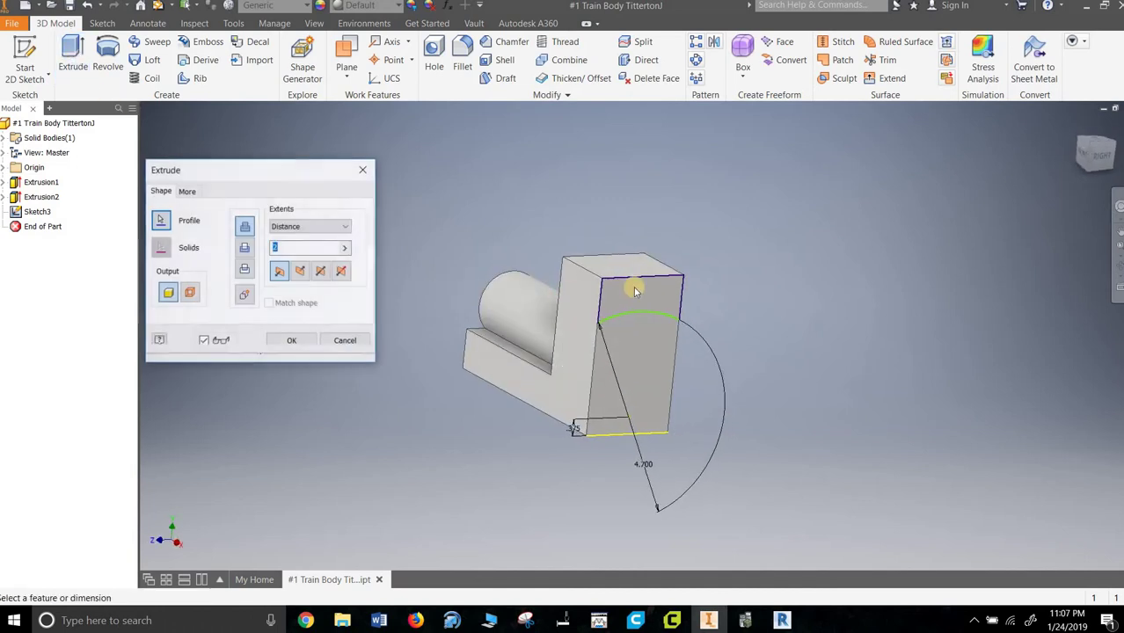
click(246, 248)
click(300, 271)
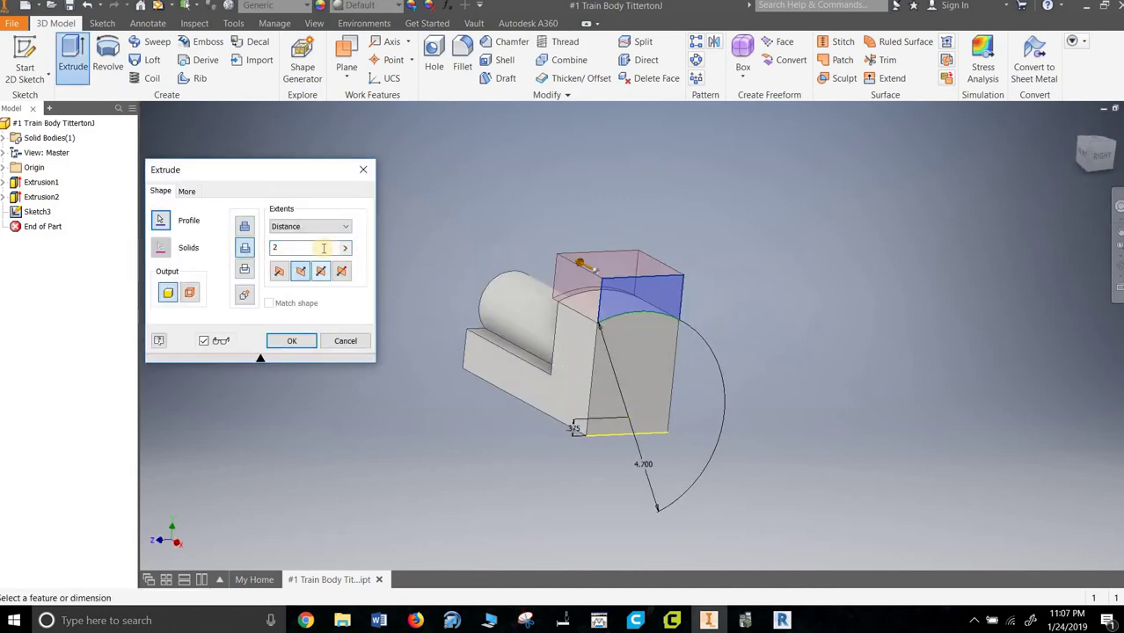
click(308, 227)
click(295, 273)
click(290, 341)
Start a 2D sketch on the body's L-shaped side face
shift+middle_drag(521, 471, 548, 464)
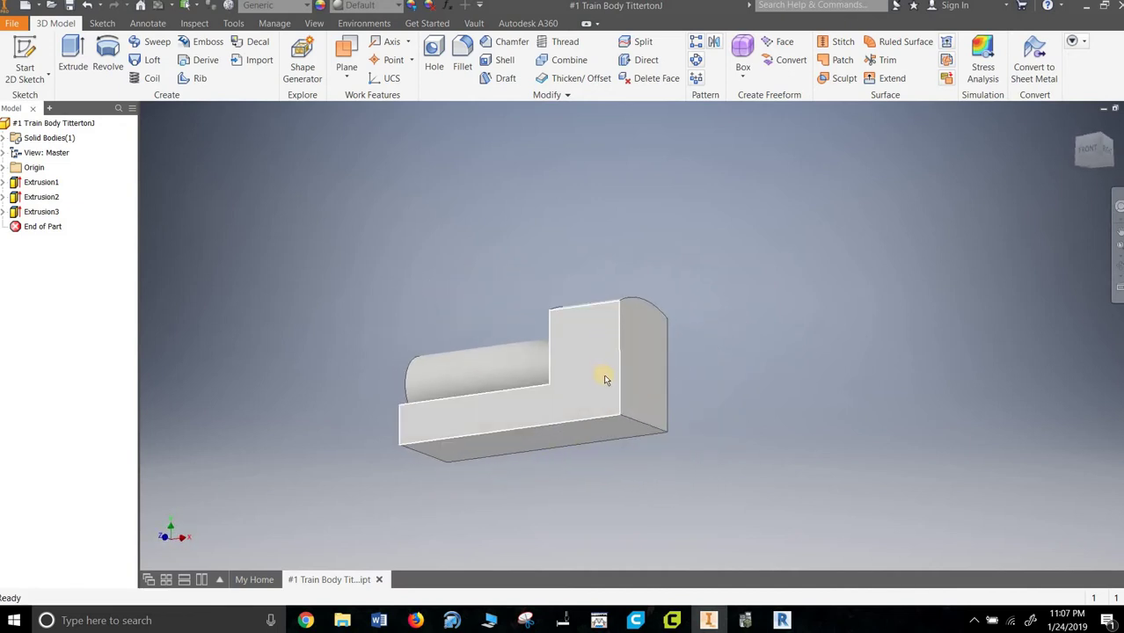
key(F5)
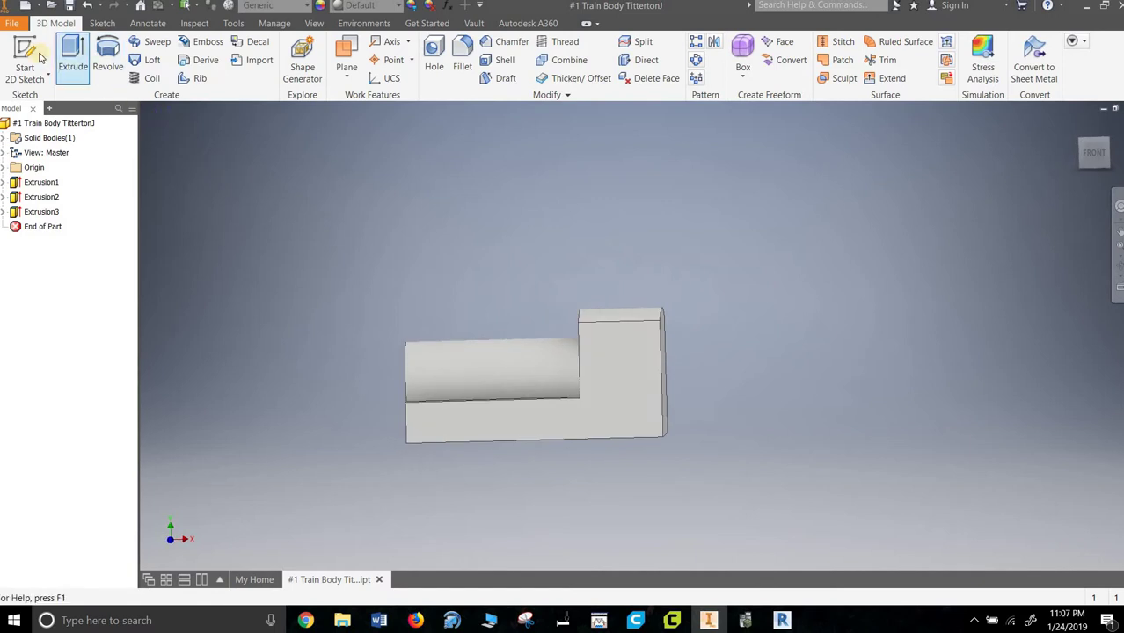
click(35, 56)
click(650, 363)
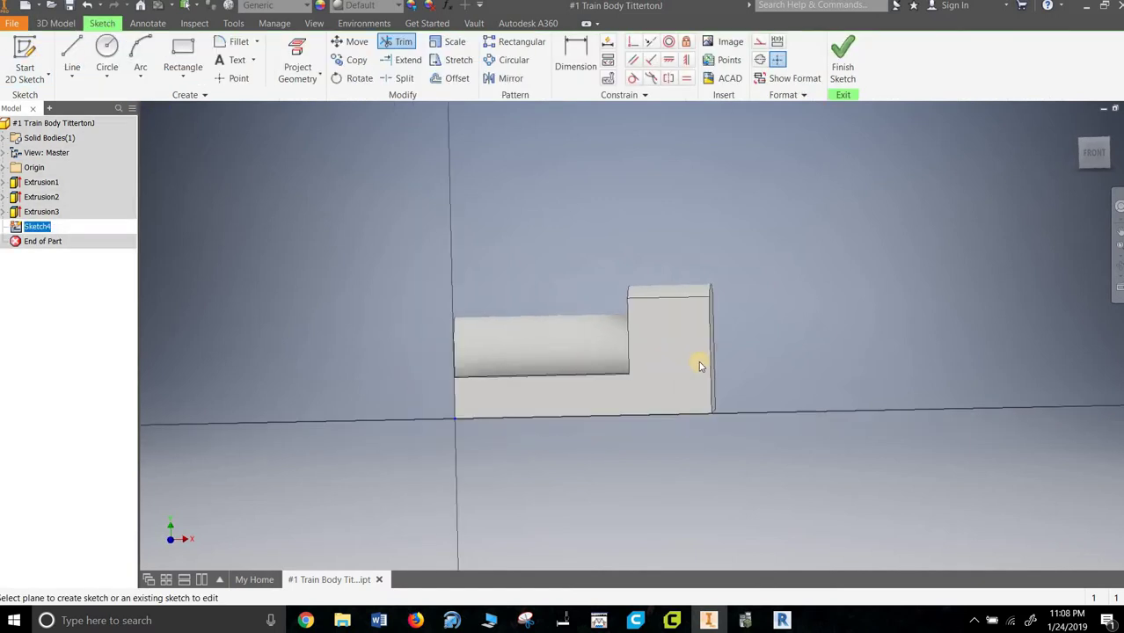
Draw a circle with a diameter of 1 in on the tall block, overlapping its outer edge and centred about 1.8 in above the bottom edge
scroll(903, 255, down, 5)
scroll(876, 254, up, 6)
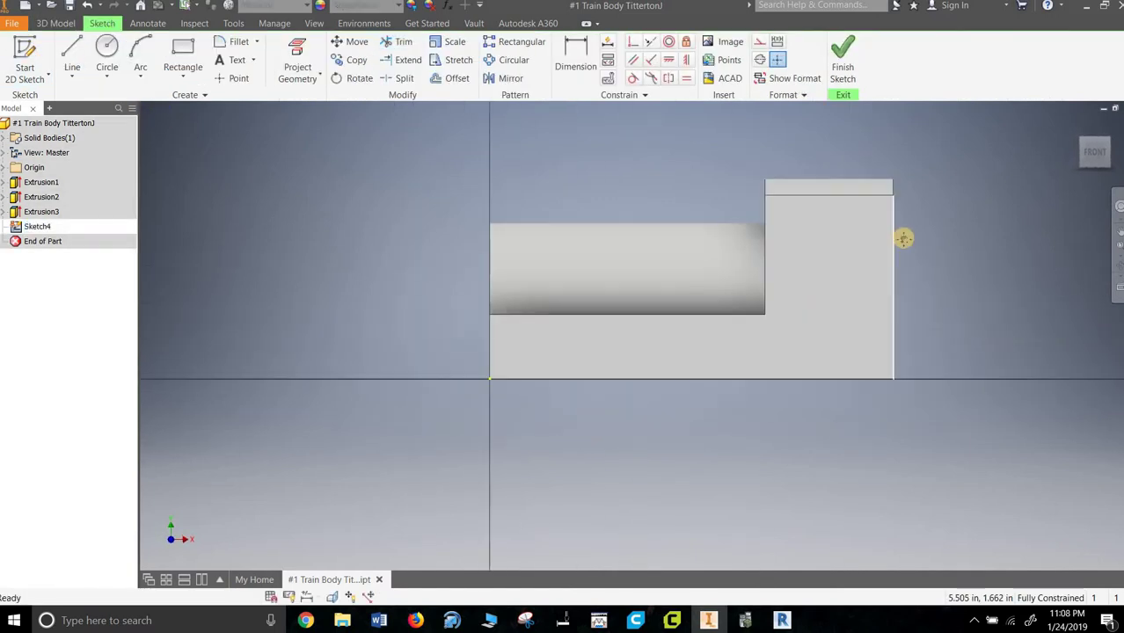
middle_drag(685, 358, 699, 285)
click(103, 51)
click(705, 223)
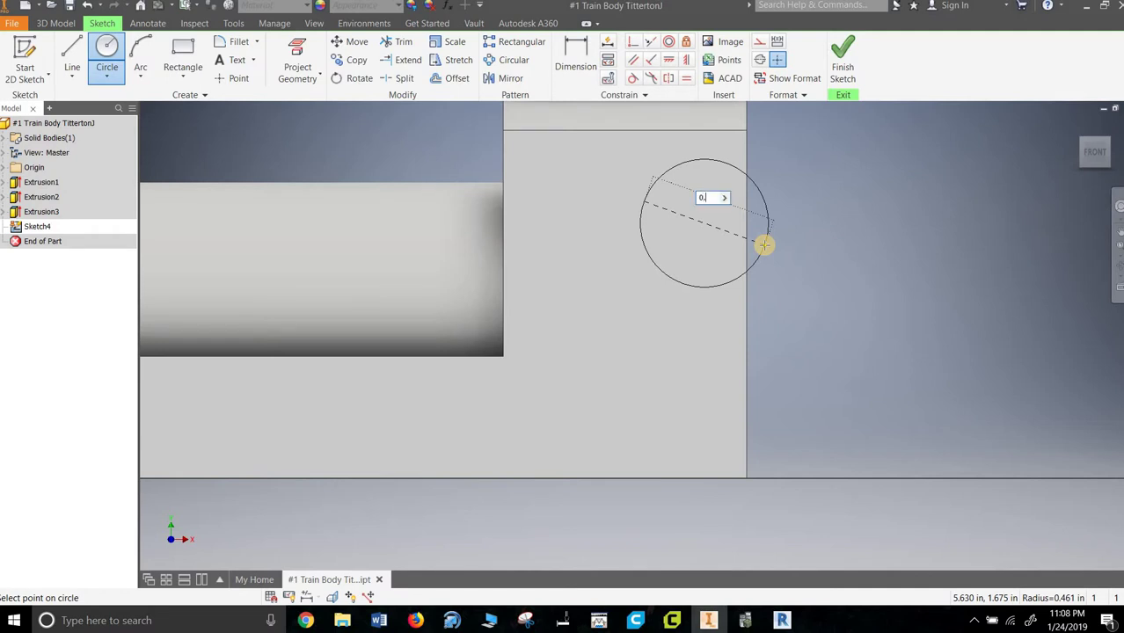
key(Return)
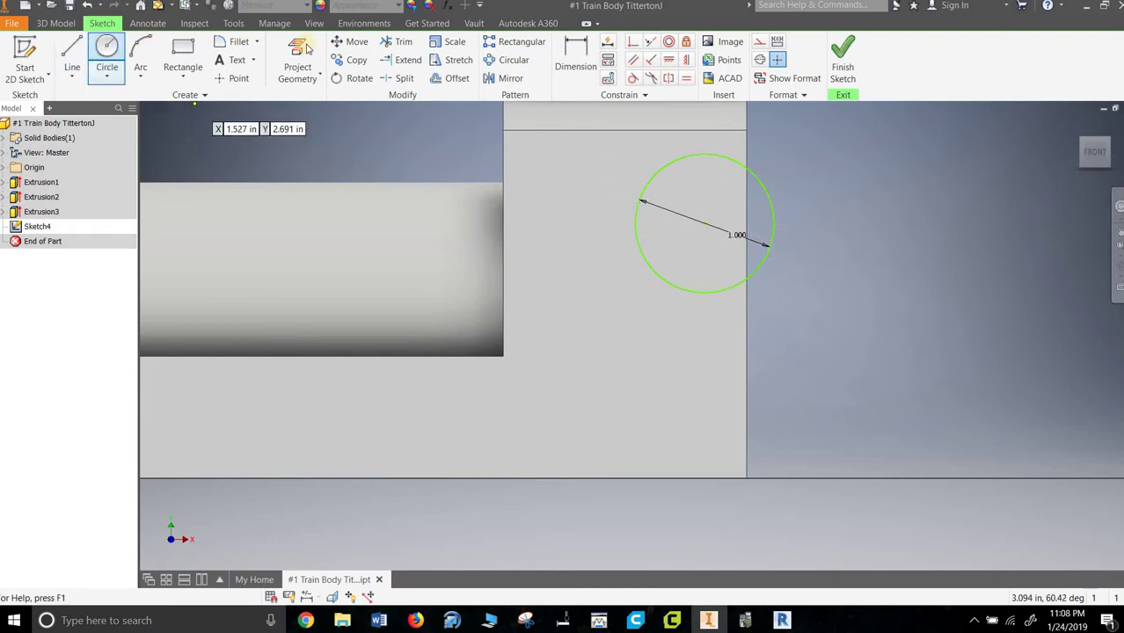
Dimension the circle's centre 0.25 in horizontally from the tall block's outer vertical edge
click(576, 54)
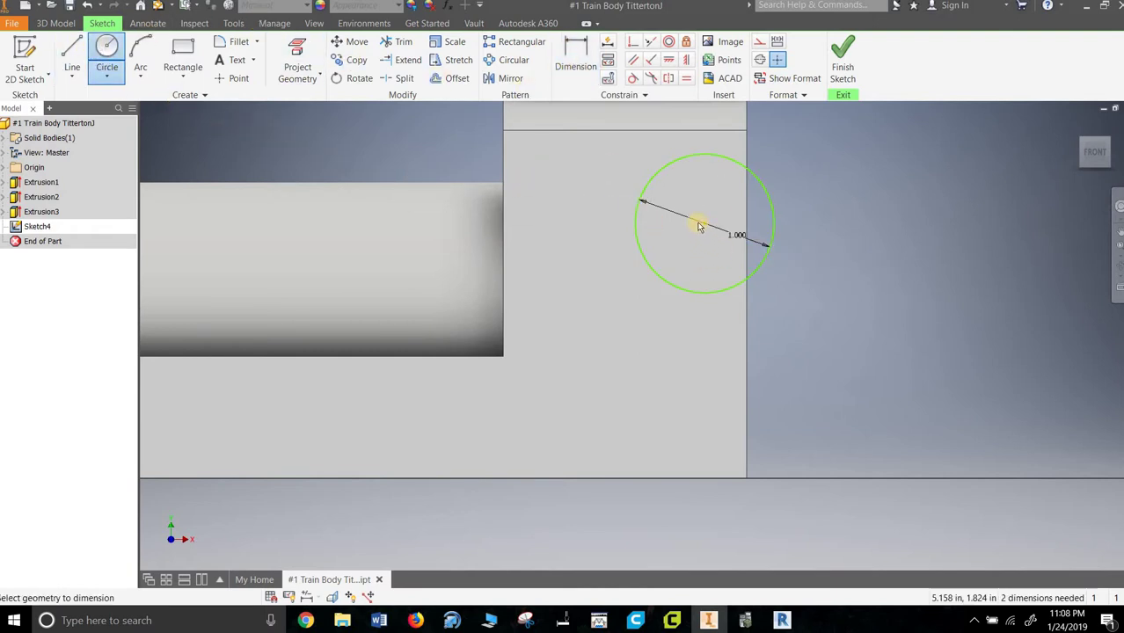
click(759, 424)
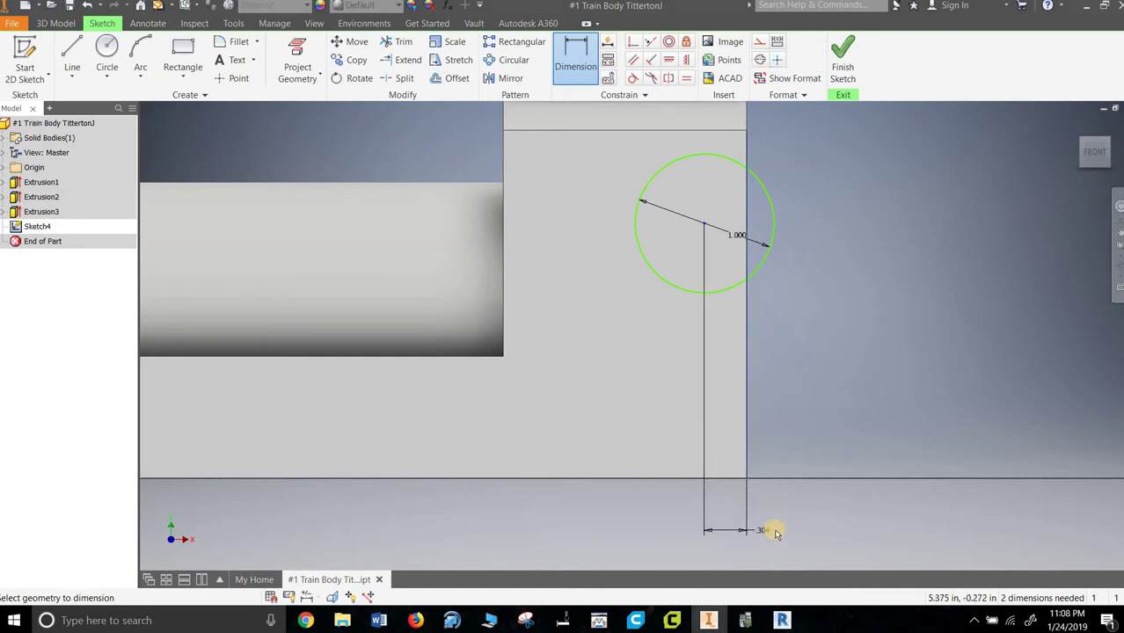
click(774, 528)
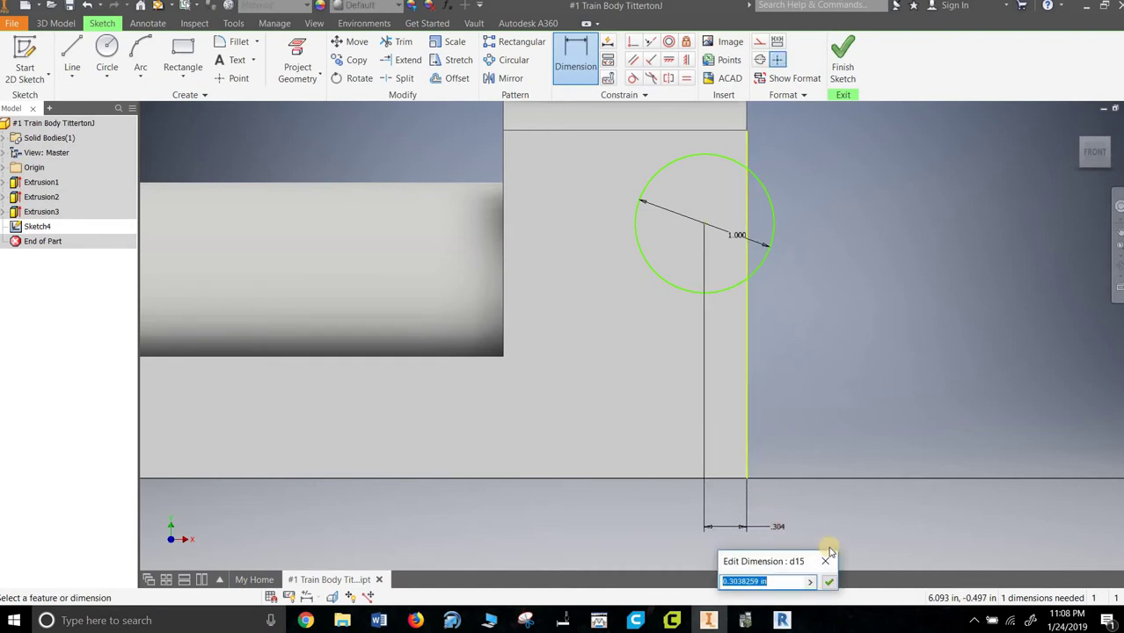
text(0.25)
key(Return)
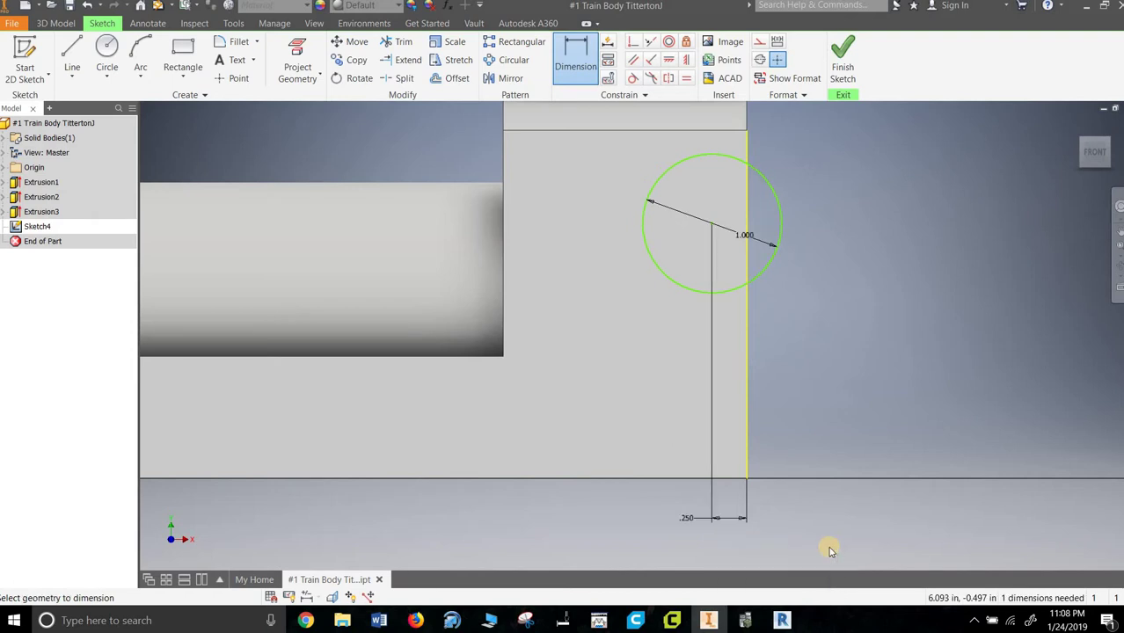
Dimension the circle's centre 1.75 in above the body's bottom edge and finish the sketch
click(713, 231)
click(812, 393)
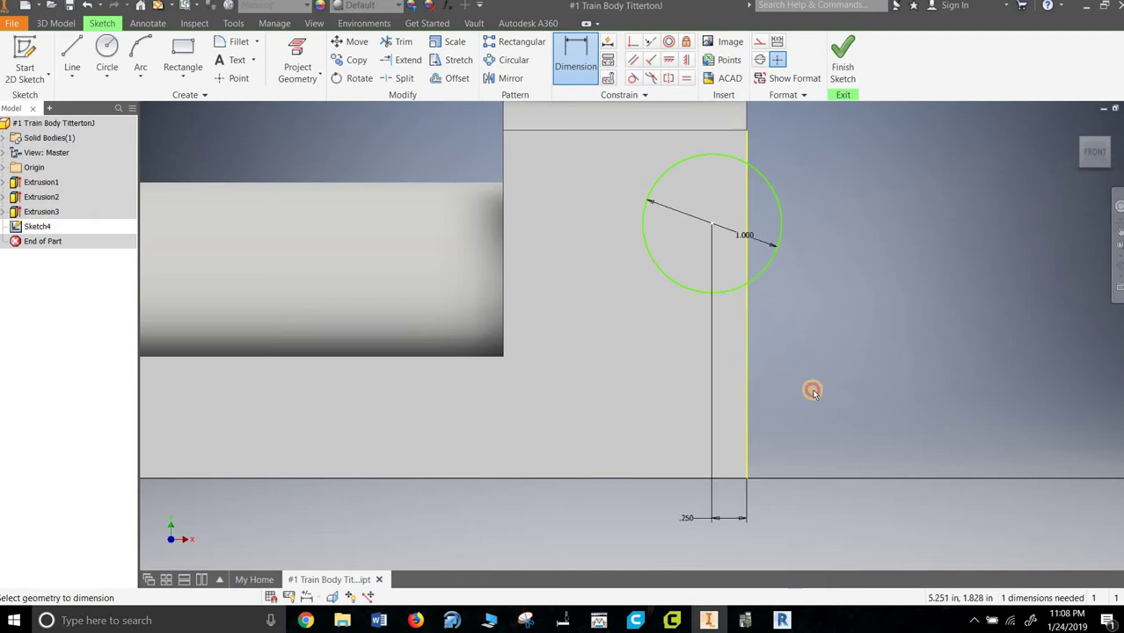
click(731, 480)
click(829, 356)
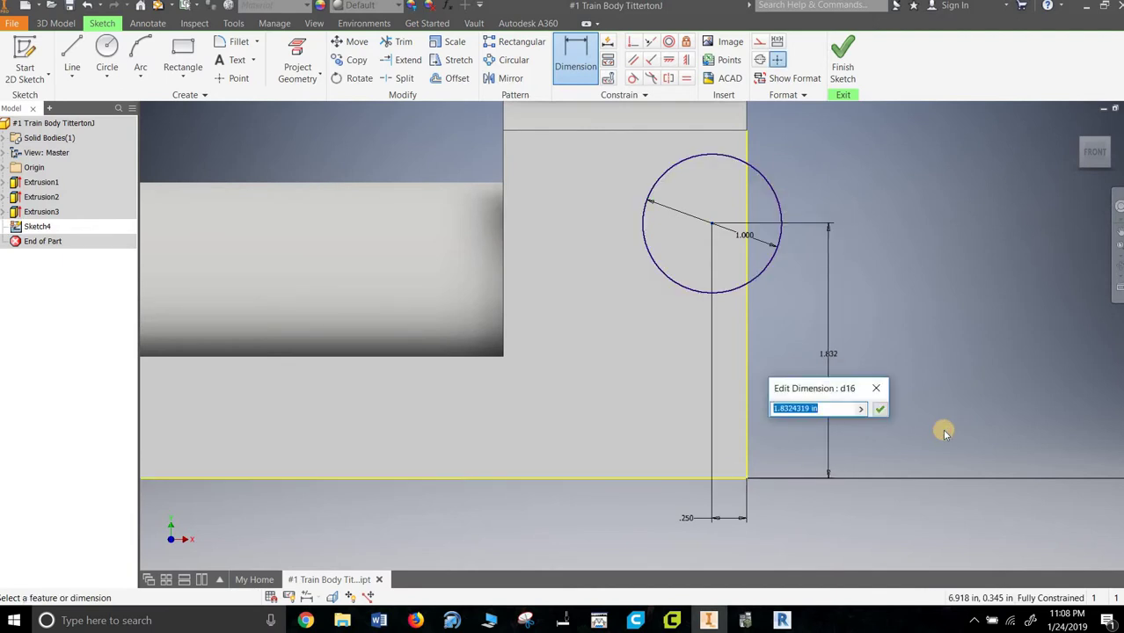
text(1.75)
key(Return)
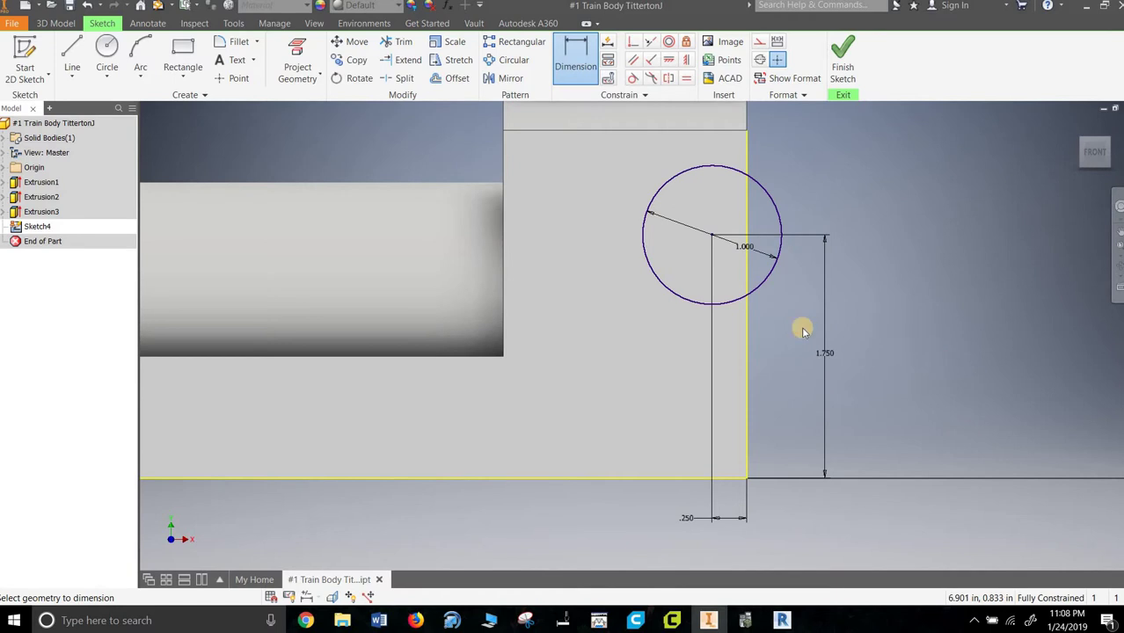
click(842, 57)
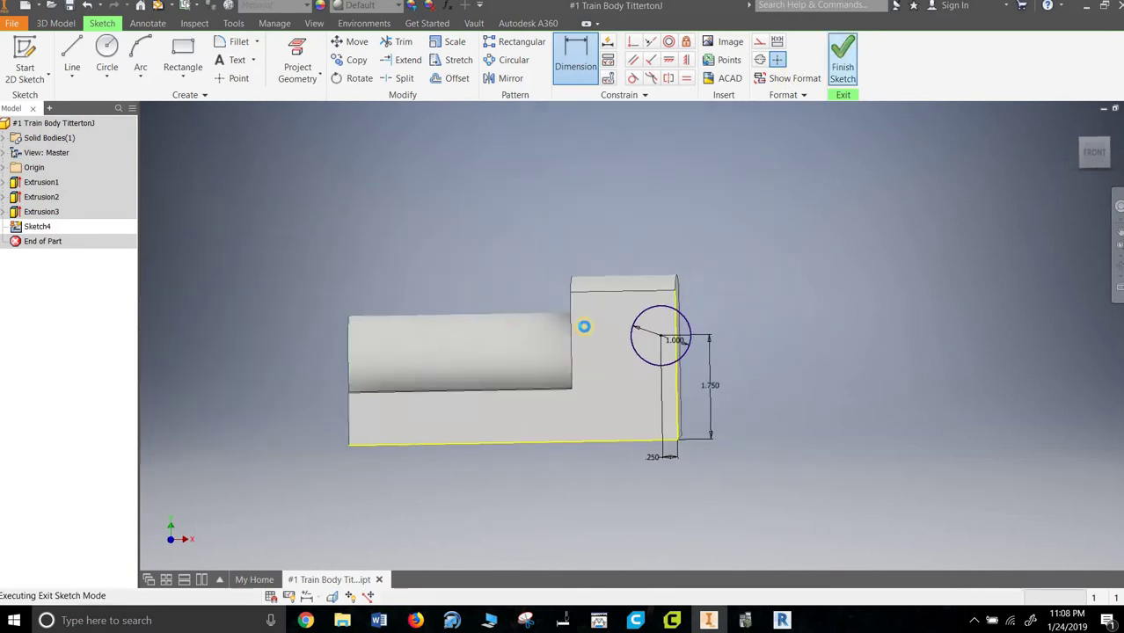
Extrude the 1 in circle as a cut with extents set to All to form the cab side cutout
click(73, 57)
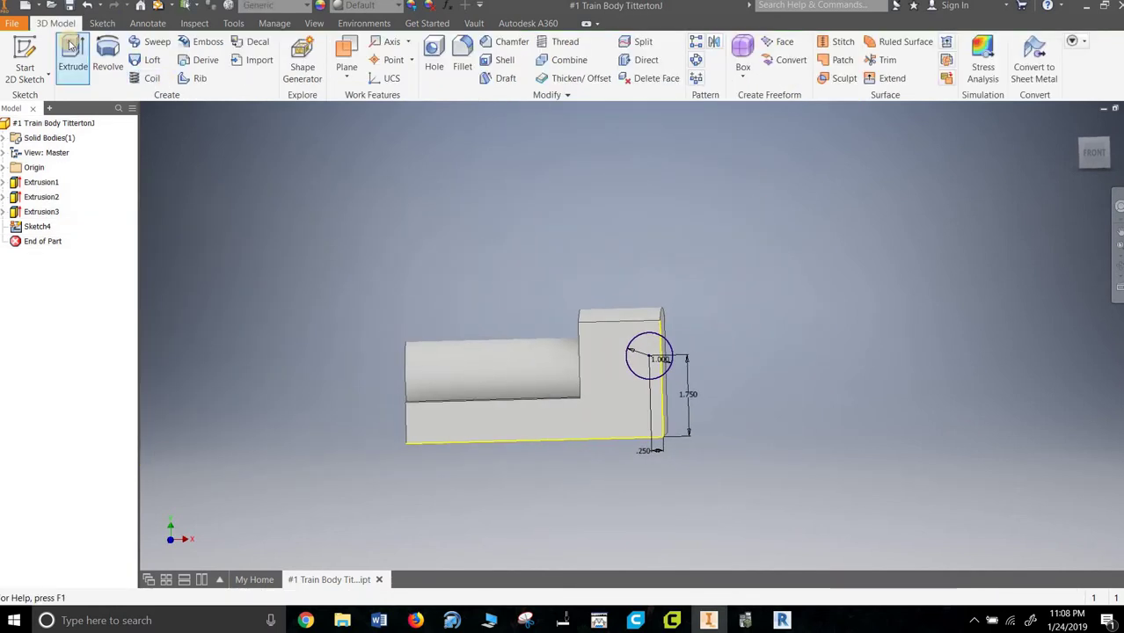
click(653, 355)
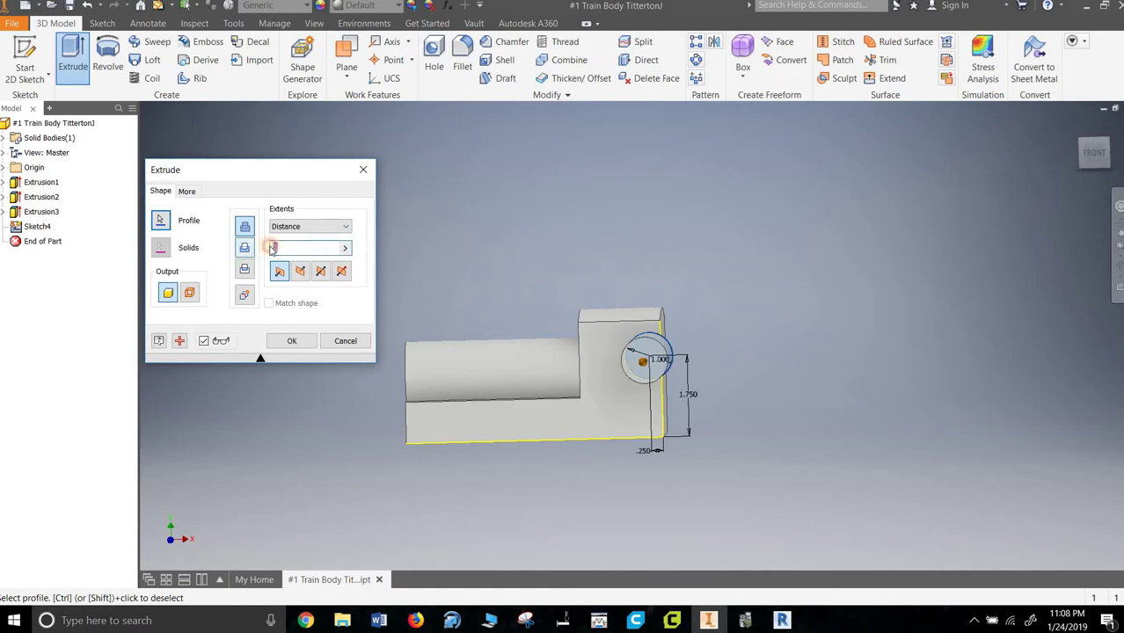
click(308, 226)
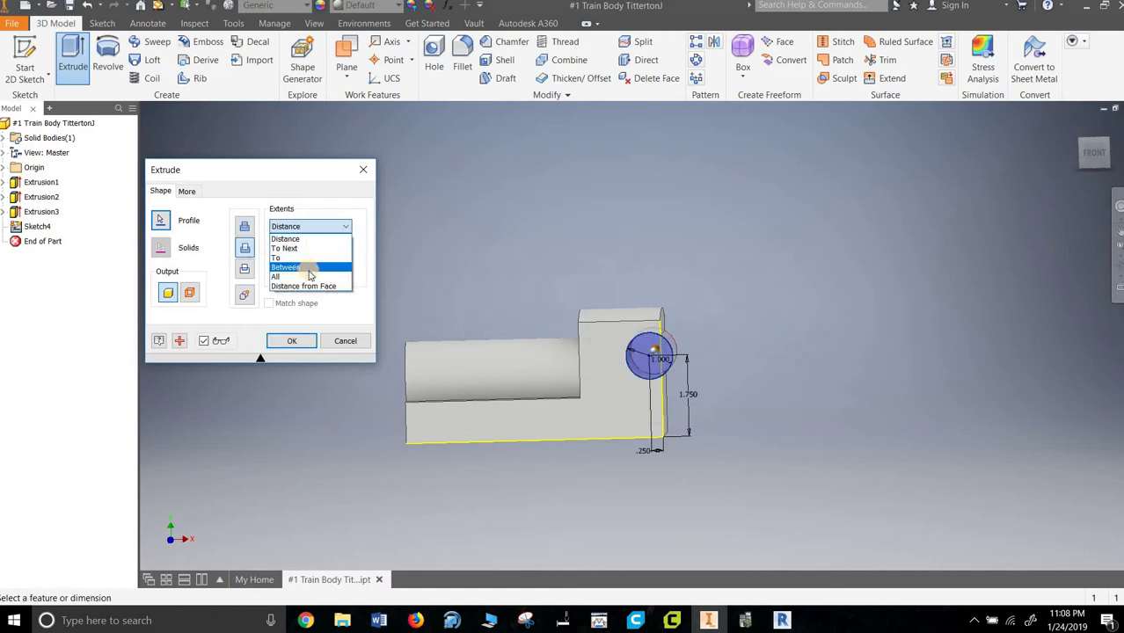
click(309, 276)
click(290, 341)
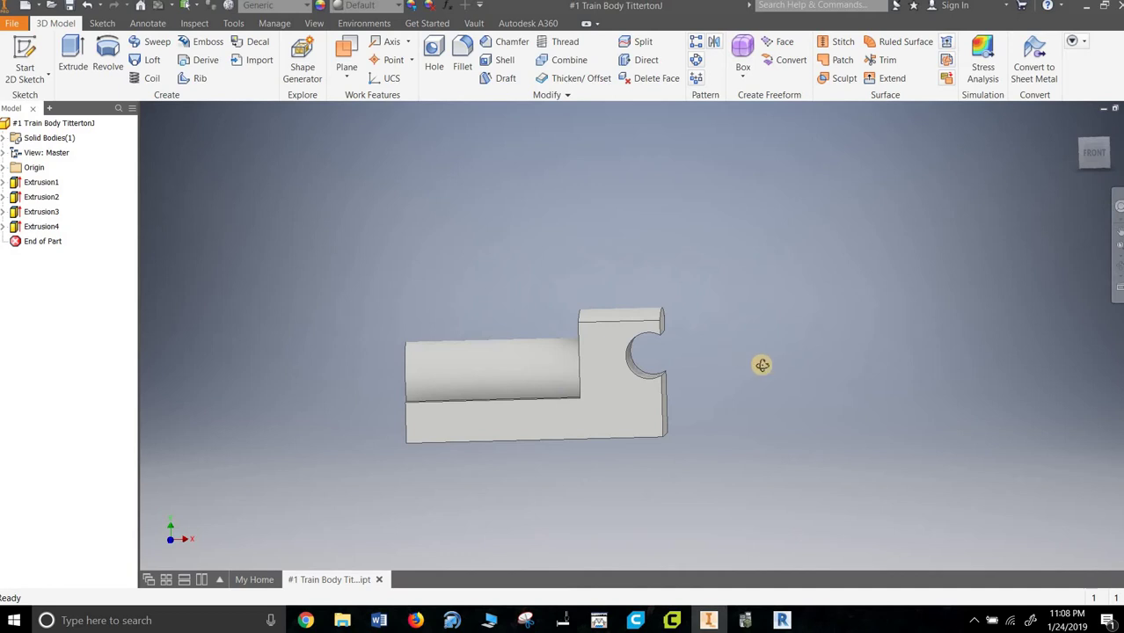
Start a 2D sketch on the cab's flat rear face below the cutout
shift+middle_drag(739, 367, 593, 376)
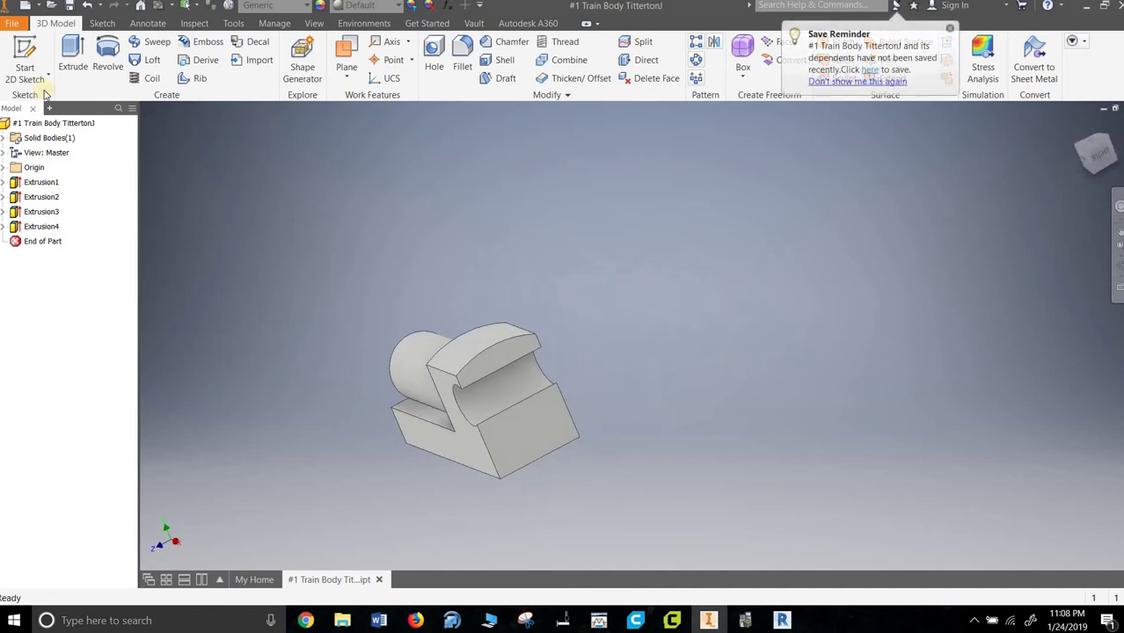
click(12, 72)
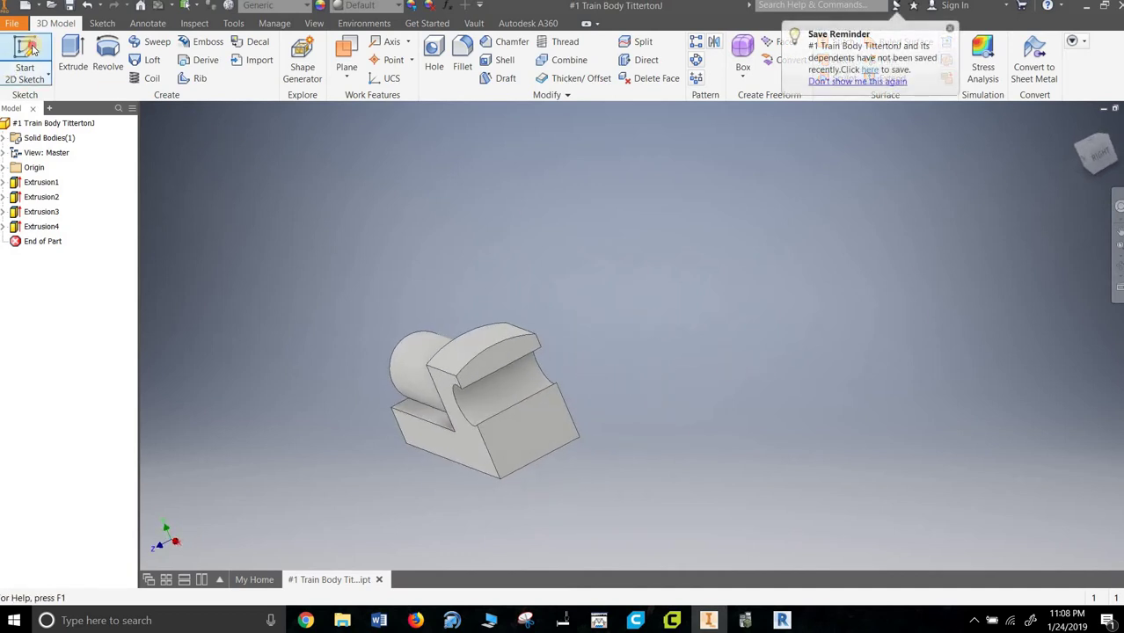
click(529, 440)
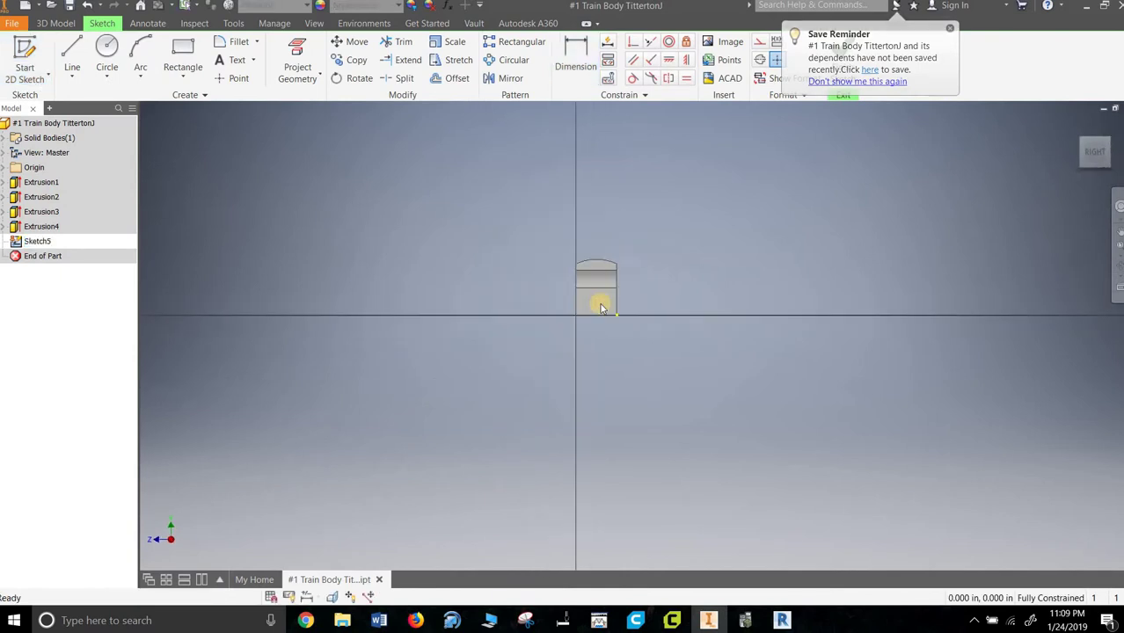
Draw a circle with a diameter of 0.25 in on the rear face, centred horizontally above the bottom edge's midpoint
scroll(603, 304, up, 6)
click(111, 58)
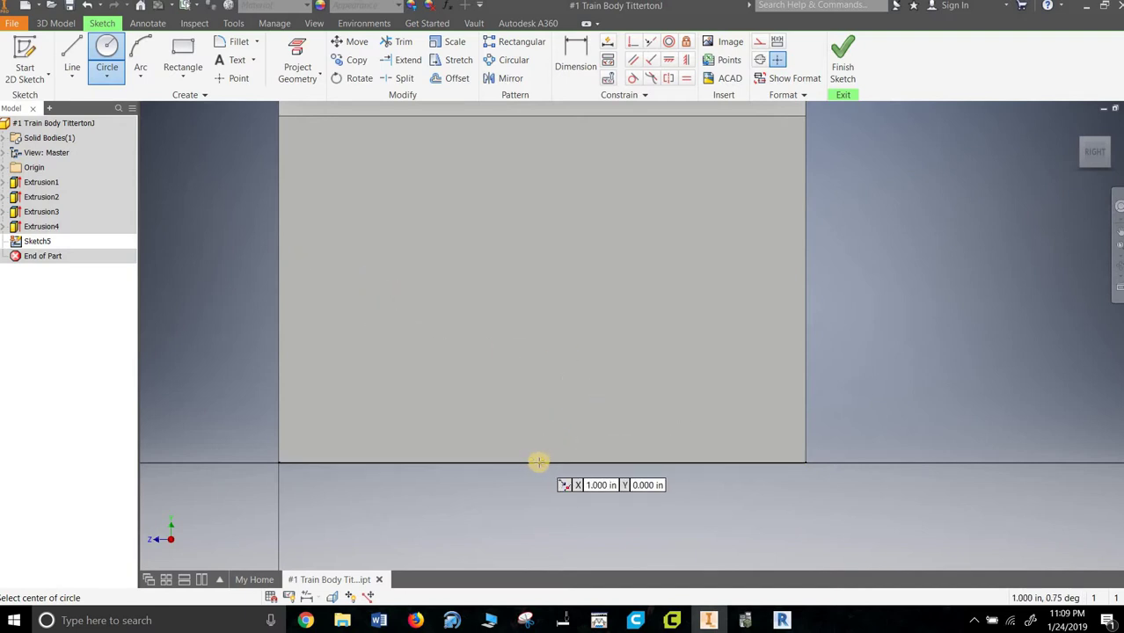
click(541, 366)
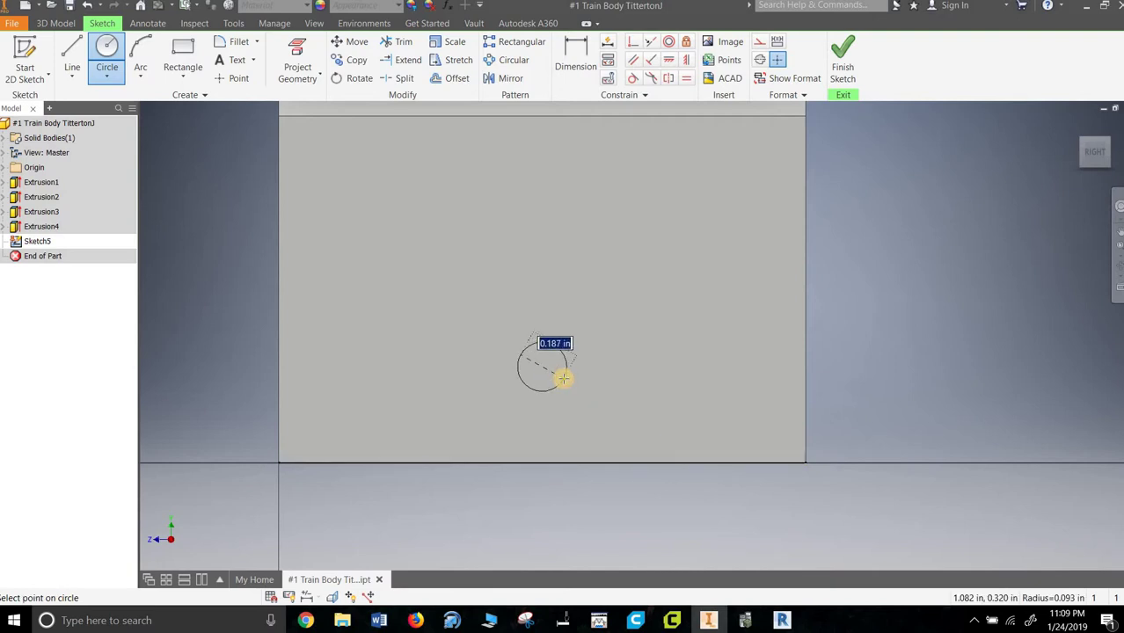
text(0.25)
key(Return)
right_click(514, 229)
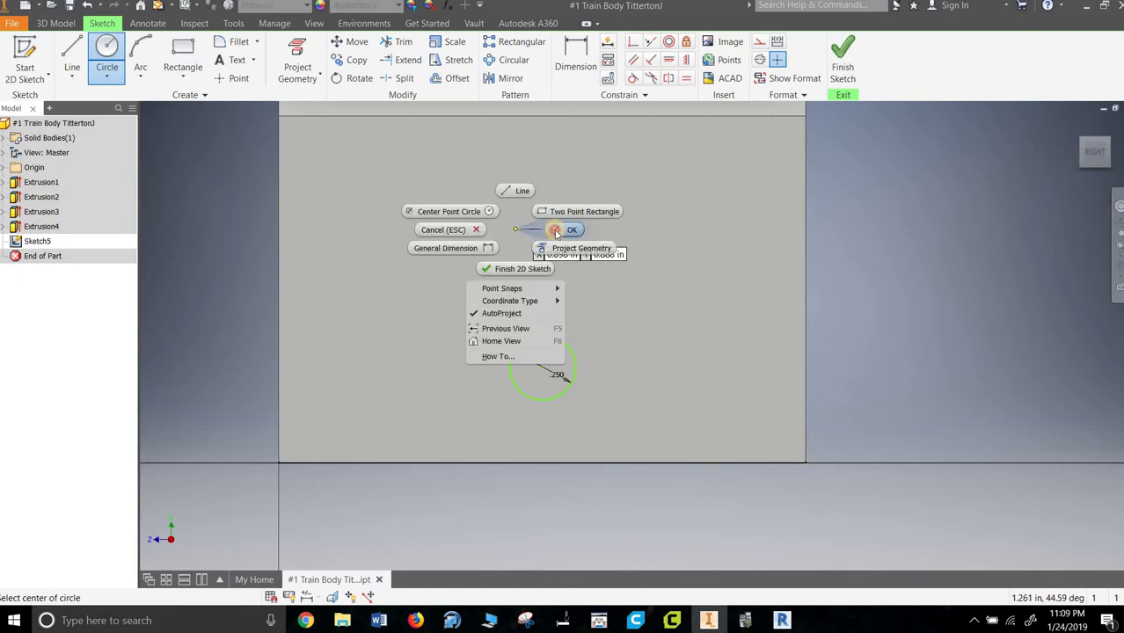
click(570, 229)
Dimension the small circle's centre 0.375 in above the bottom edge and finish the sketch
key(d)
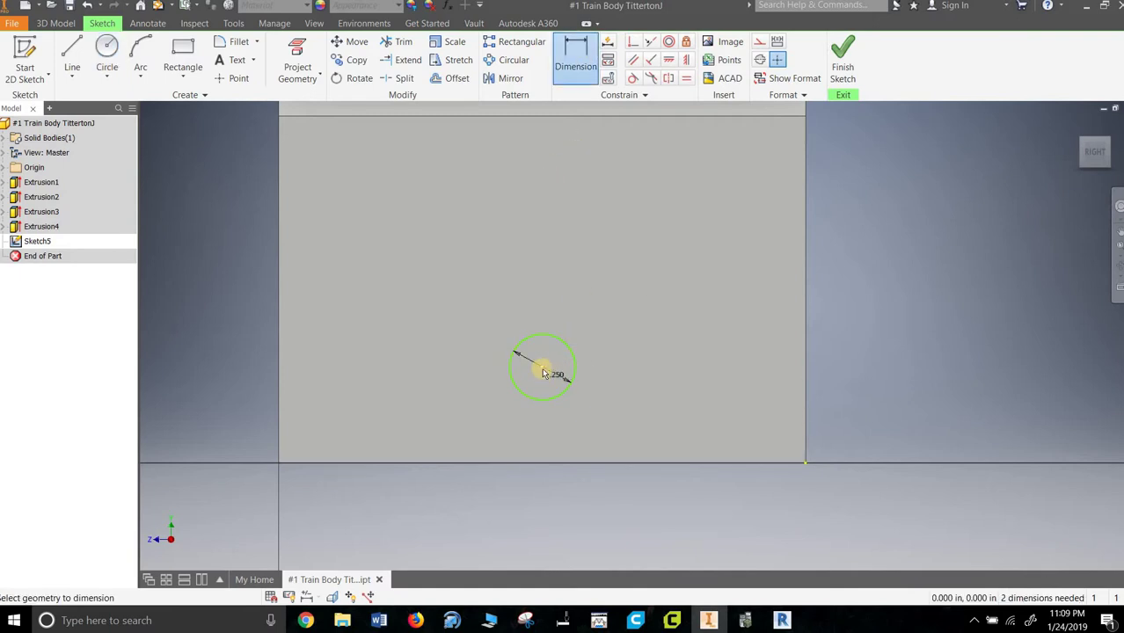
click(585, 464)
click(856, 416)
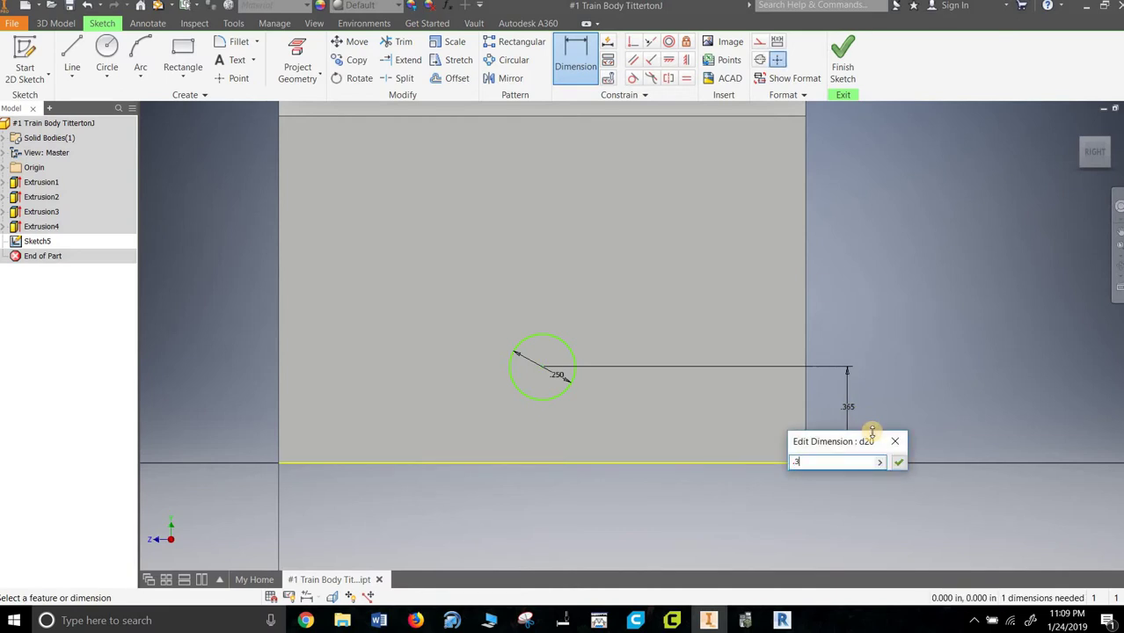
key(Return)
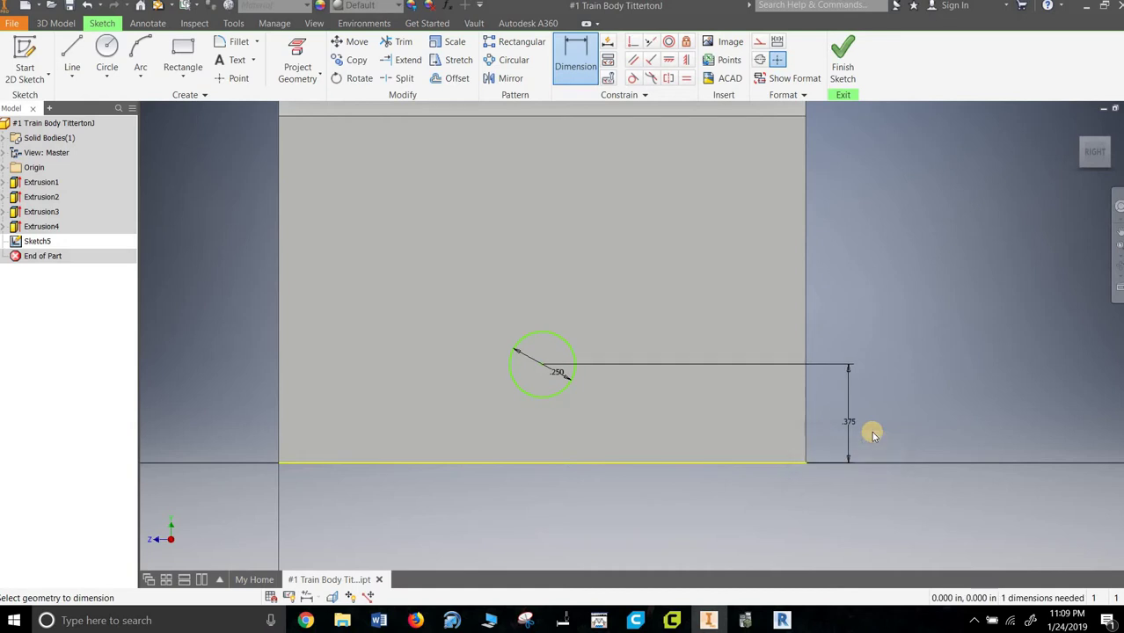
click(844, 72)
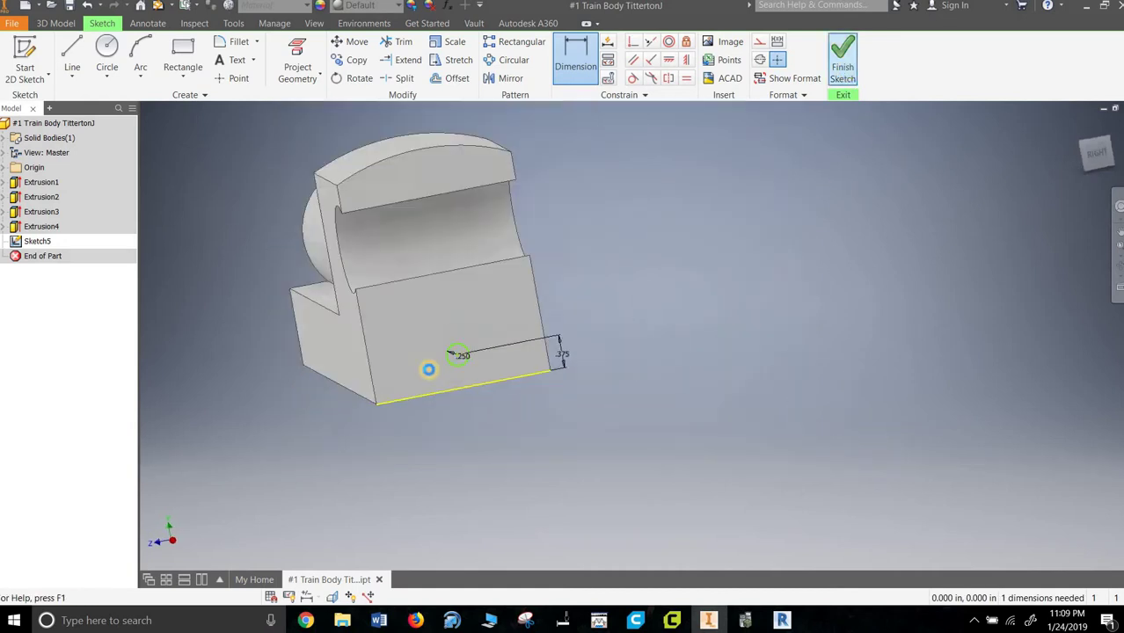
Try to extrude the 0.25 in circle as a 0.5 in cut in the default direction, outward from the rear face
scroll(446, 415, down, 6)
click(74, 55)
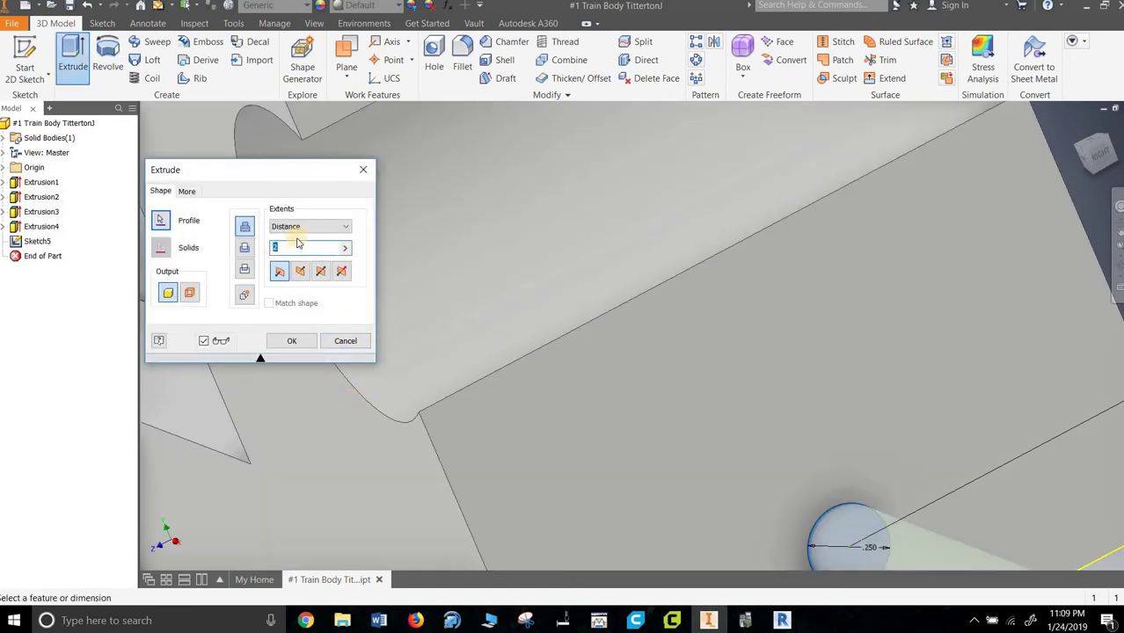
text(0.5)
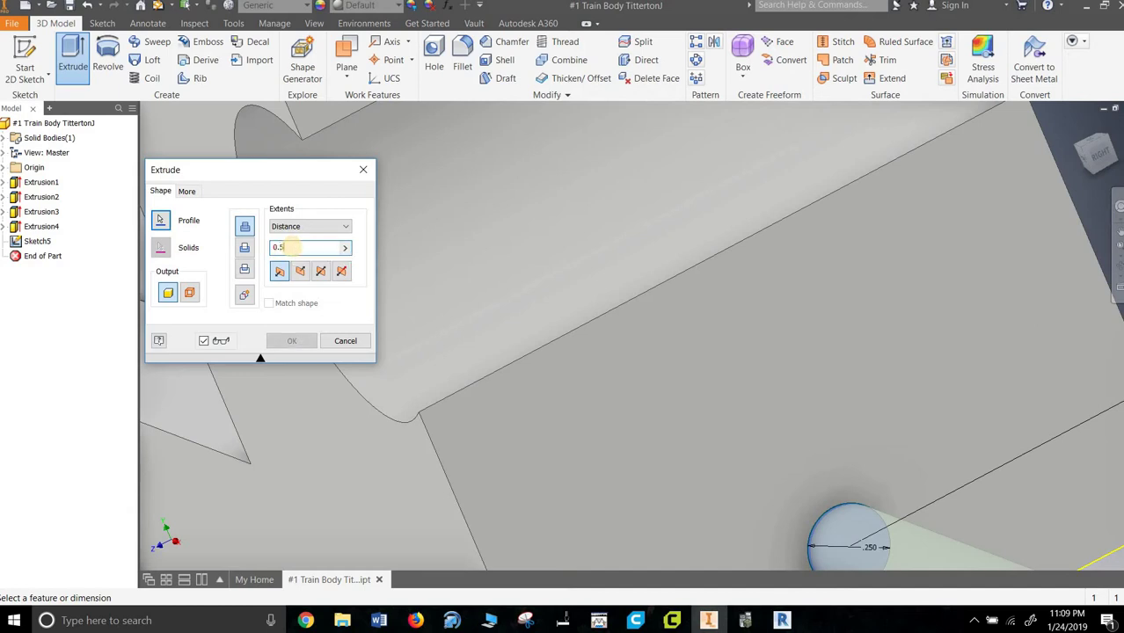
click(245, 247)
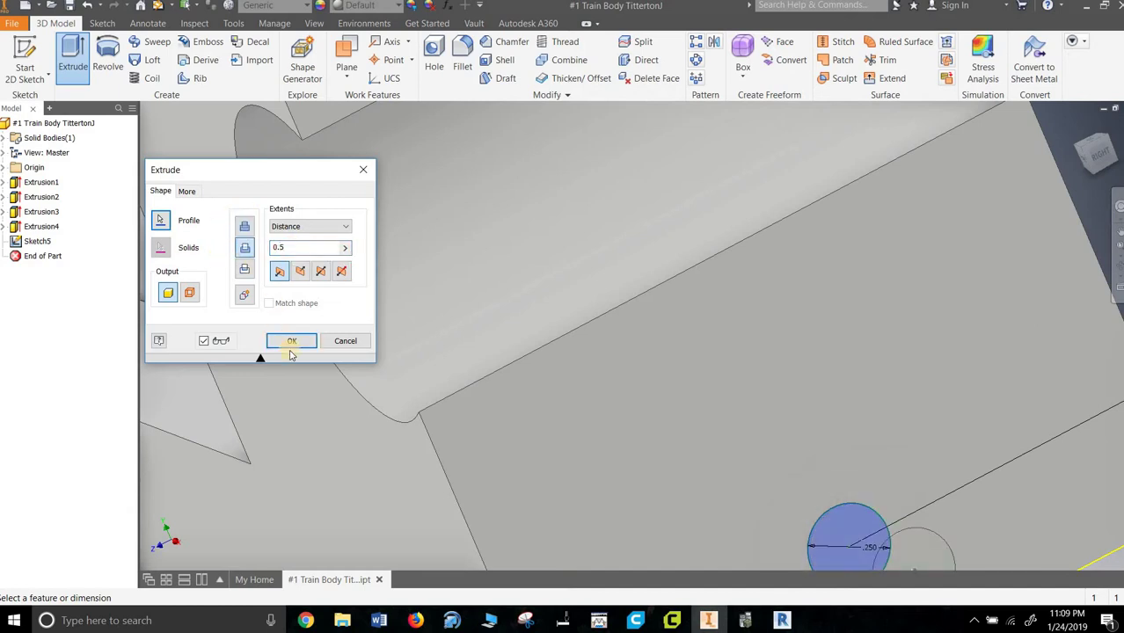
click(292, 341)
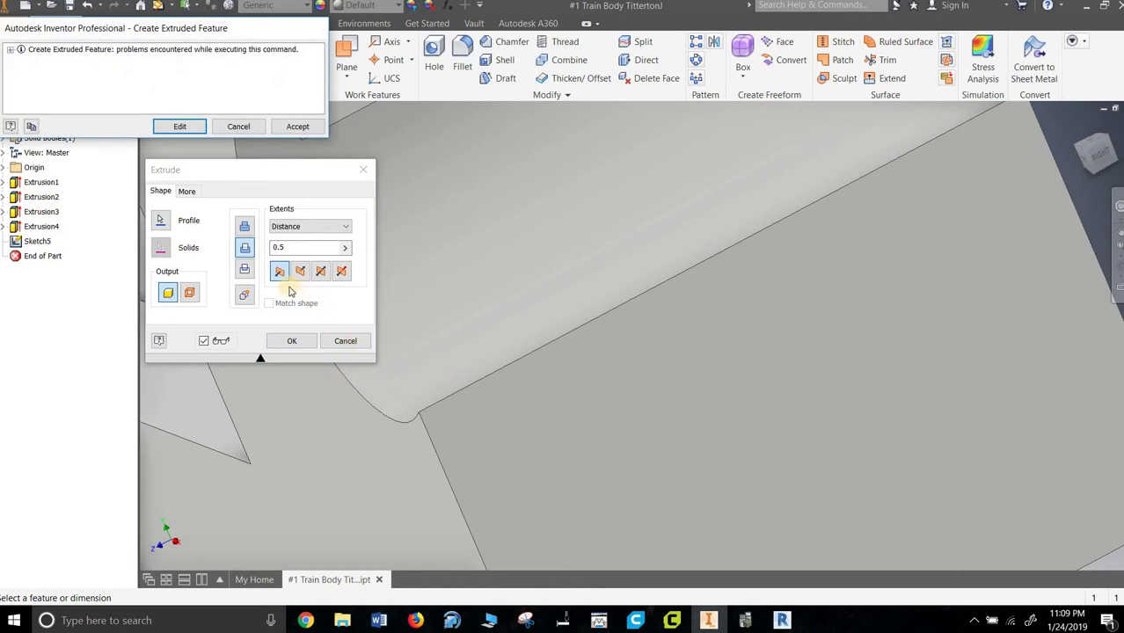
click(239, 128)
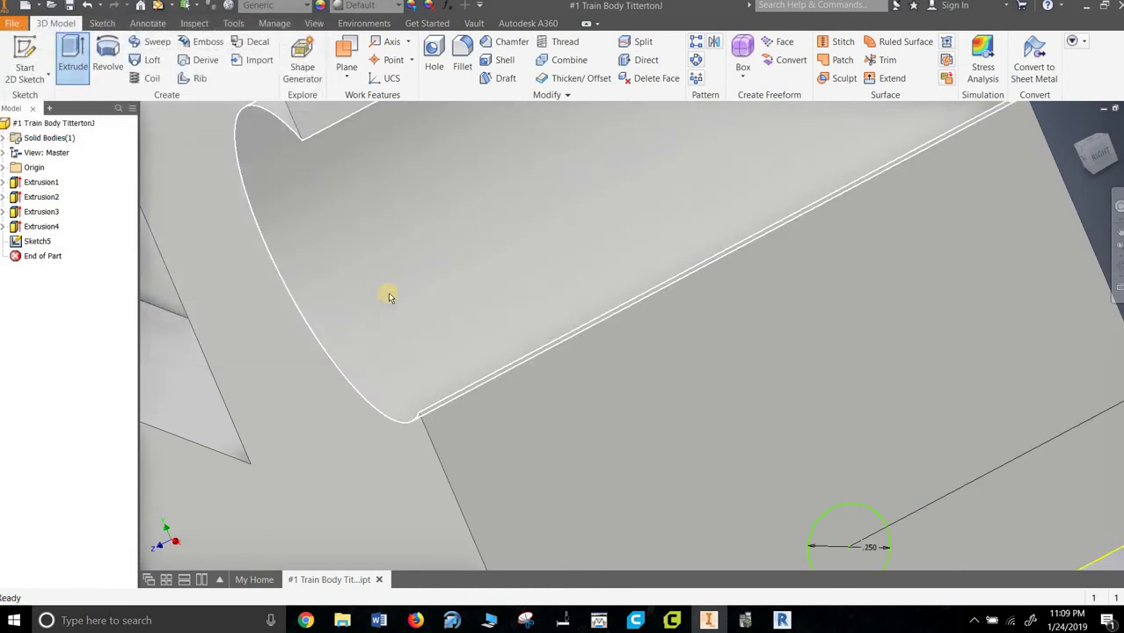
Extrude the 0.25 in circle as a cut 0.5 in deep into the rear face, using the reversed direction
shift+middle_drag(630, 361, 618, 424)
click(73, 54)
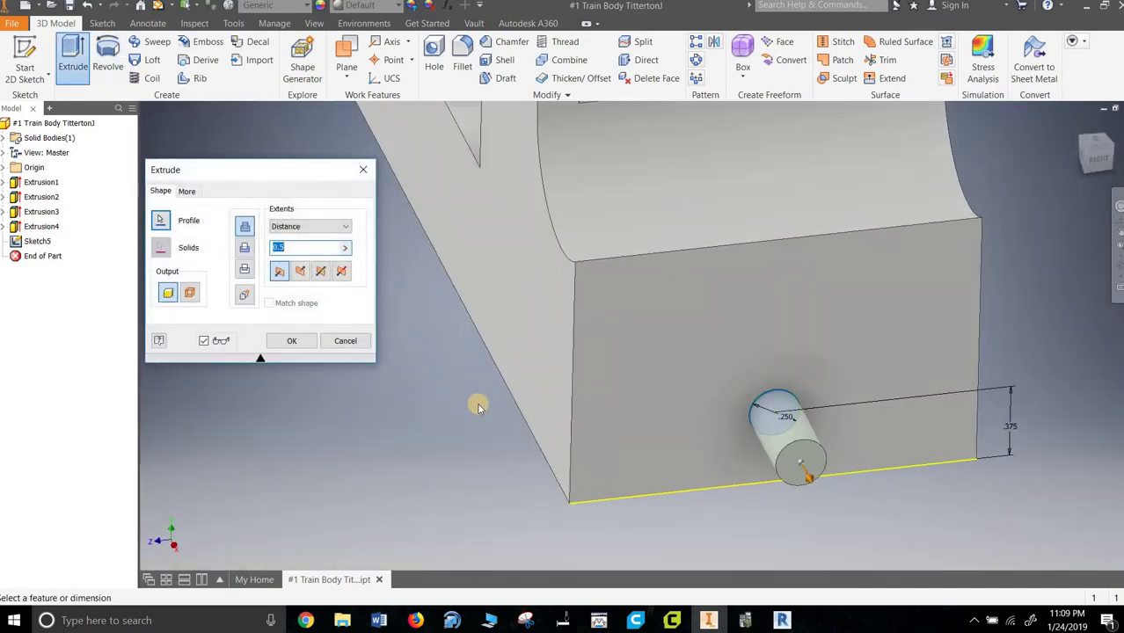
click(245, 248)
click(300, 271)
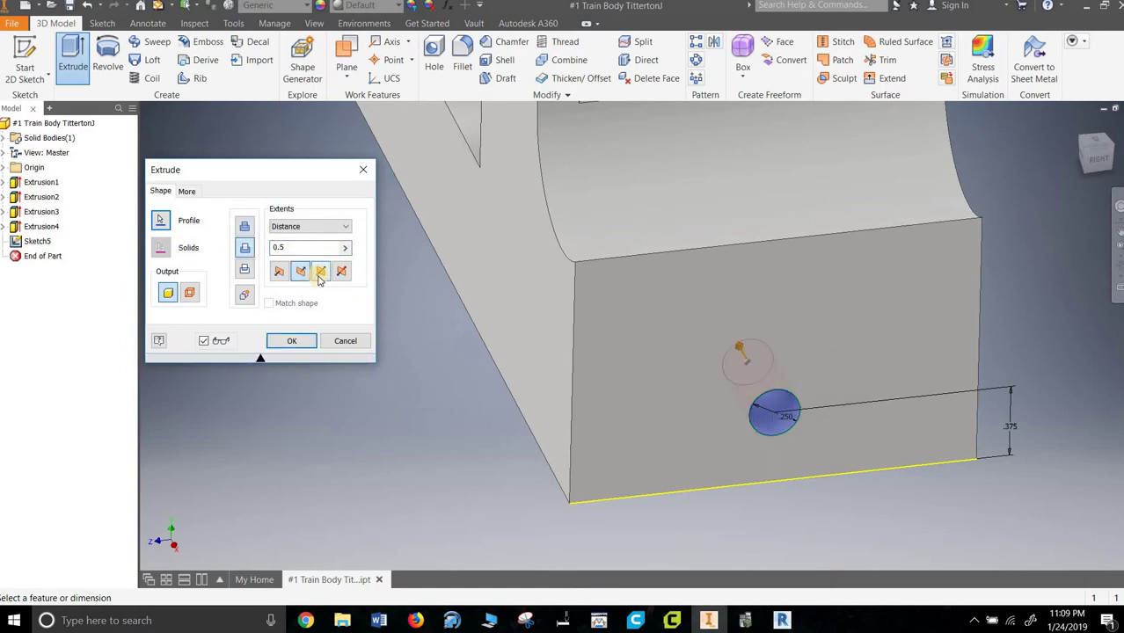
click(292, 342)
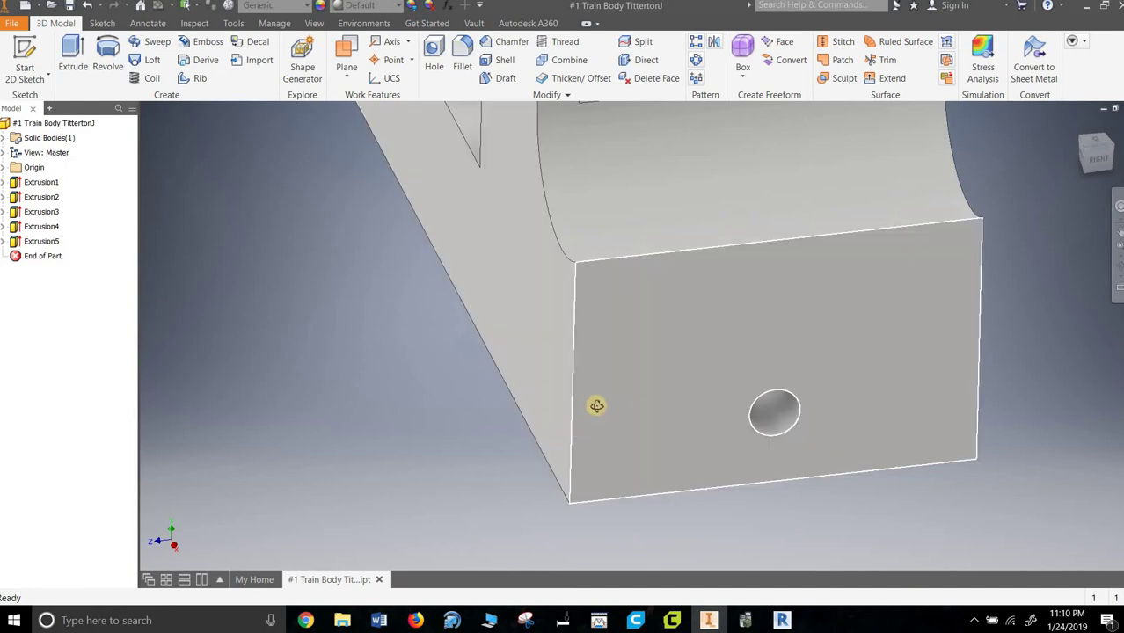
Turn the model to an isometric view showing the boiler end and set it as the home view with Fit to View
shift+middle_drag(592, 399, 774, 380)
click(1070, 123)
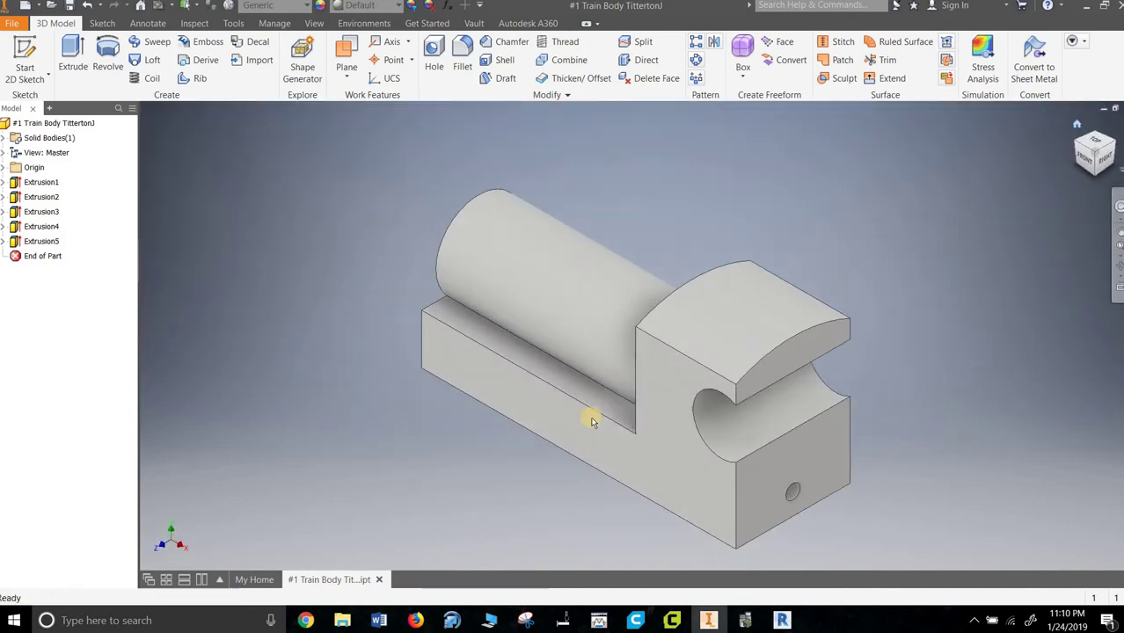
drag(1070, 146, 1050, 165)
right_click(1067, 140)
mouse_move(1065, 229)
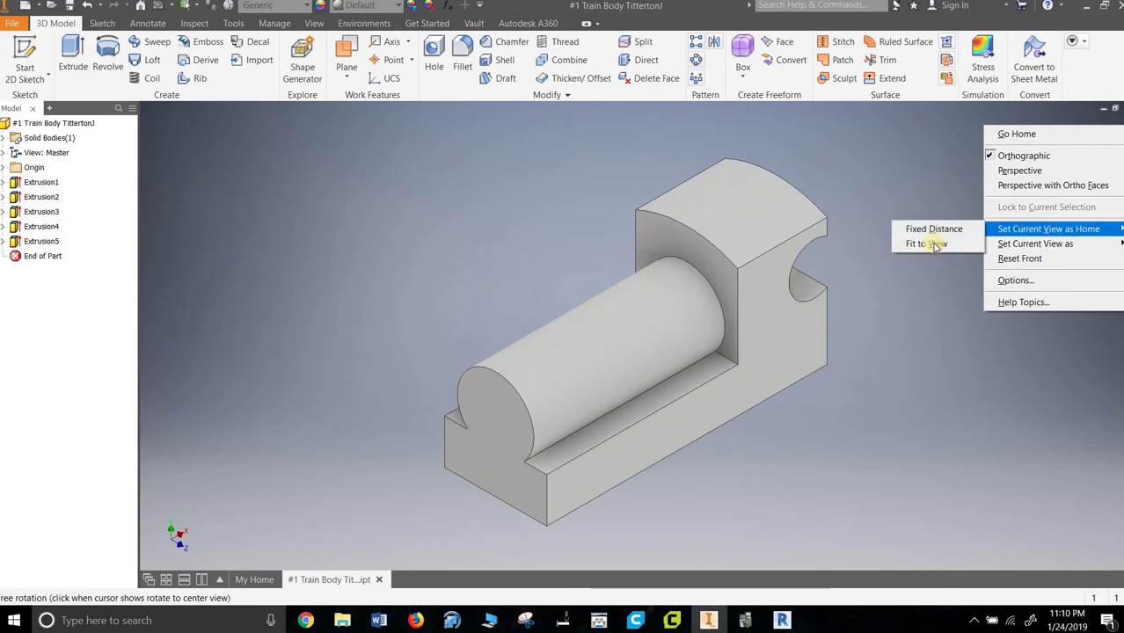
click(935, 245)
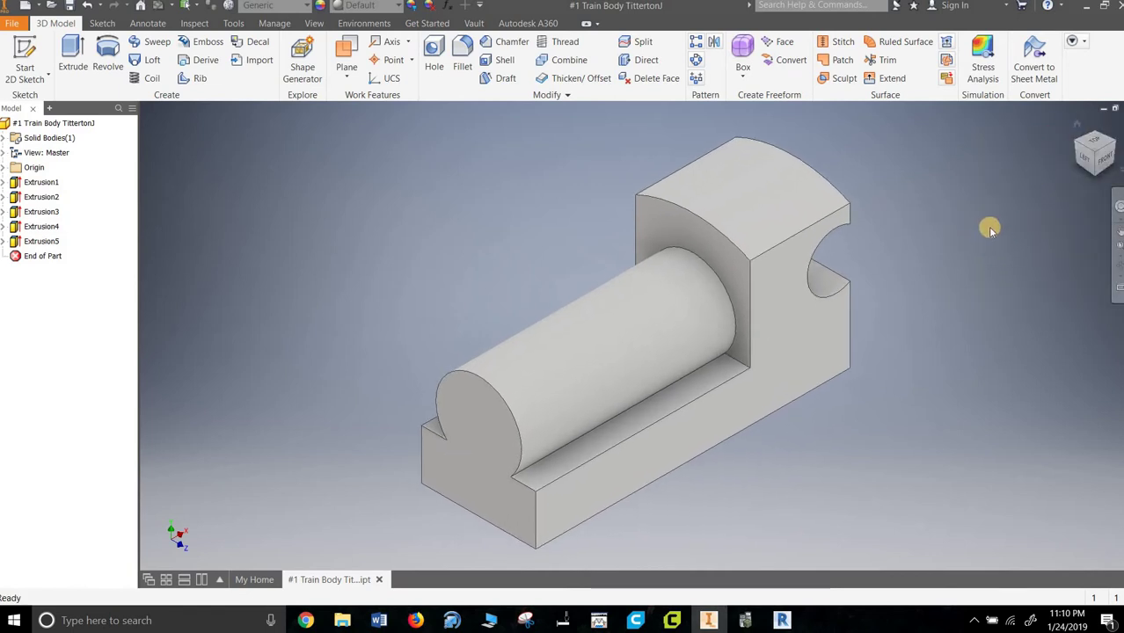
Start a sketch on the boiler-end face and draw a 0.125 in circle centred above the midpoint of the bottom edge
click(27, 48)
click(467, 481)
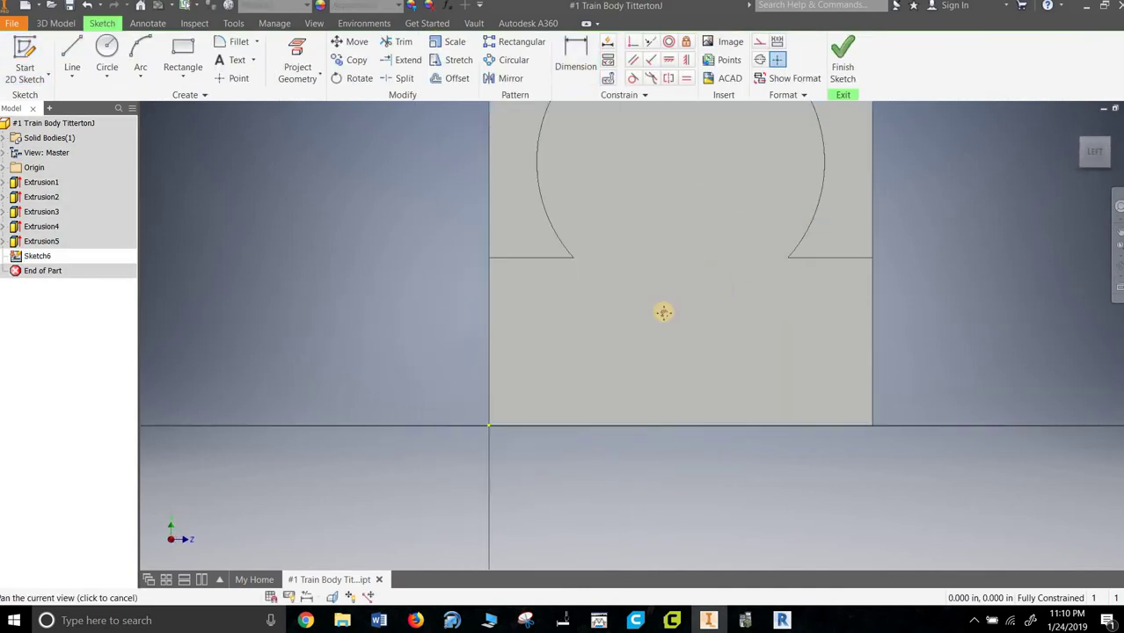
click(109, 51)
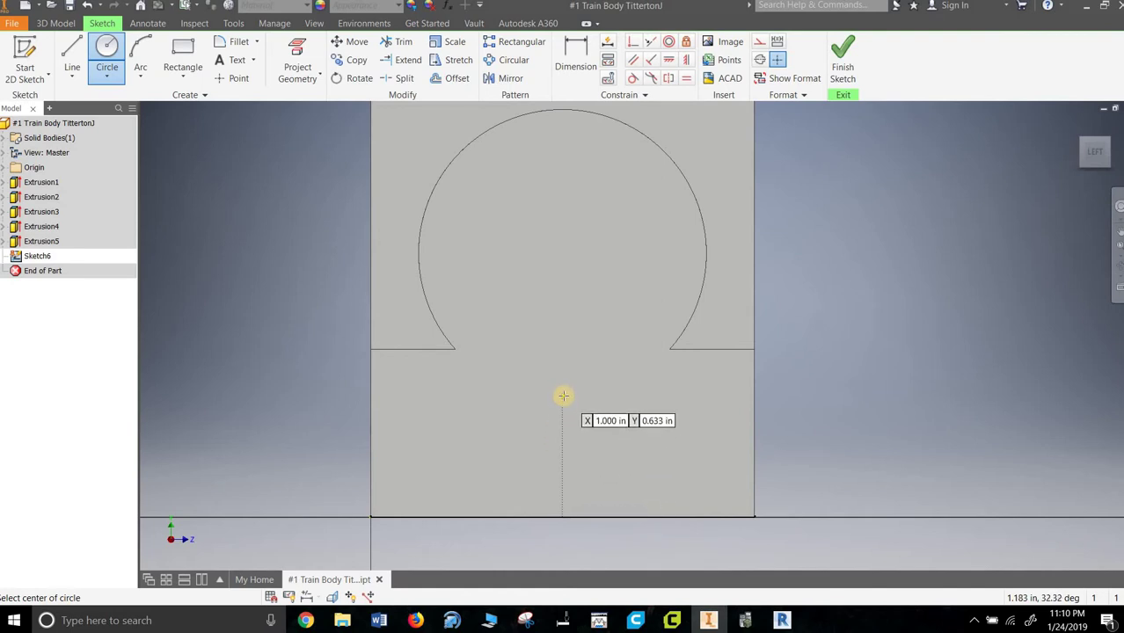
click(563, 396)
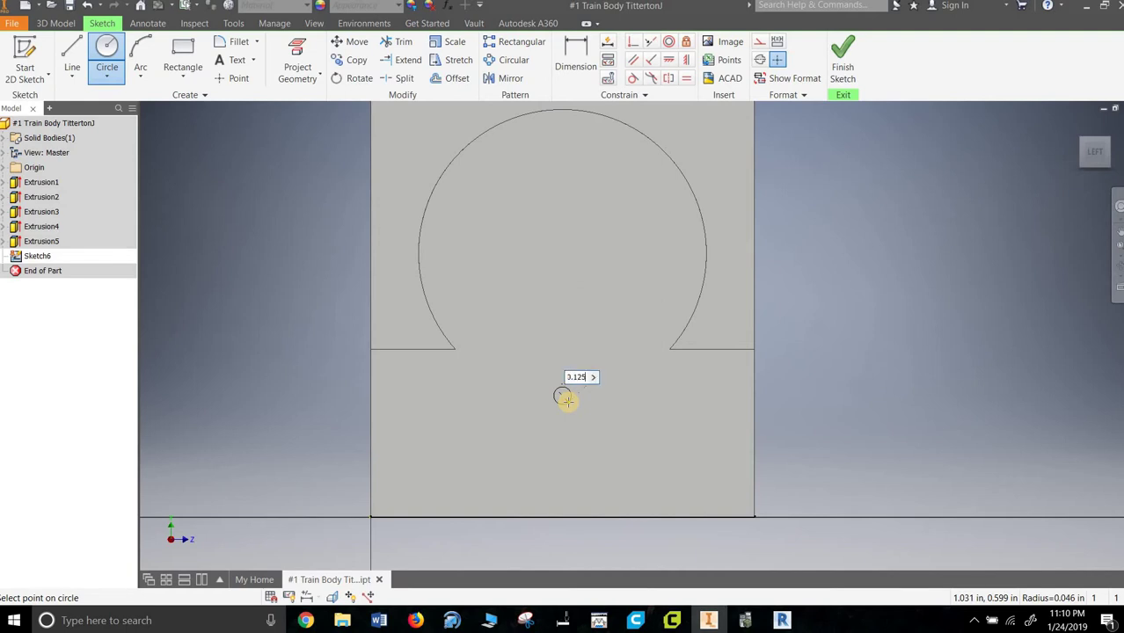
key(Return)
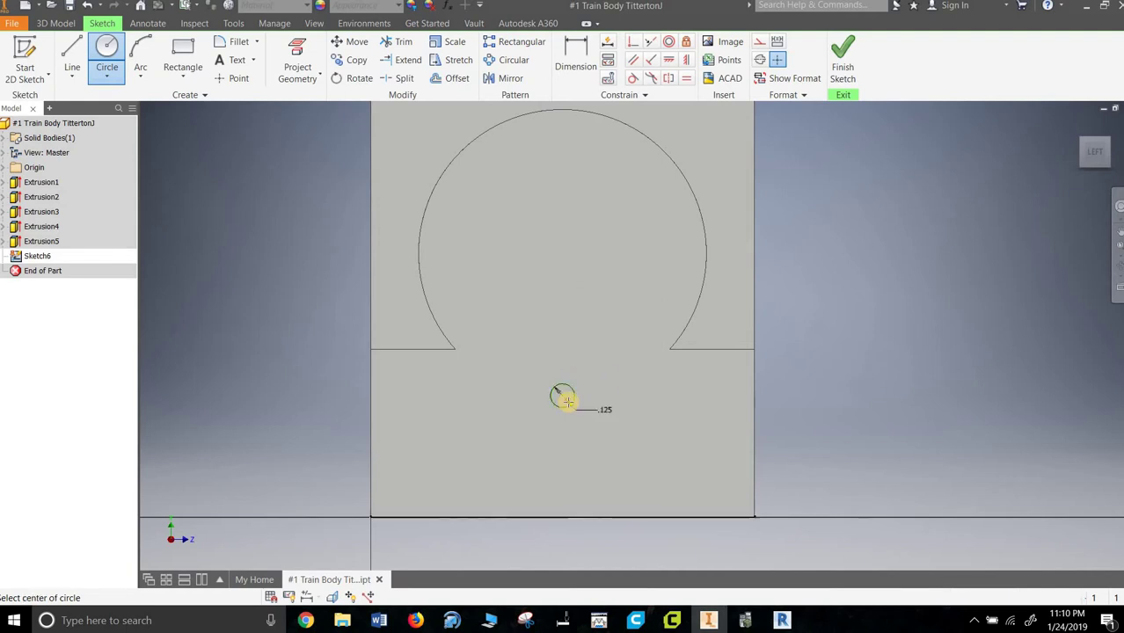
Dimension the middle circle's centre 0.625 in above the face's bottom edge
click(578, 55)
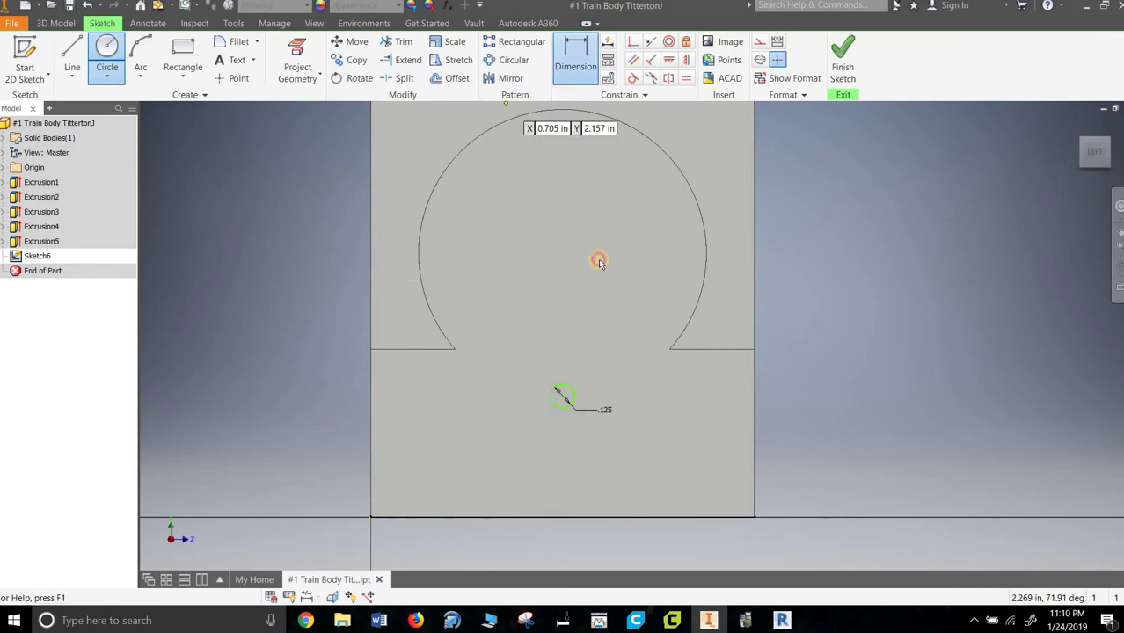
click(564, 398)
click(562, 518)
click(282, 447)
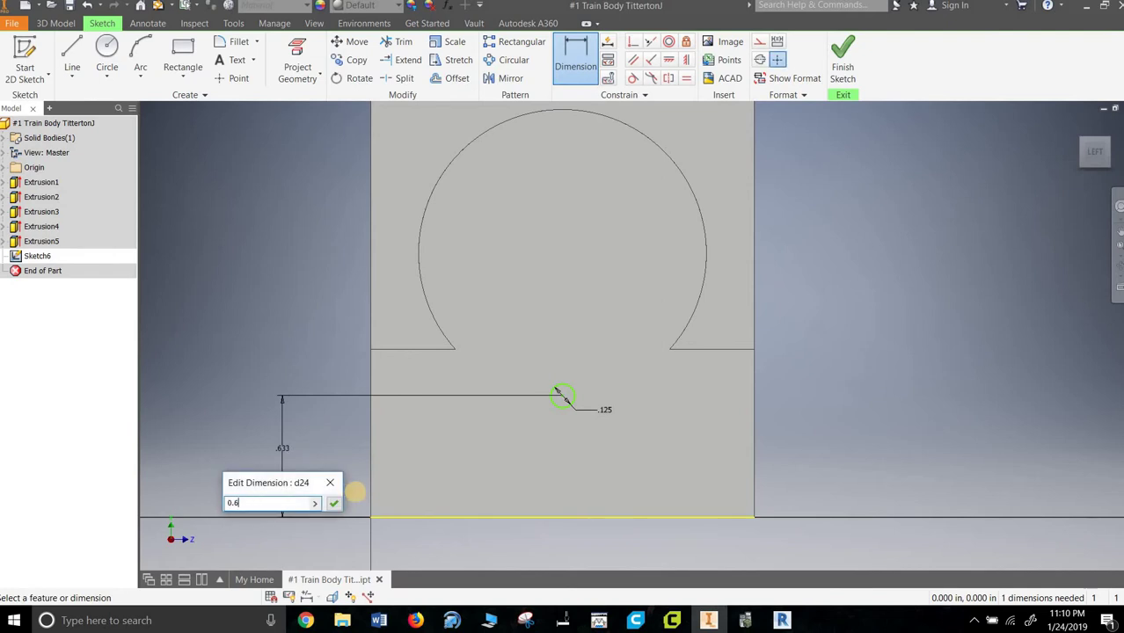
key(Return)
Draw two more 0.125 in circles level with each other, one near each lower corner of the end face
click(115, 65)
click(451, 474)
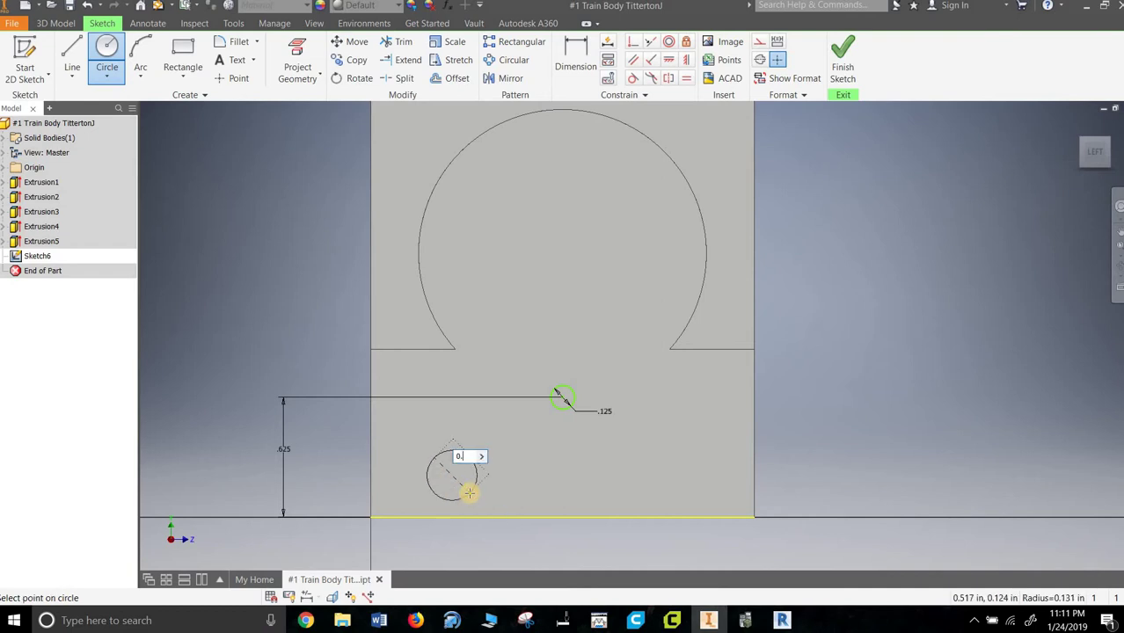
text(0.125)
key(Return)
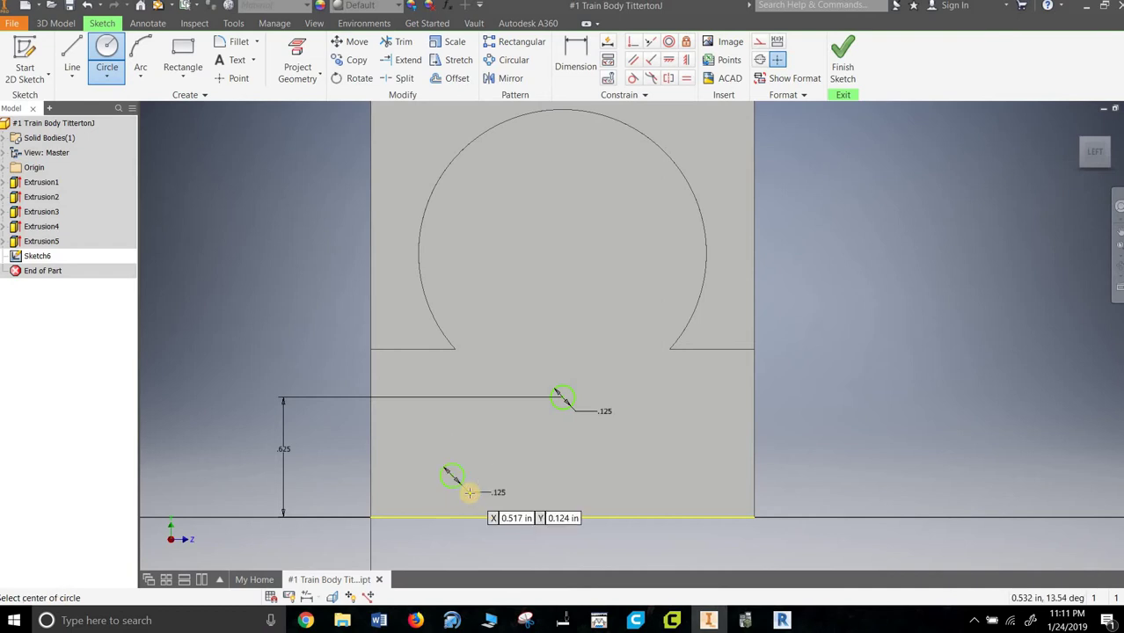
click(669, 475)
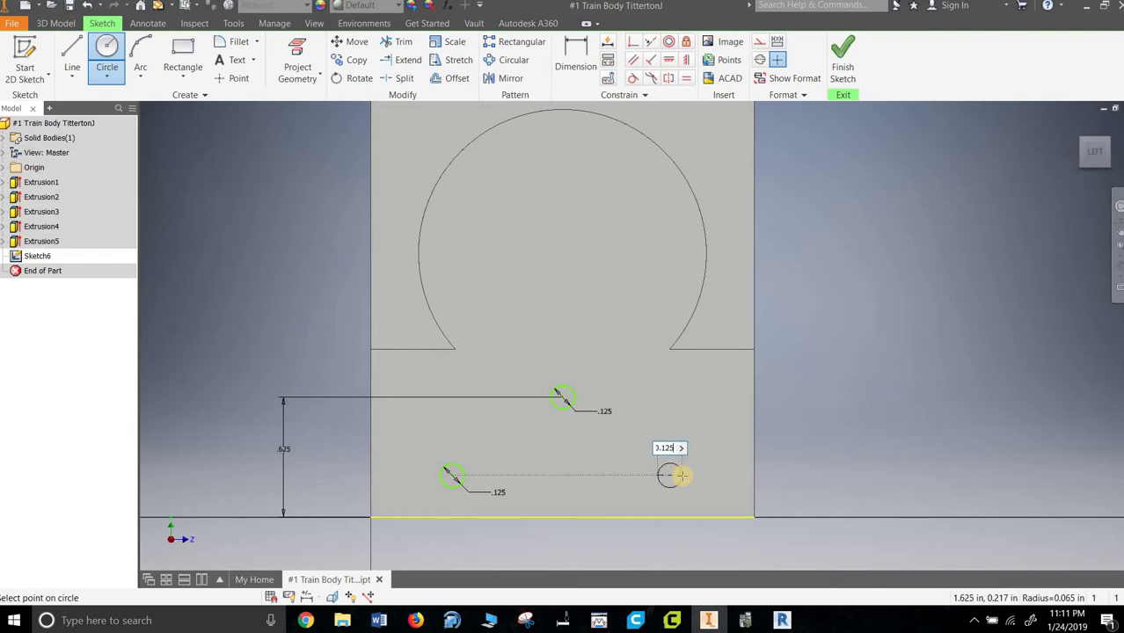
key(Return)
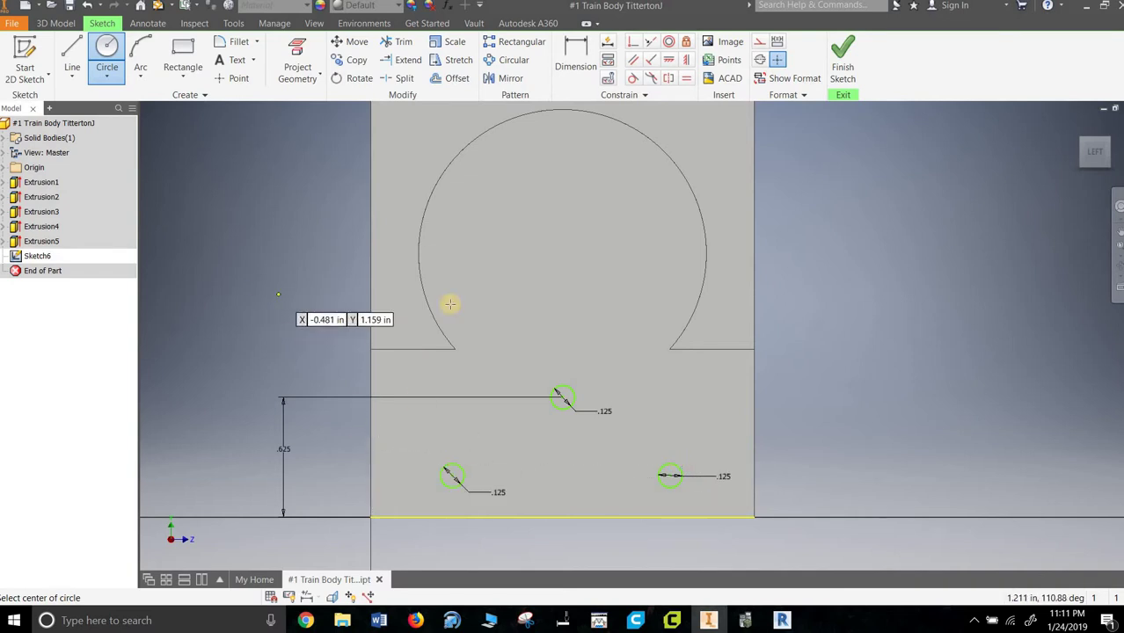
Dimension the two lower circles' centres 0.375 in and 1.625 in from the end face's left edge
key(d)
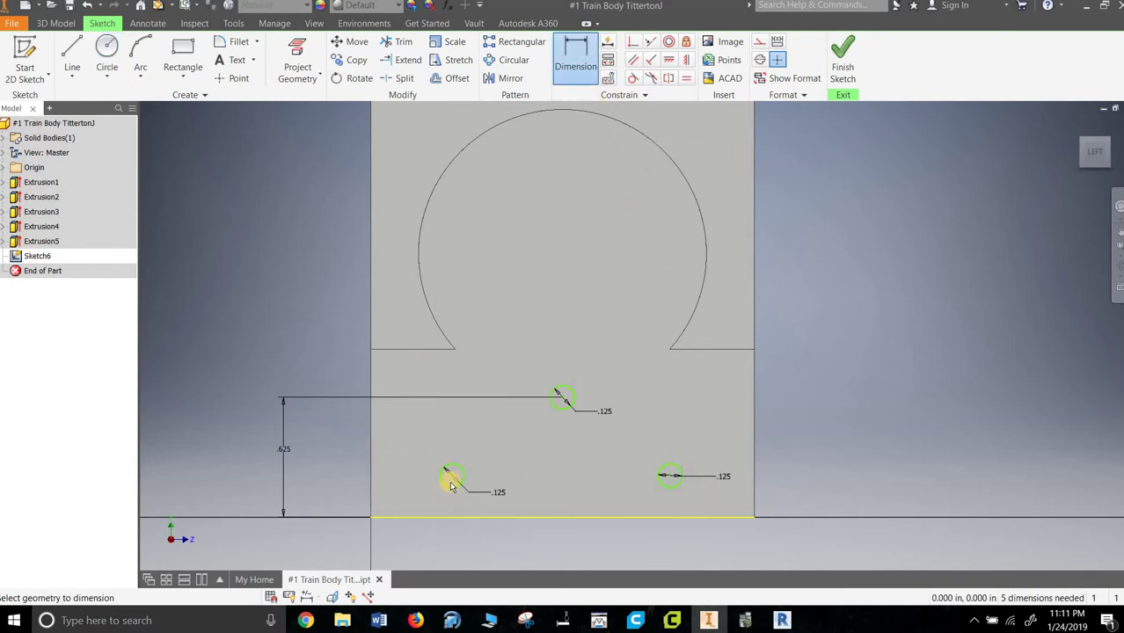
click(370, 491)
click(325, 480)
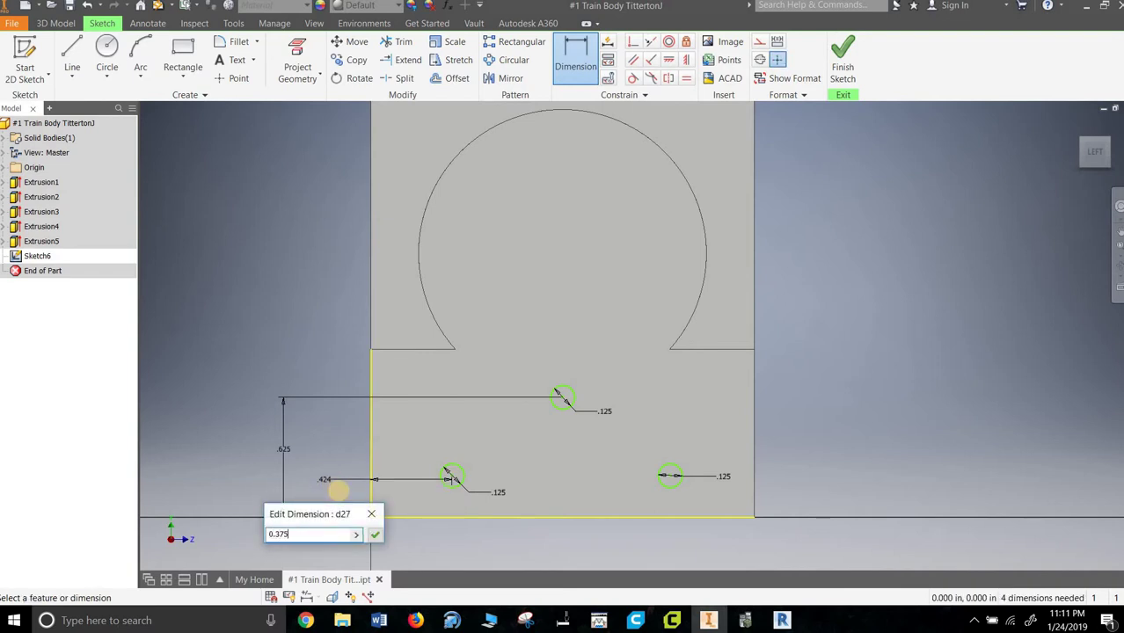
key(Return)
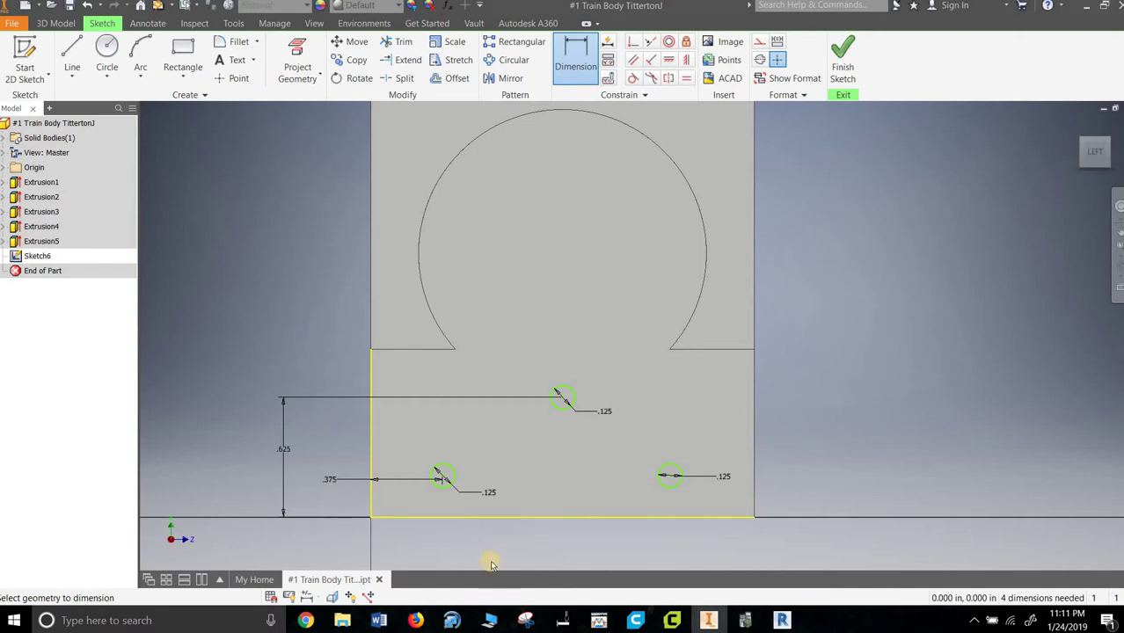
click(672, 476)
click(372, 475)
click(503, 555)
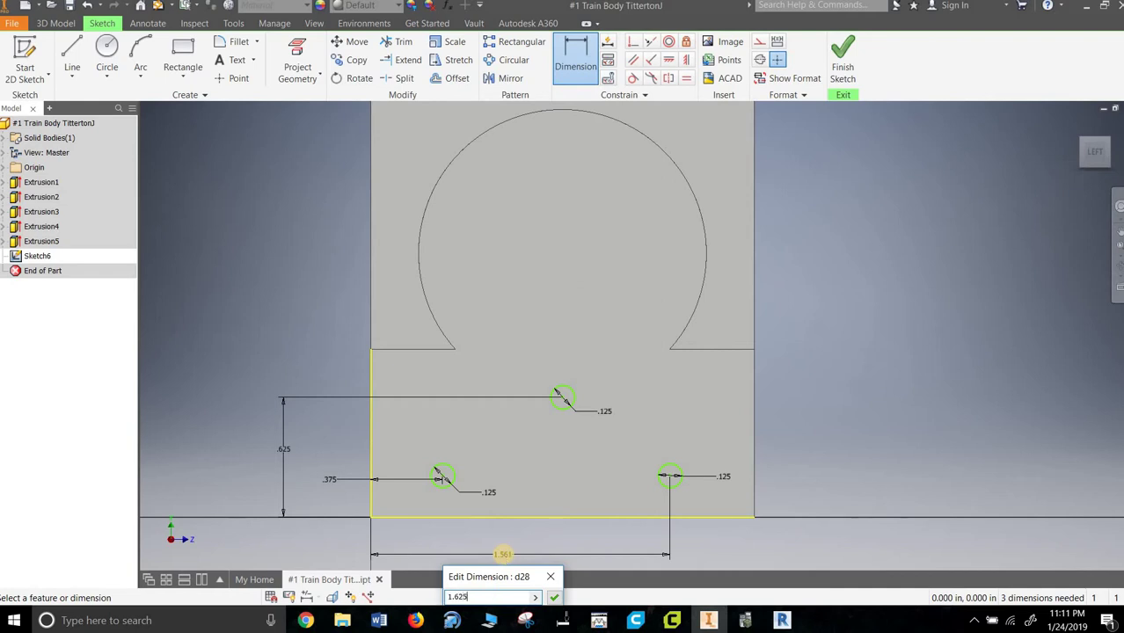
key(Return)
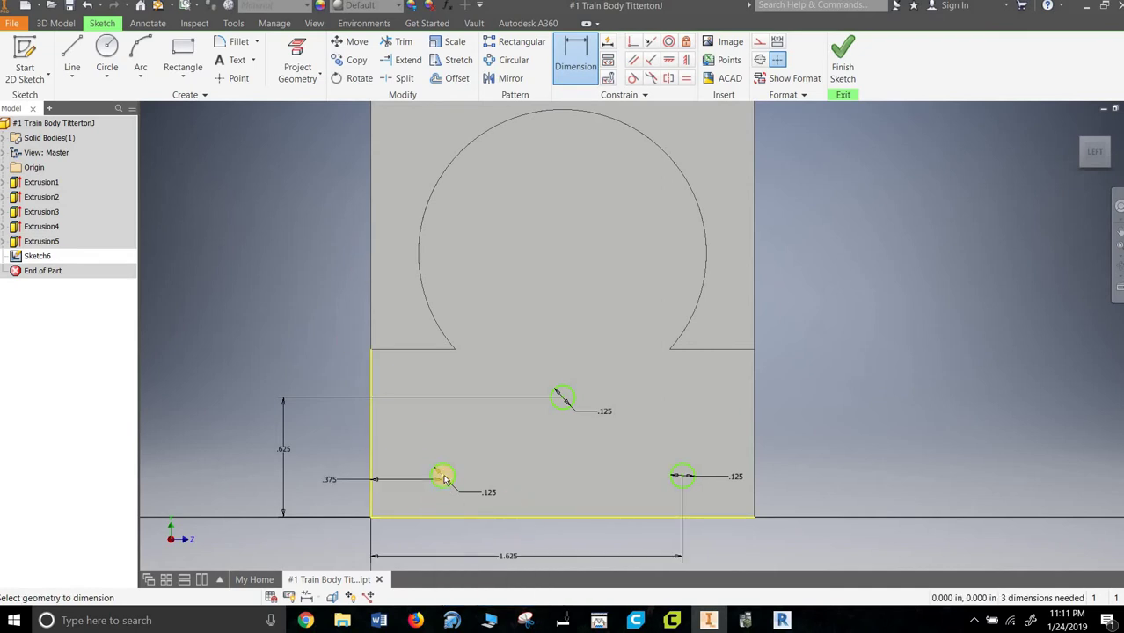
Dimension both lower circles' centres 0.125 in above the bottom edge and finish the sketch
click(435, 519)
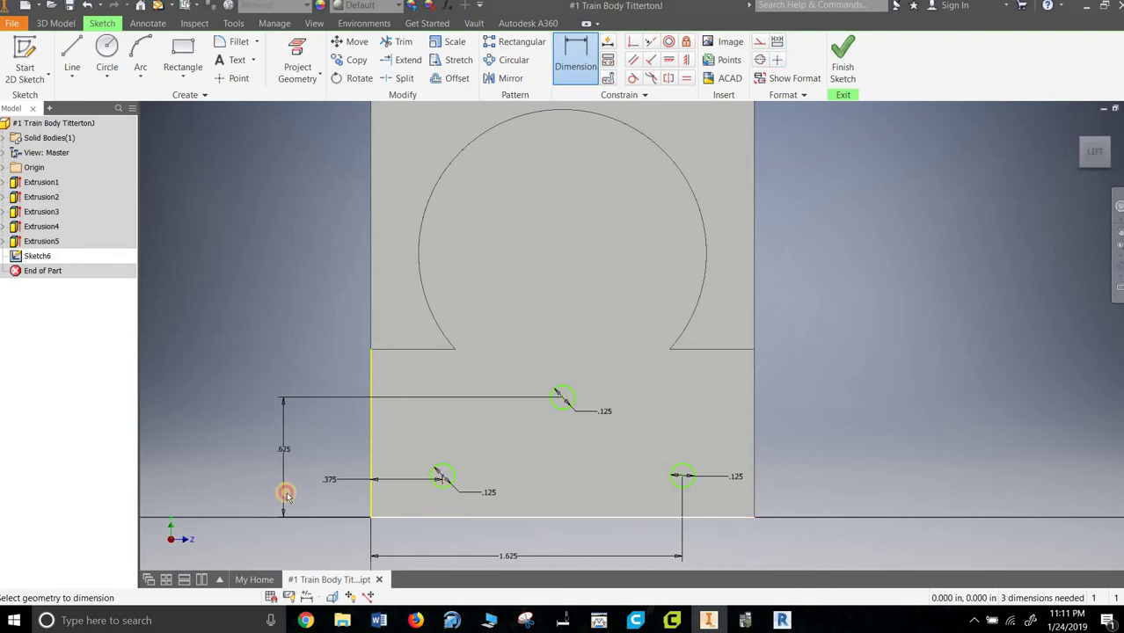
click(218, 490)
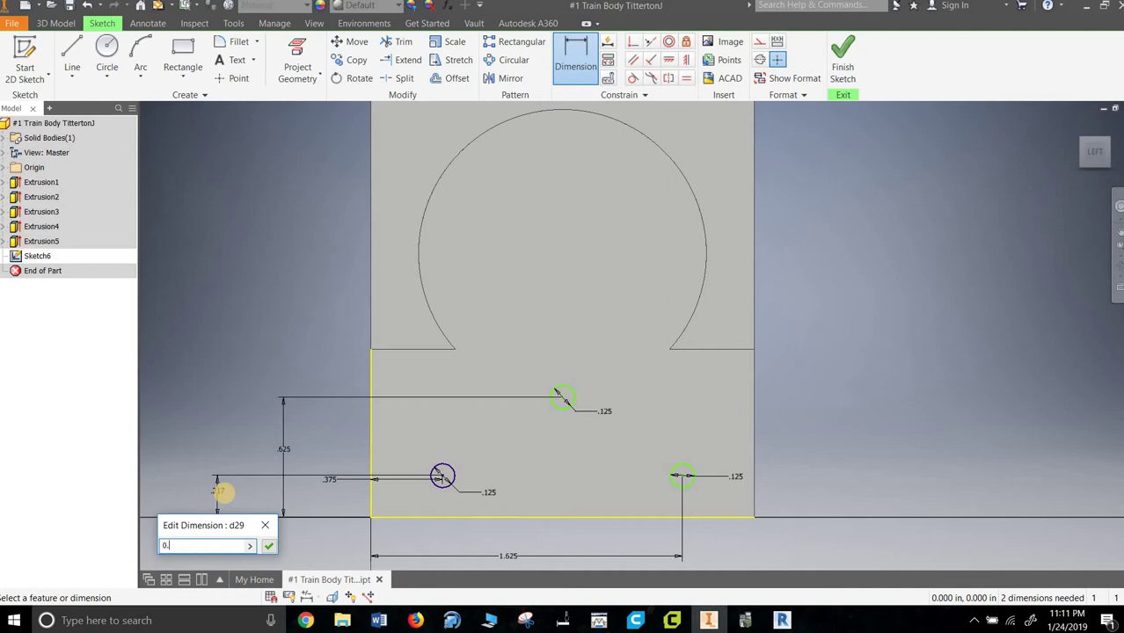
text(0.125)
key(Return)
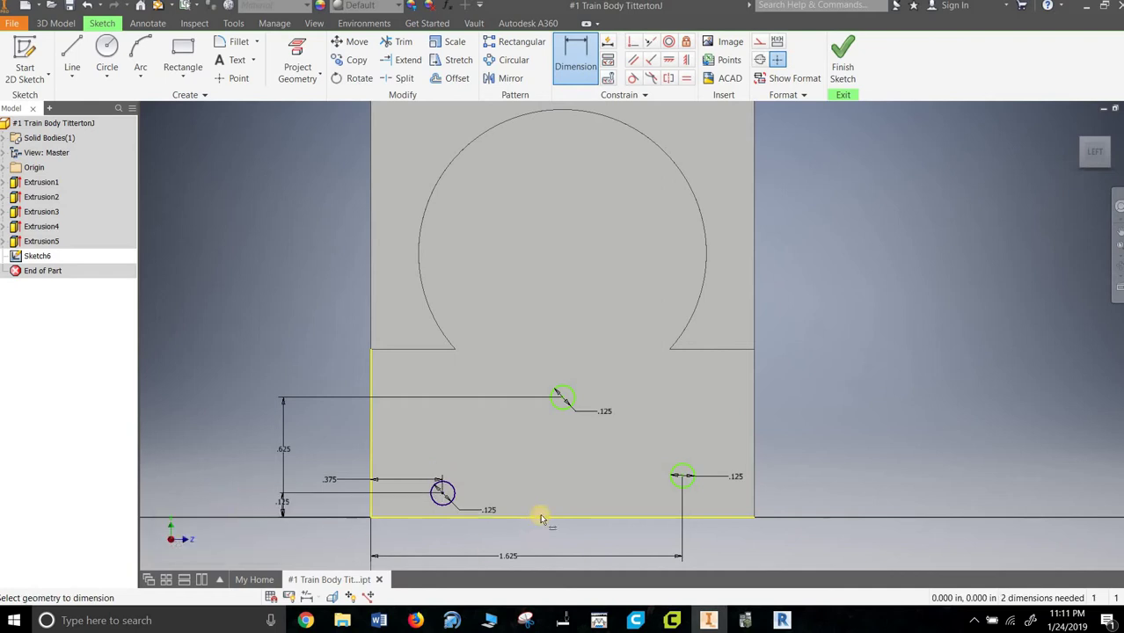
click(685, 478)
click(703, 516)
click(815, 495)
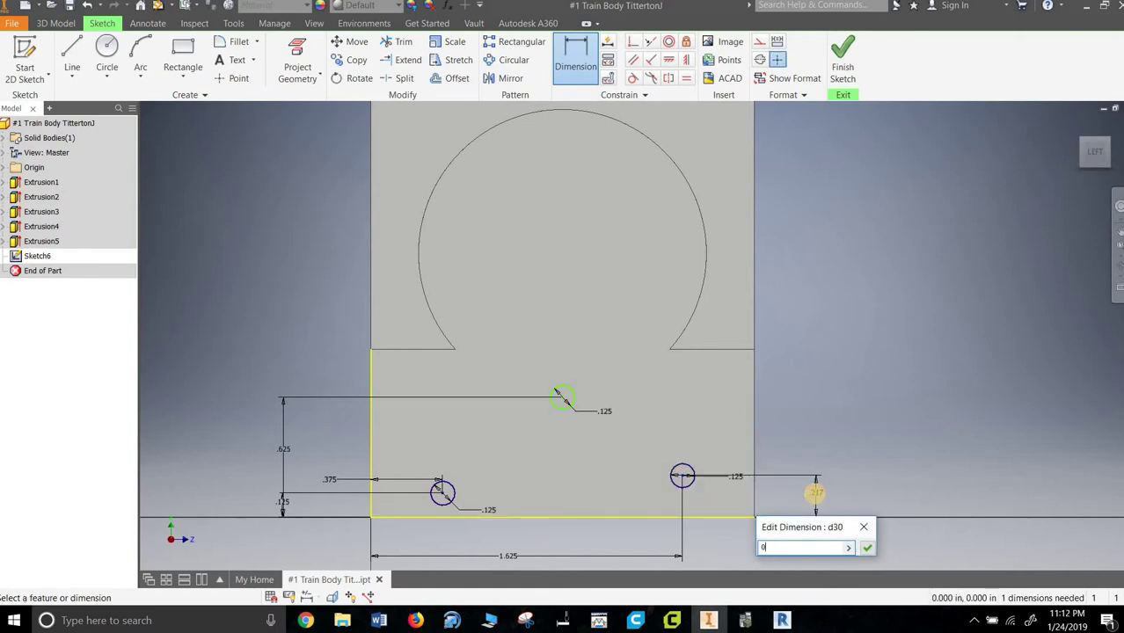
key(Return)
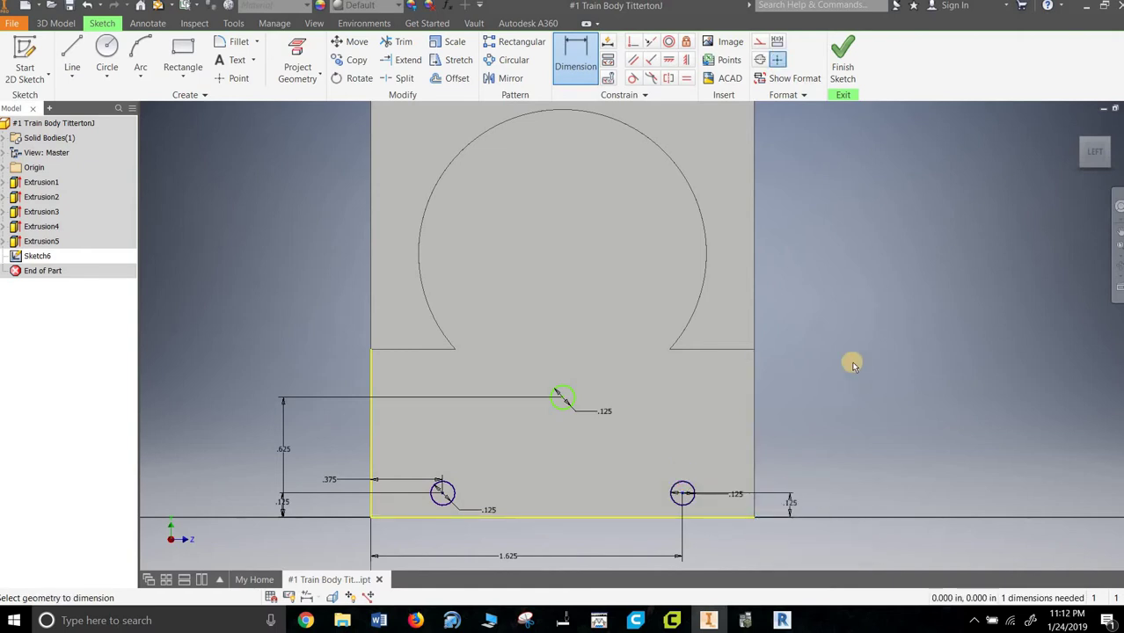
click(842, 57)
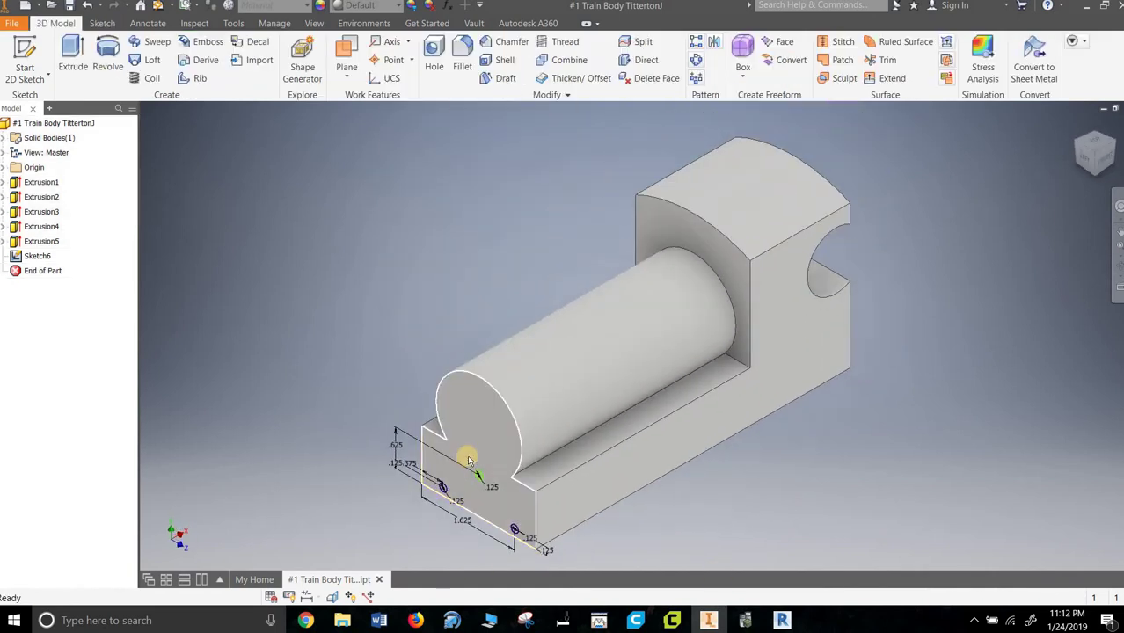
Try to extrude the three 0.125 in circles as a 0.125 in cut in the default direction, outward from the end face
click(73, 54)
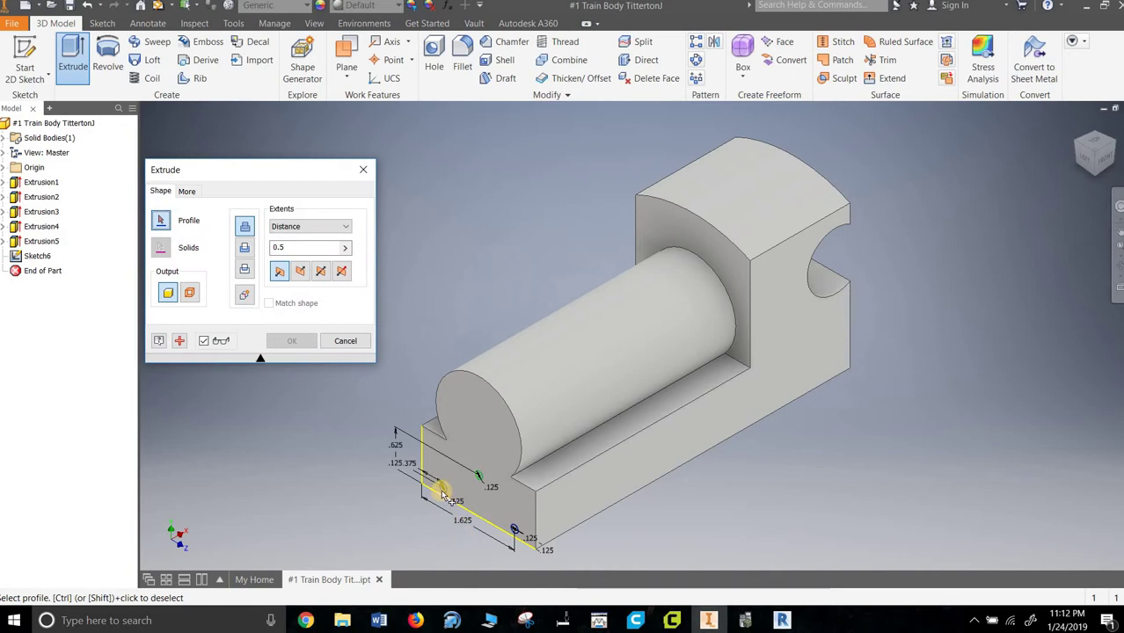
scroll(445, 490, down, 2)
scroll(446, 497, up, 5)
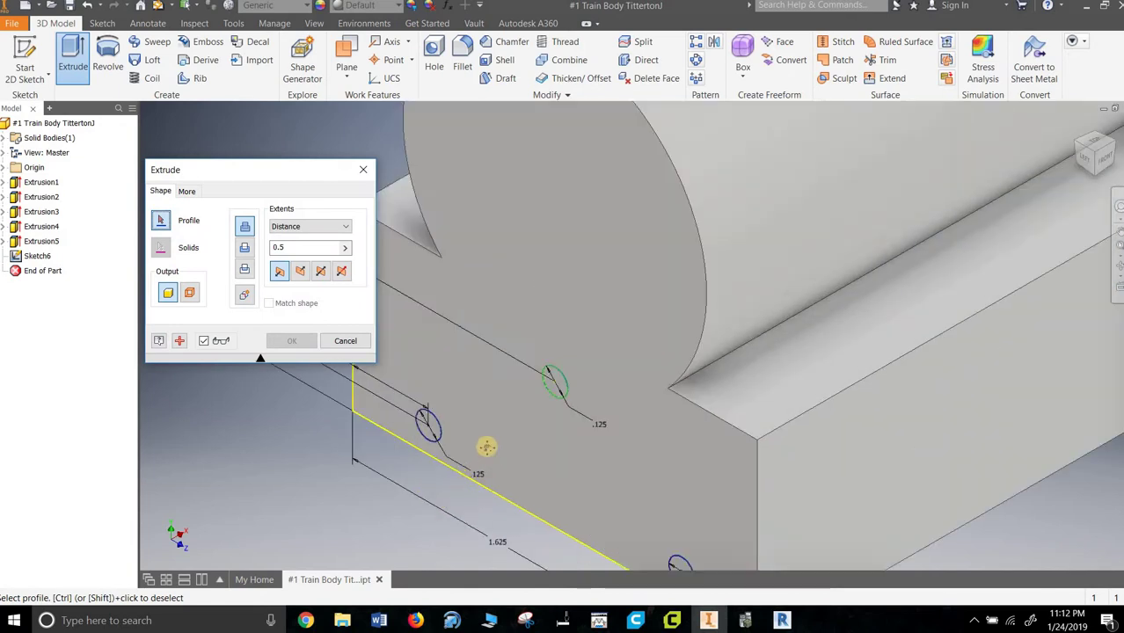
middle_drag(492, 432, 479, 363)
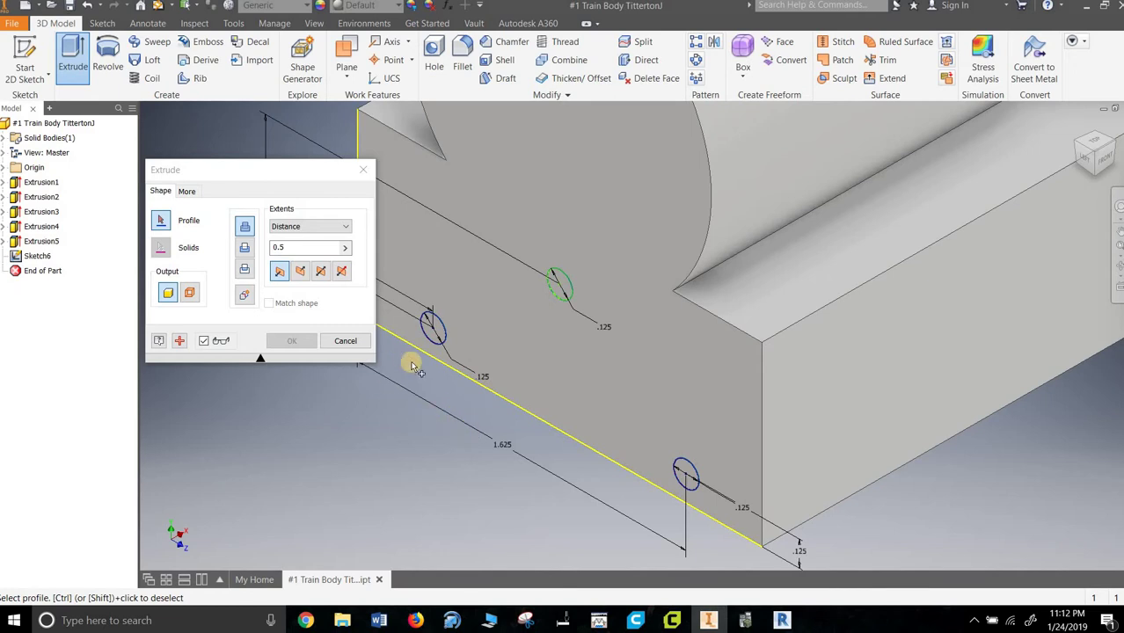
click(431, 328)
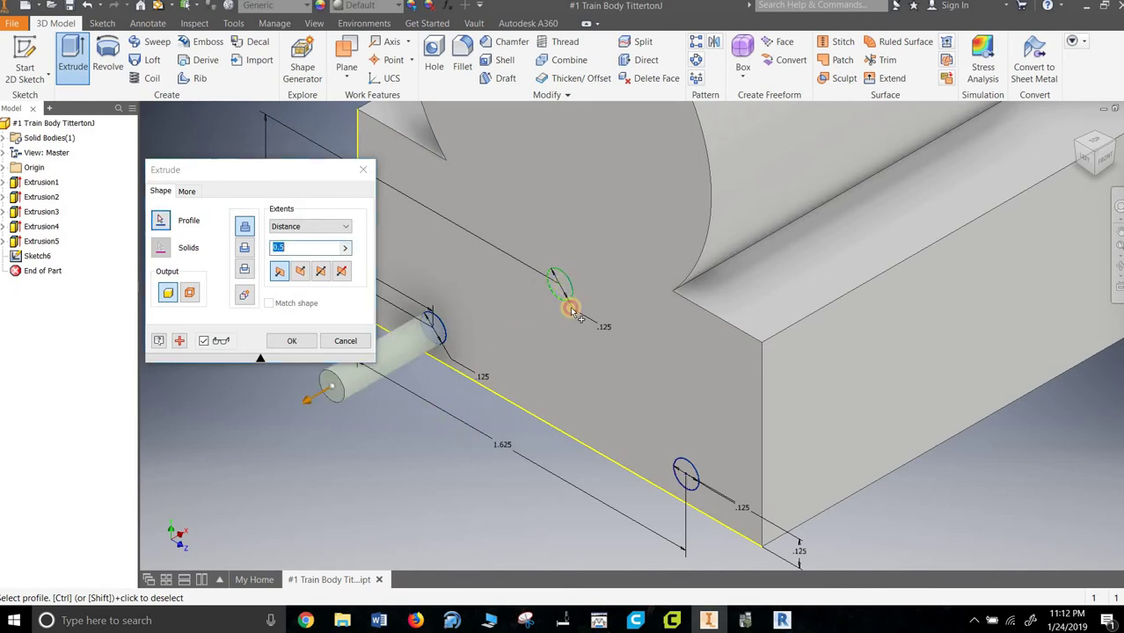
click(687, 472)
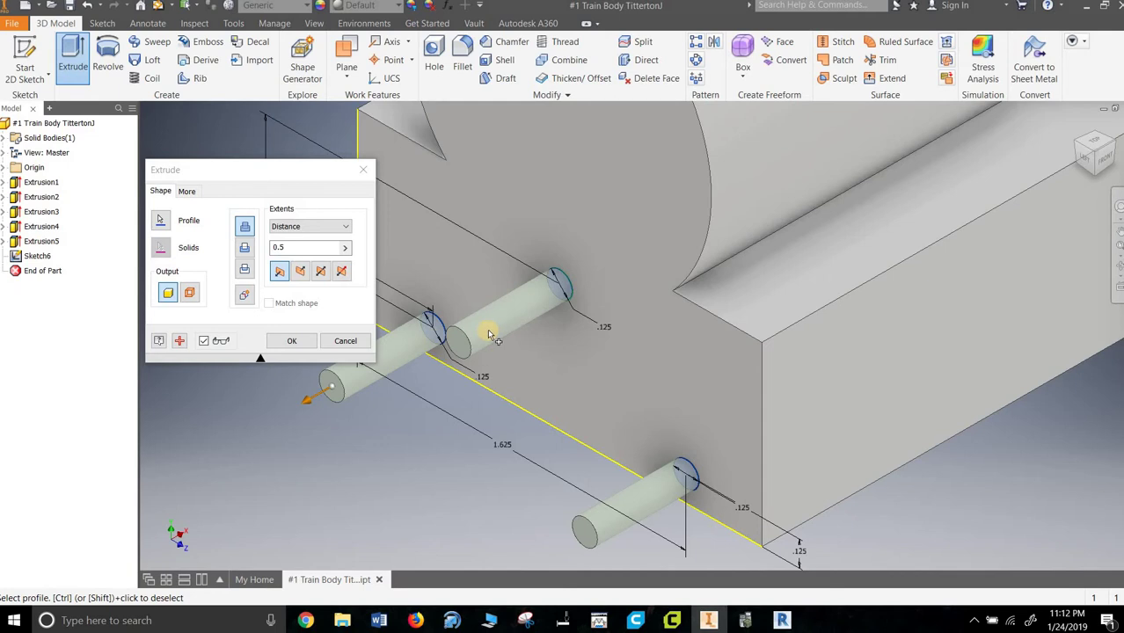
click(300, 250)
text(.125)
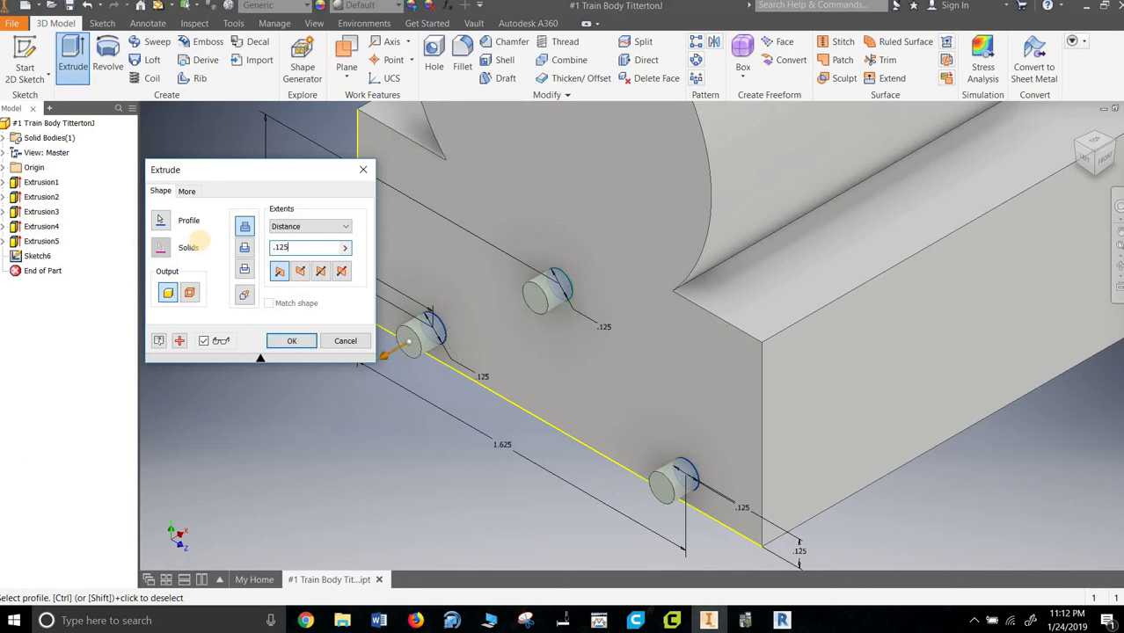
click(245, 249)
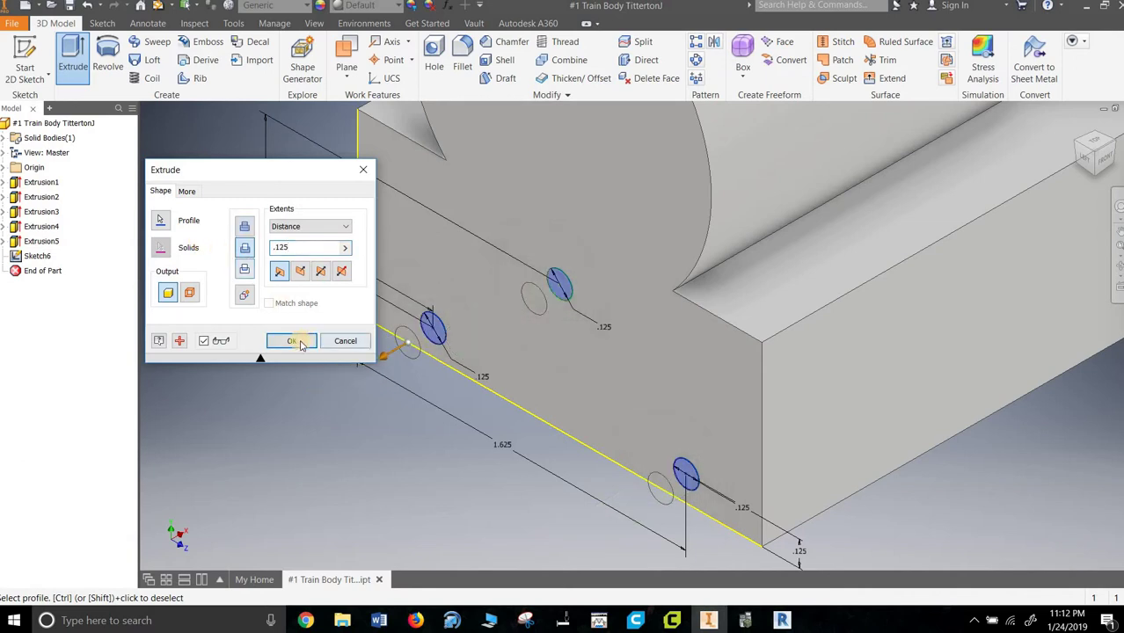
click(308, 345)
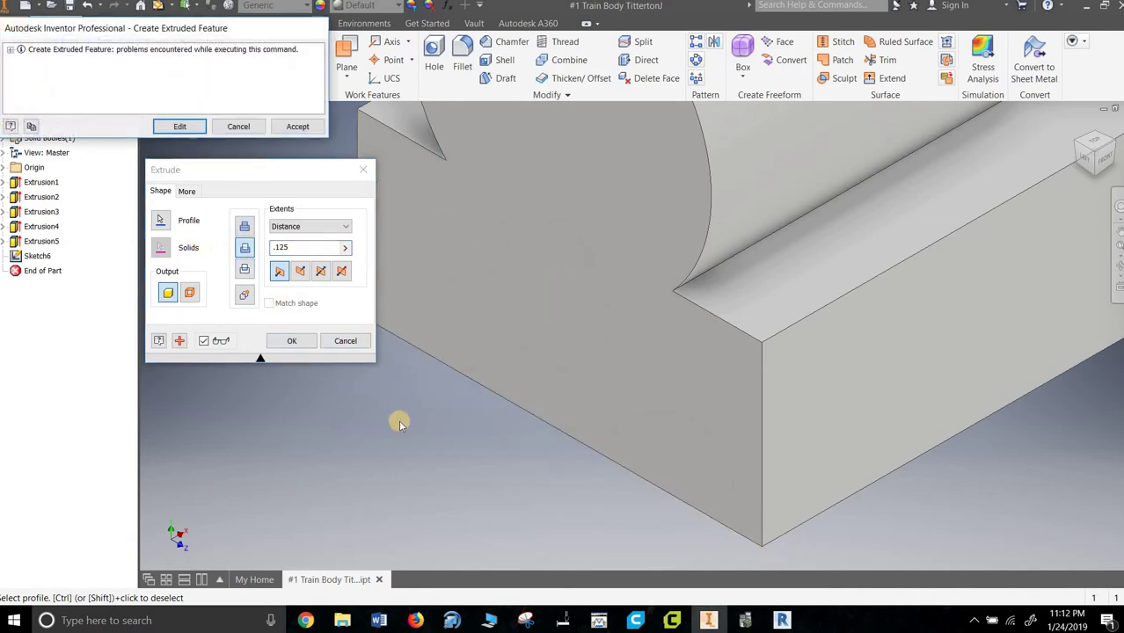
click(238, 126)
Extrude the three circles as a cut 0.125 in deep into the boiler-end face and return to the home view
mouse_move(453, 349)
shift+middle_down()
mouse_move(512, 335)
mouse_move(351, 243)
shift+middle_up()
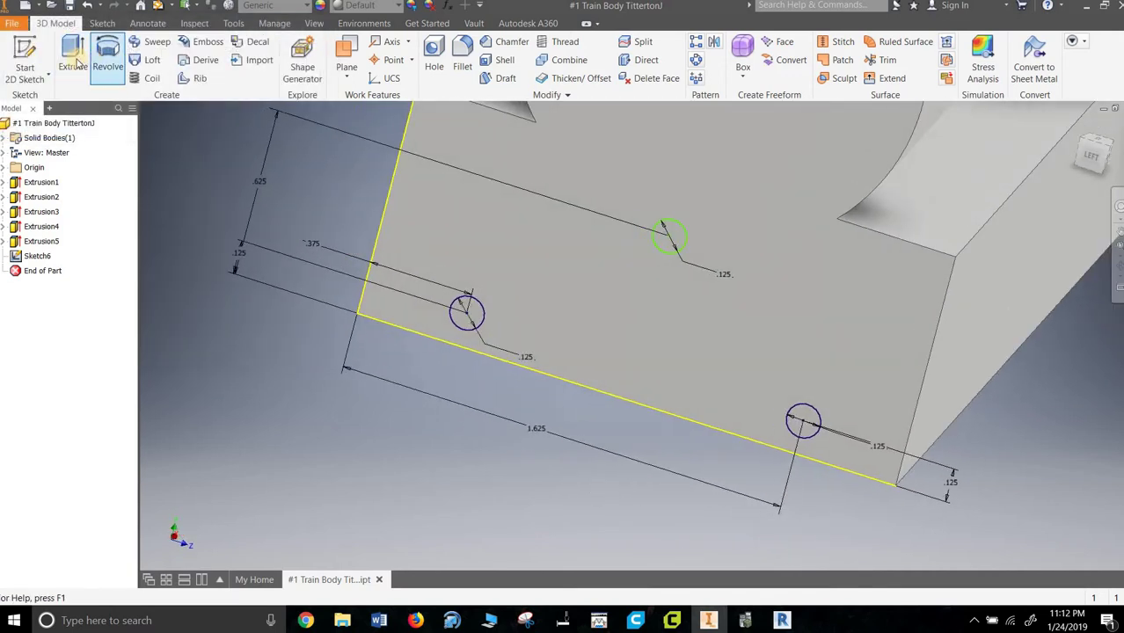
click(75, 51)
click(246, 248)
click(467, 309)
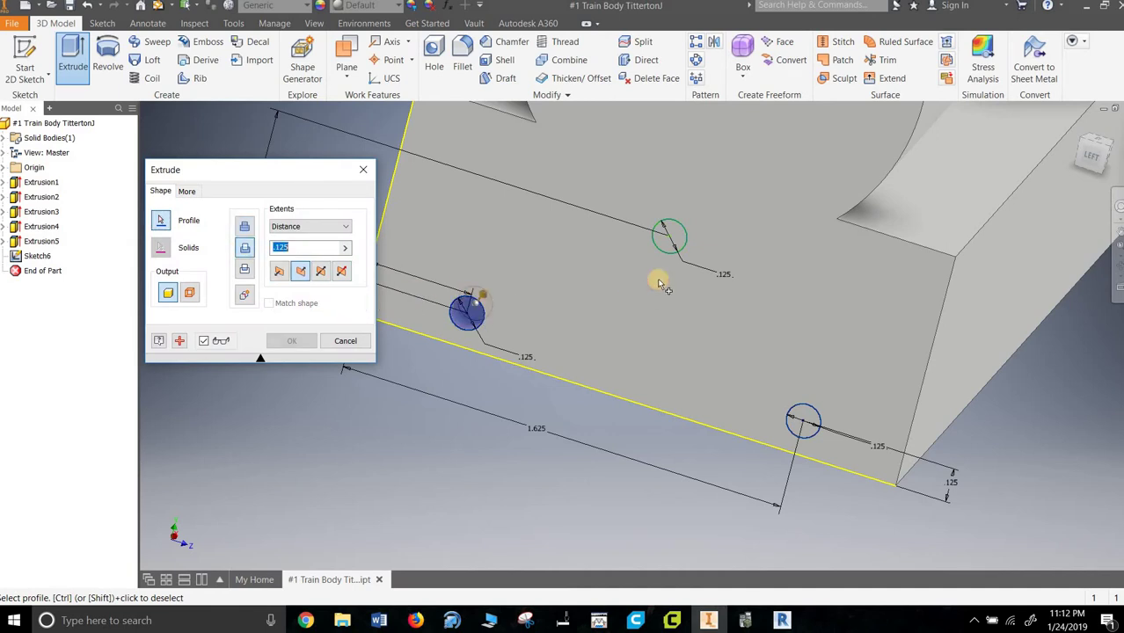
click(669, 236)
click(816, 435)
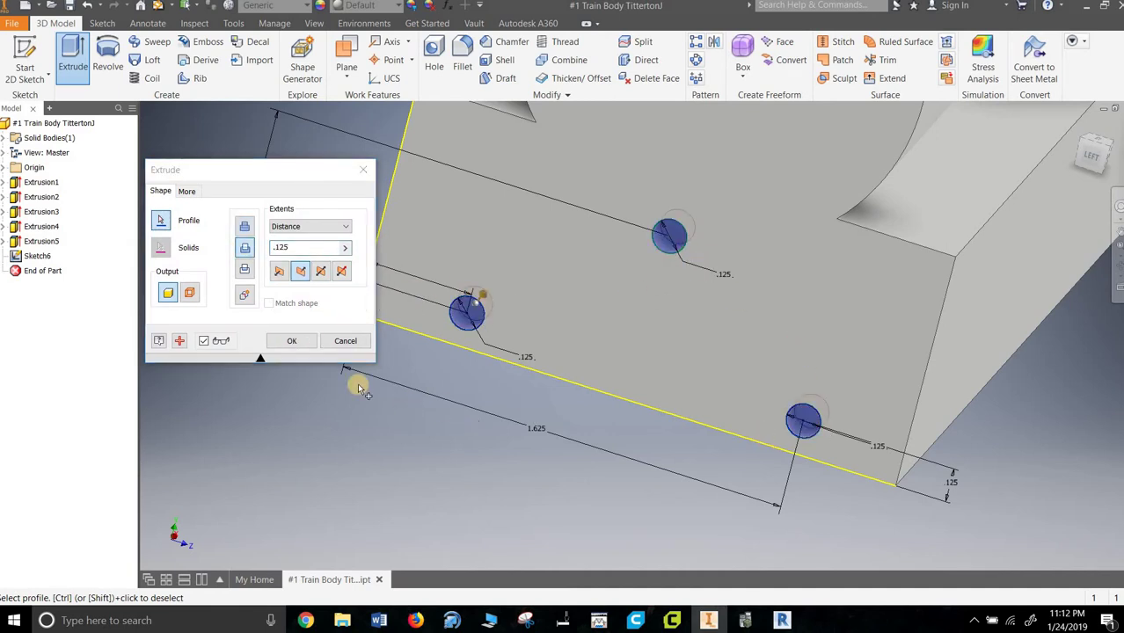
click(293, 341)
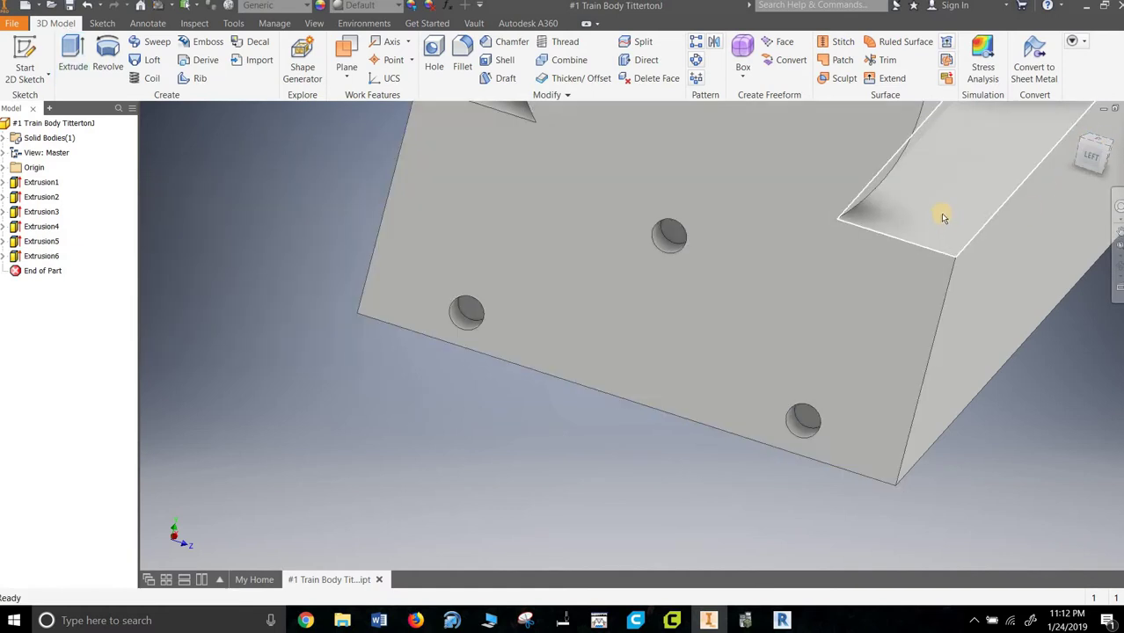
mouse_move(962, 236)
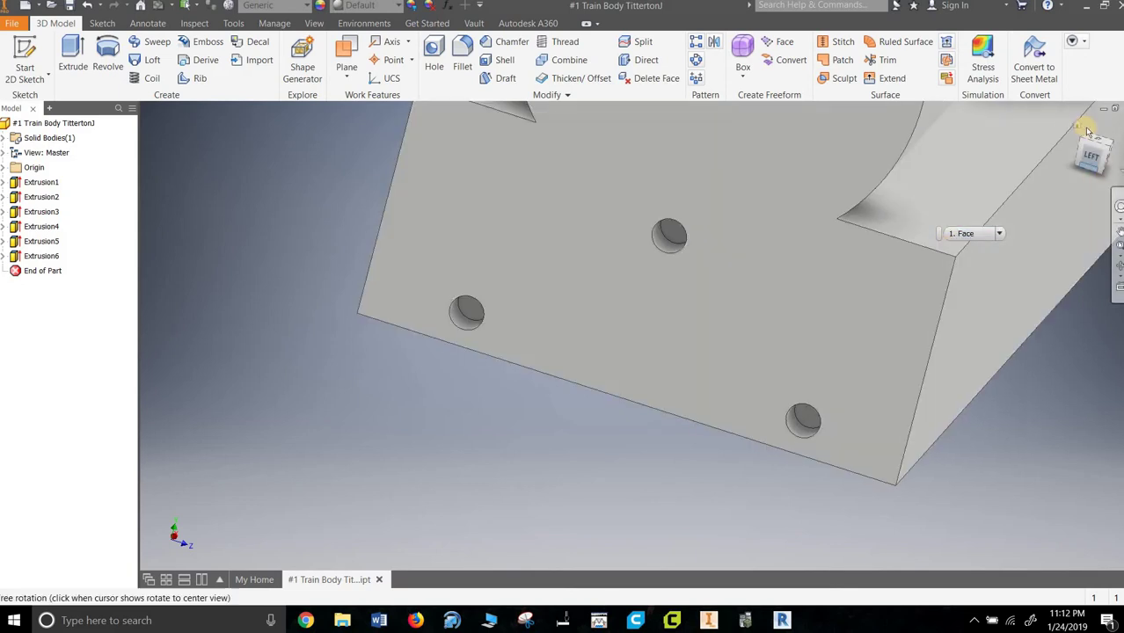
click(1075, 129)
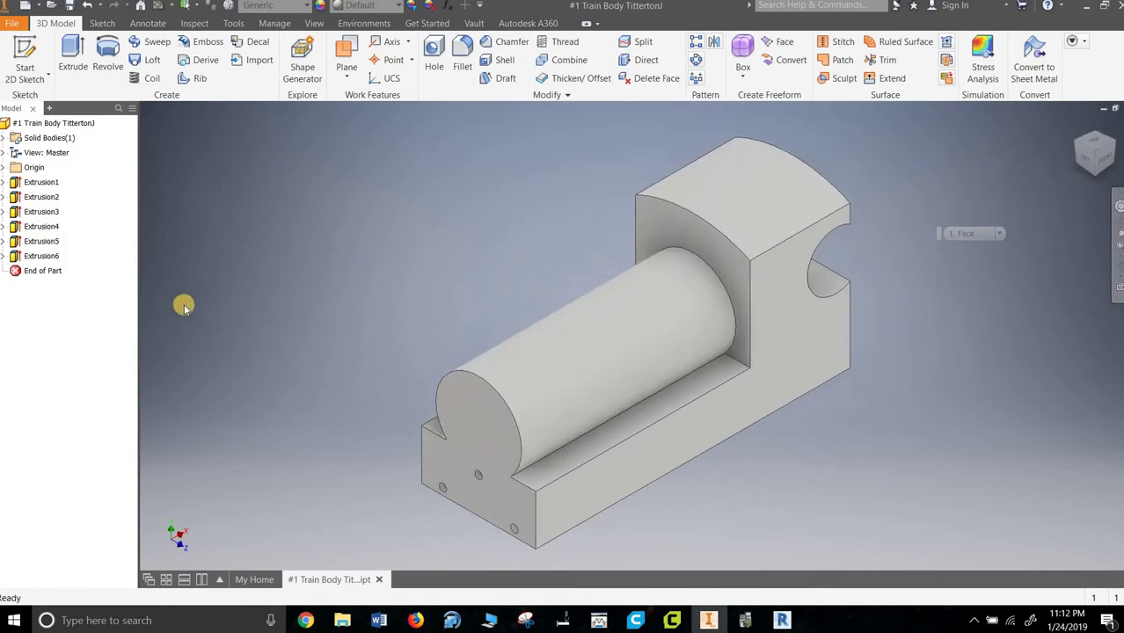
Expand the part's origin planes and make the XZ plane visible
click(4, 167)
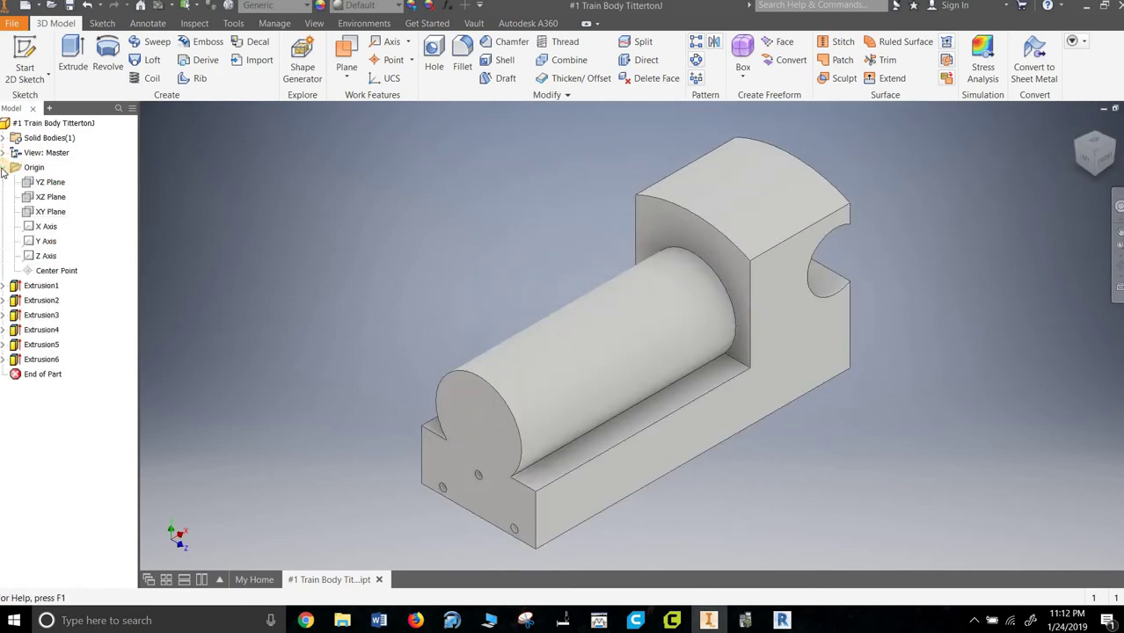
mouse_move(46, 184)
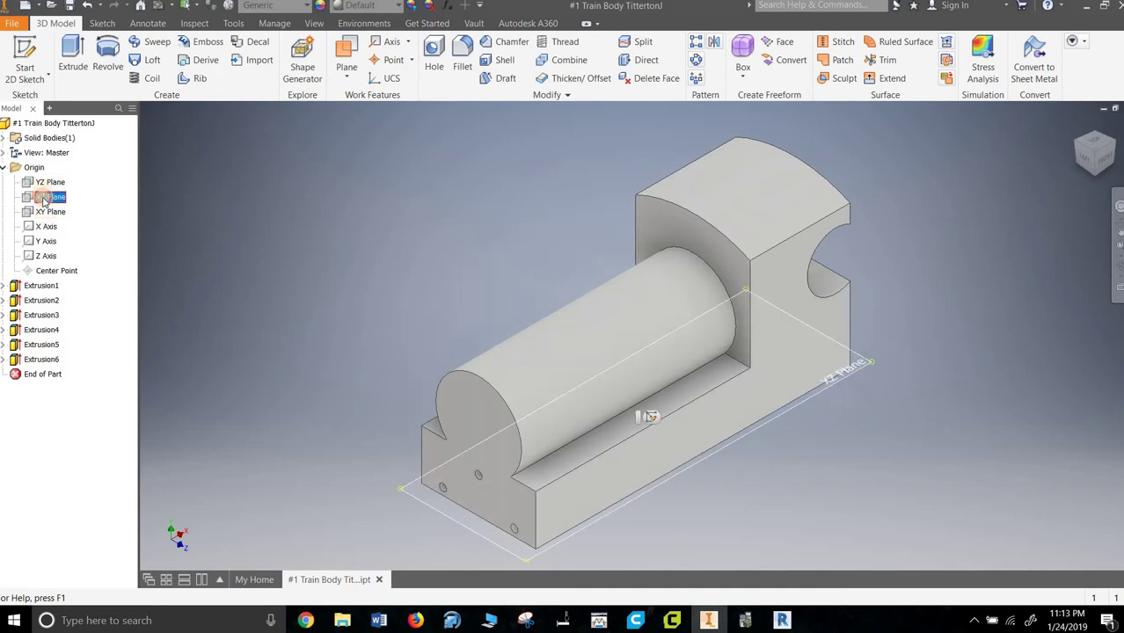
click(49, 197)
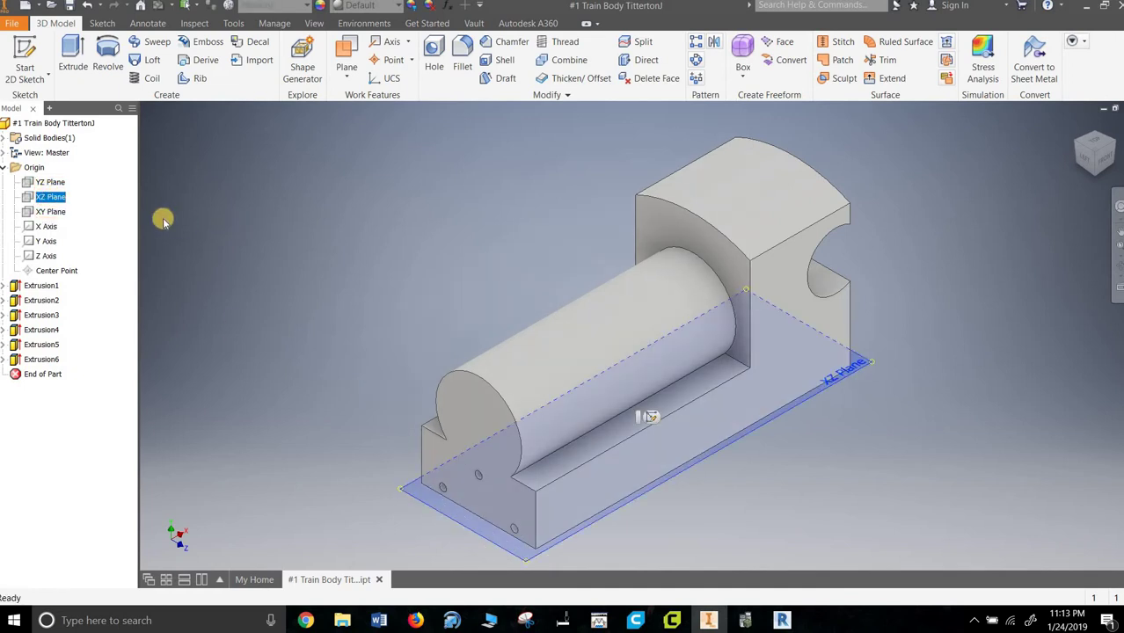
right_click(52, 199)
click(104, 277)
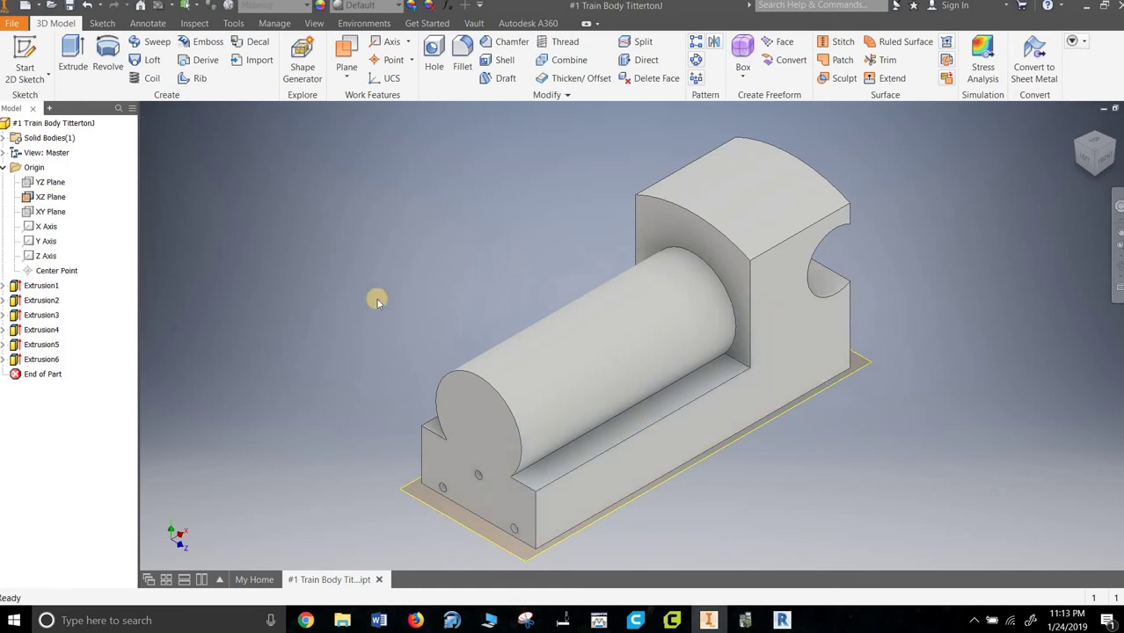
Create a work plane offset upward from the XZ plane, cutting through the boiler just below its top
click(352, 81)
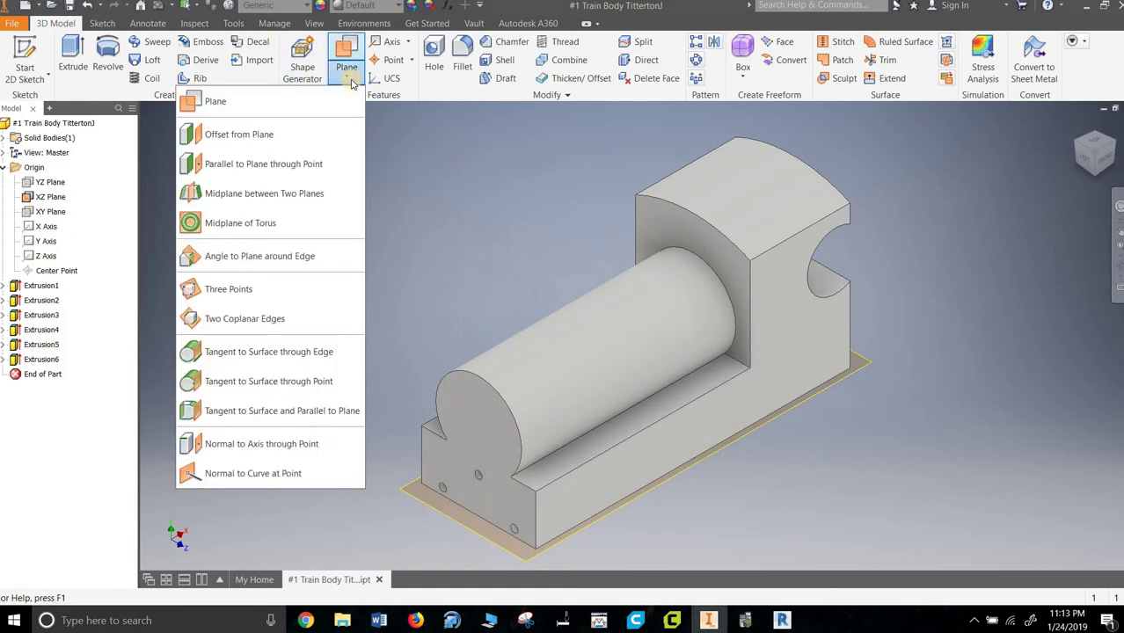
click(283, 137)
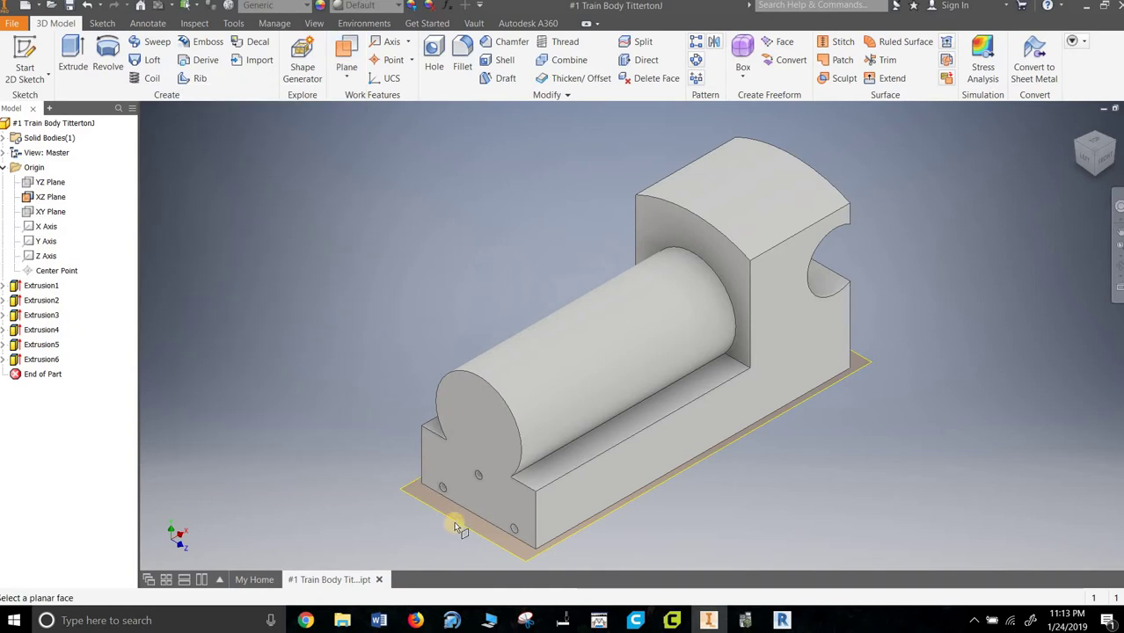
click(451, 519)
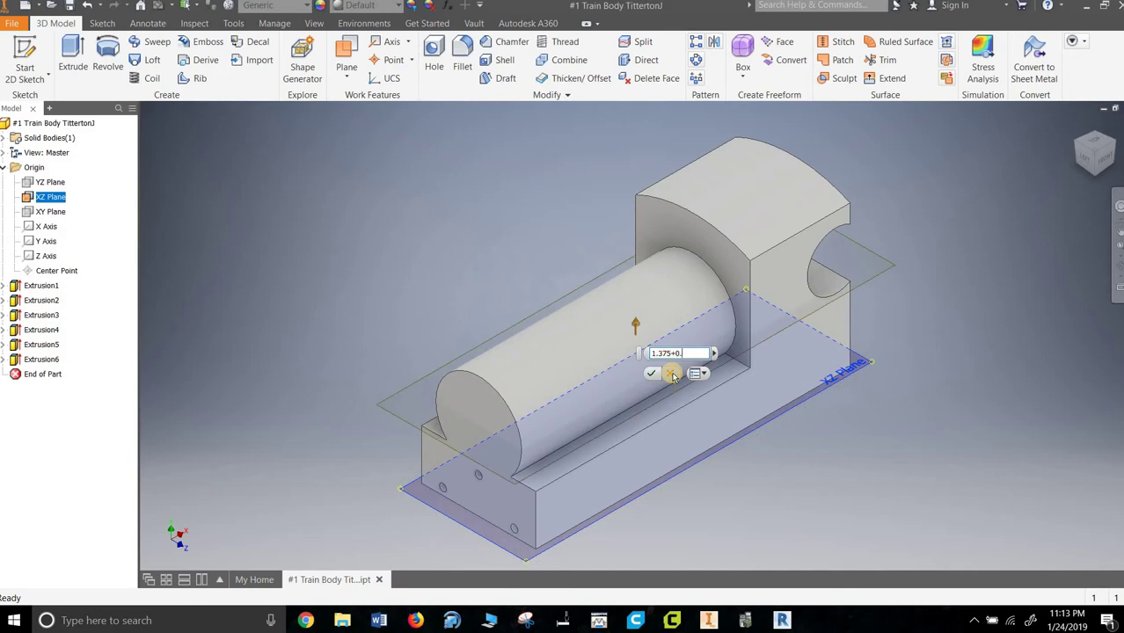
key(Return)
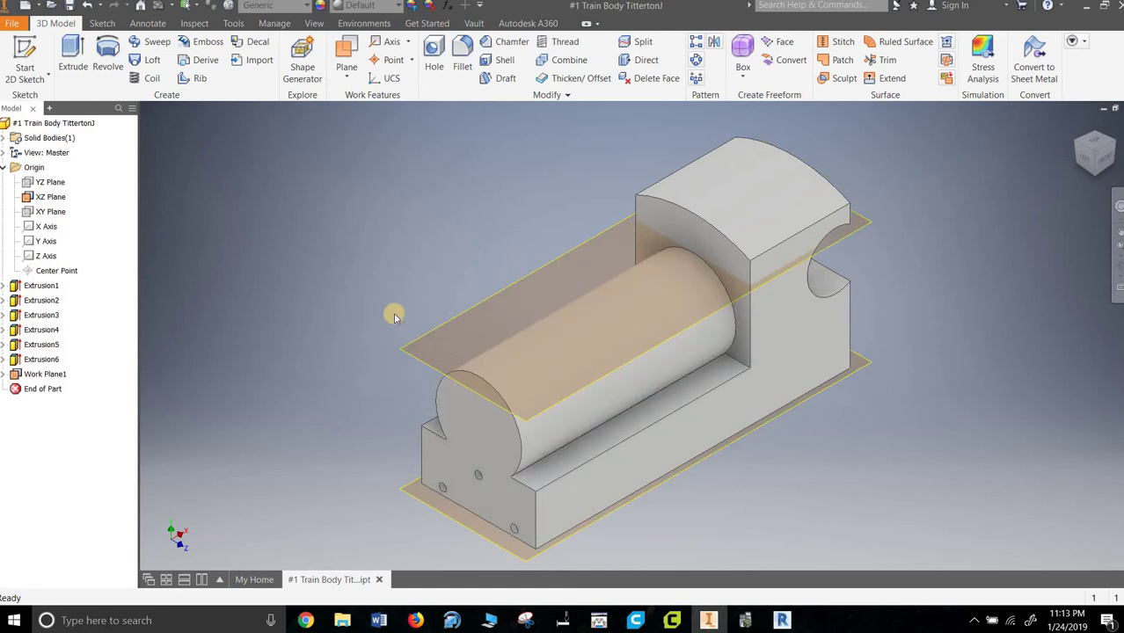
Start a sketch on the offset work plane and draw a 0.5 in diameter circle on the boiler's centreline near its end face
scroll(394, 314, up, 4)
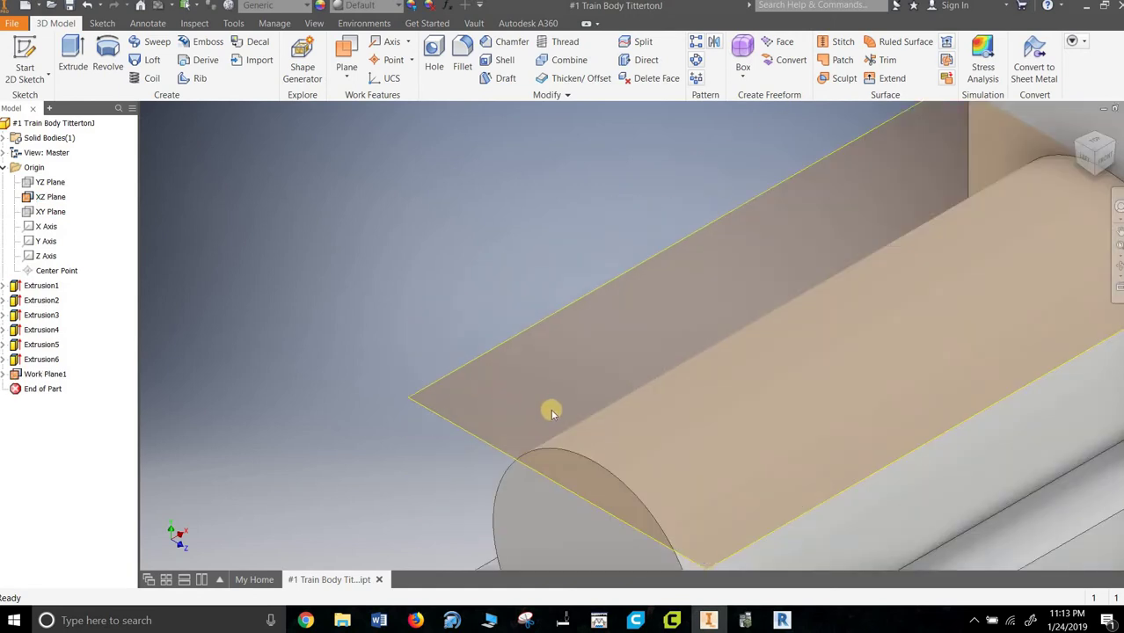
mouse_move(560, 407)
shift+middle_down()
mouse_move(591, 380)
mouse_move(588, 394)
mouse_move(568, 394)
shift+middle_up()
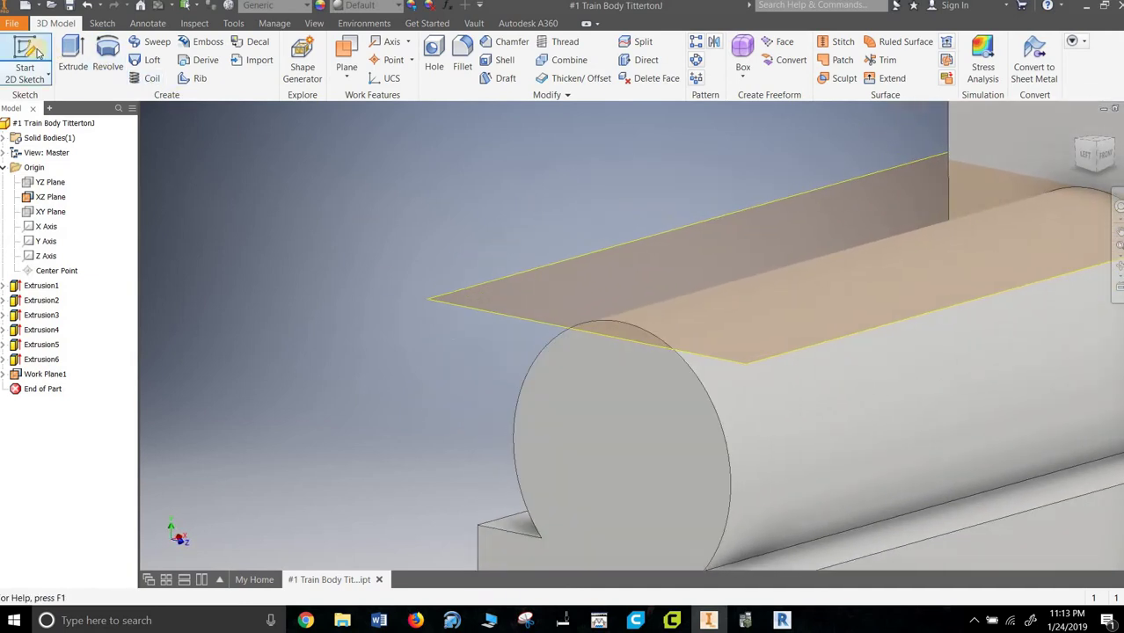
click(26, 54)
click(603, 314)
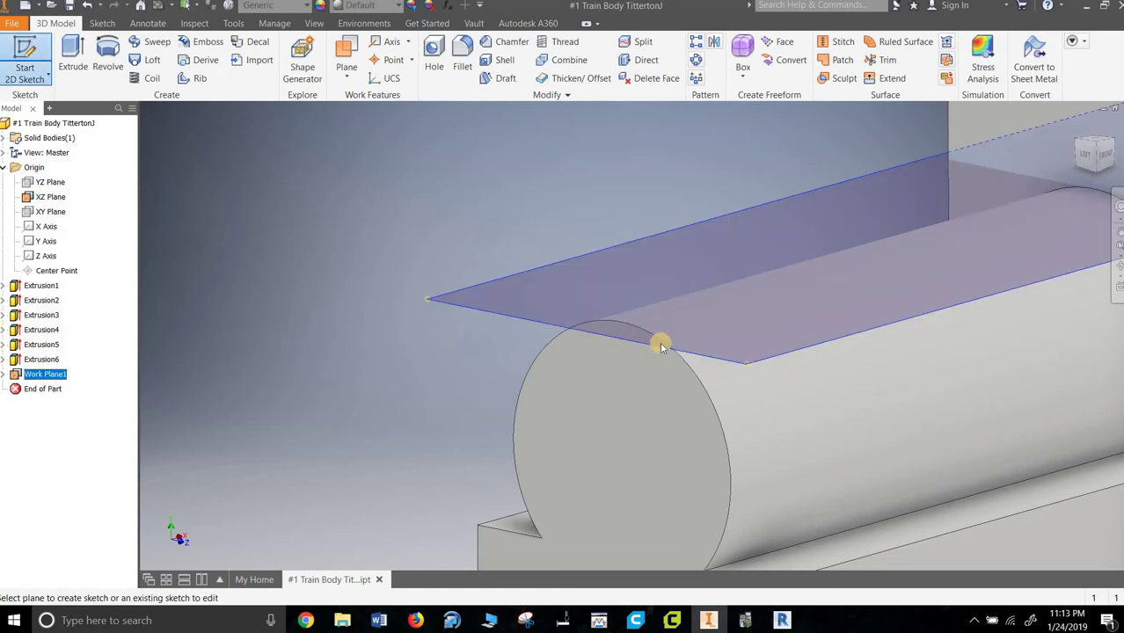
click(669, 348)
middle_drag(657, 334, 560, 417)
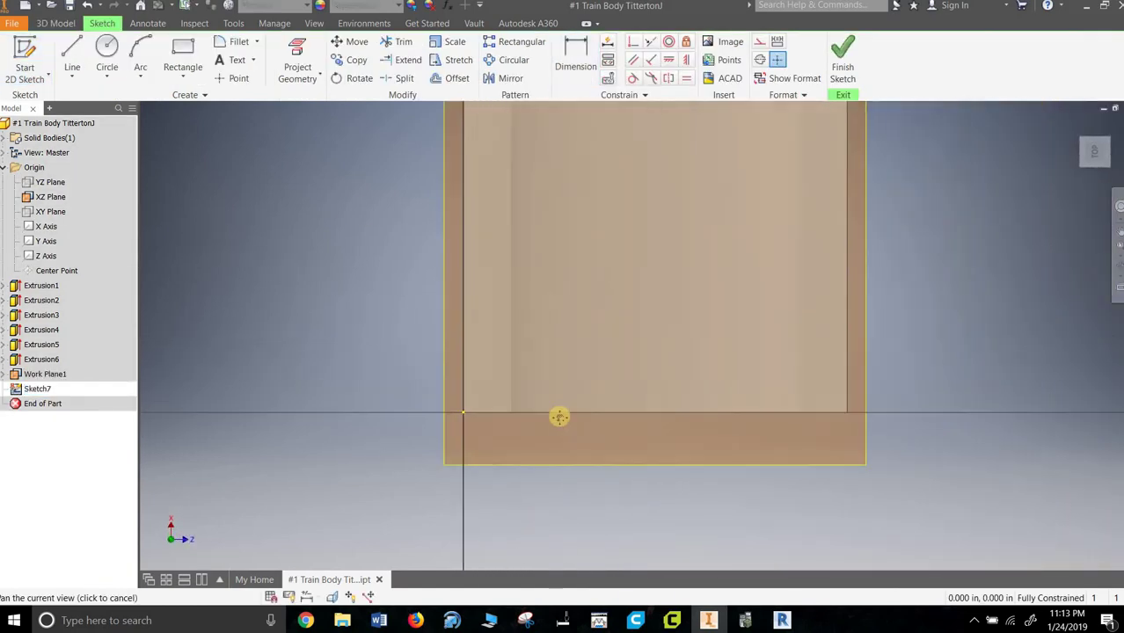
scroll(560, 417, up, 2)
scroll(527, 368, down, 3)
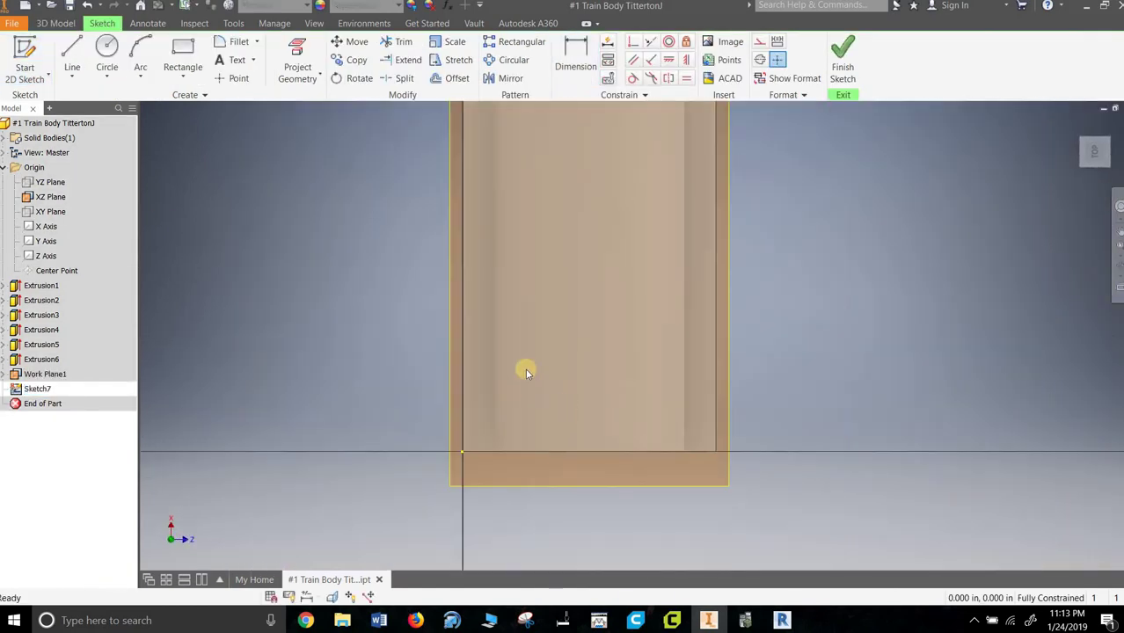
click(107, 51)
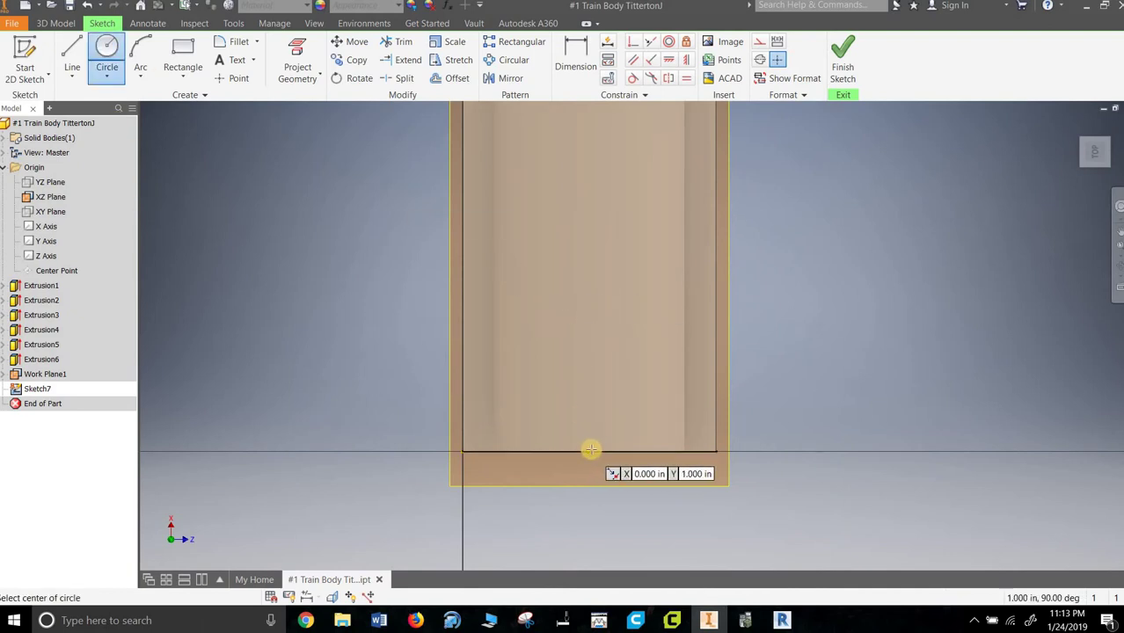
click(588, 325)
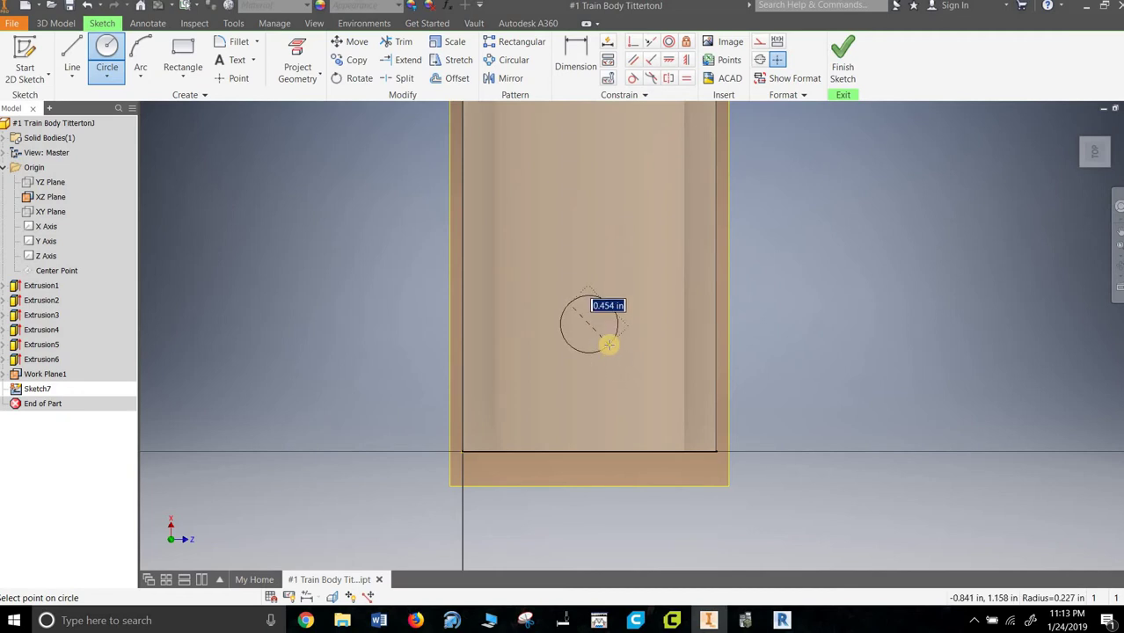
text(0.5)
key(Return)
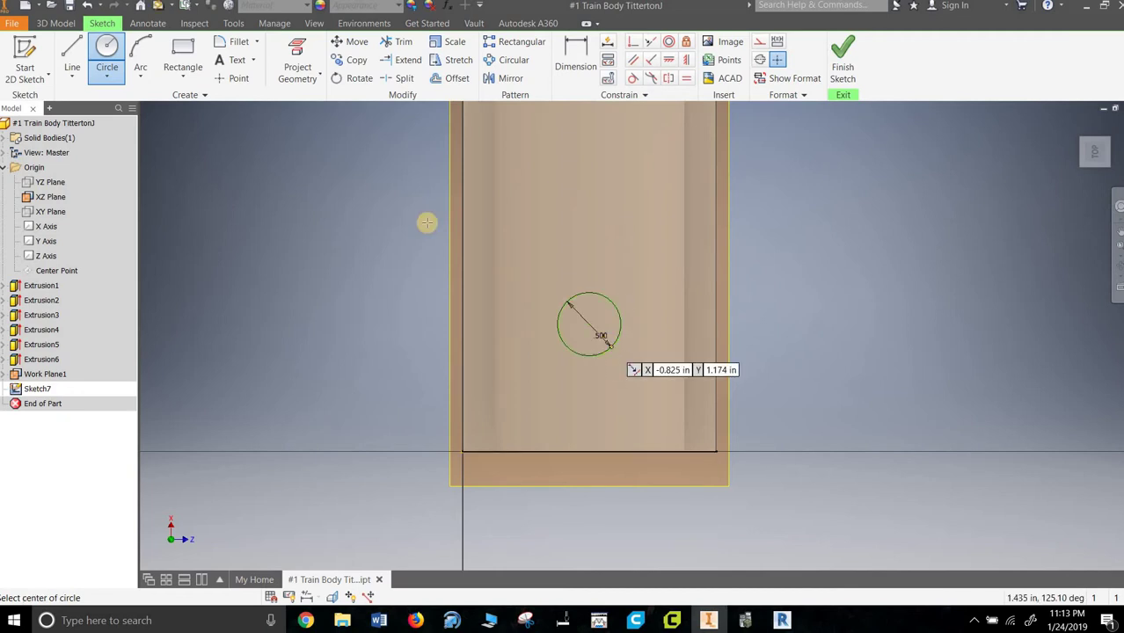
Dimension the circle's centre 0.875 in from the boiler's end edge and finish the sketch
click(575, 57)
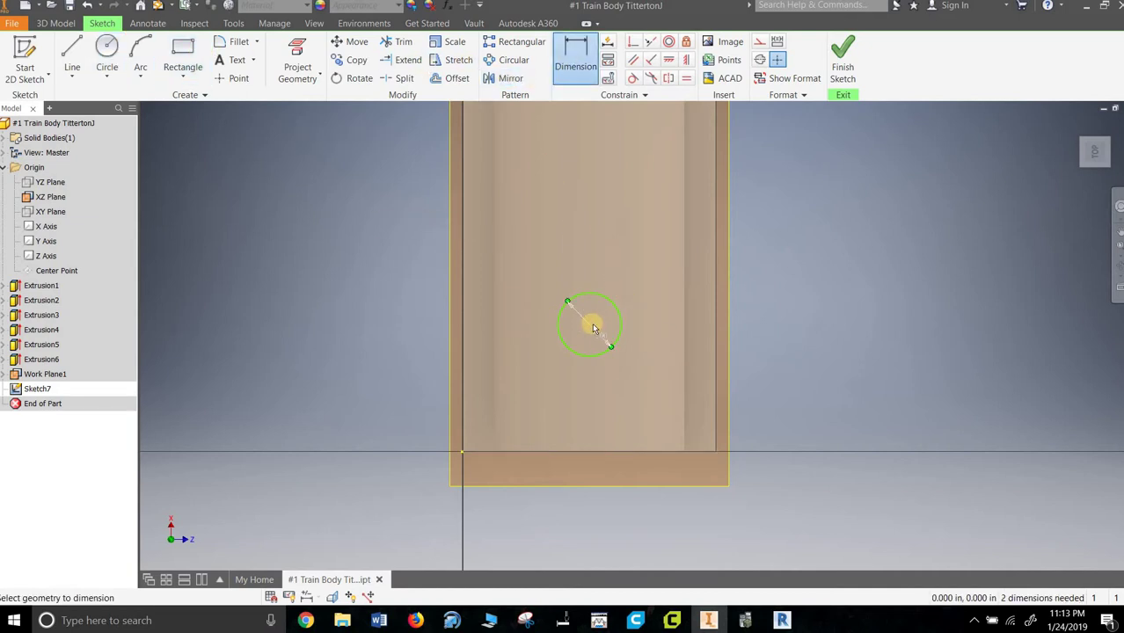
click(589, 452)
click(813, 372)
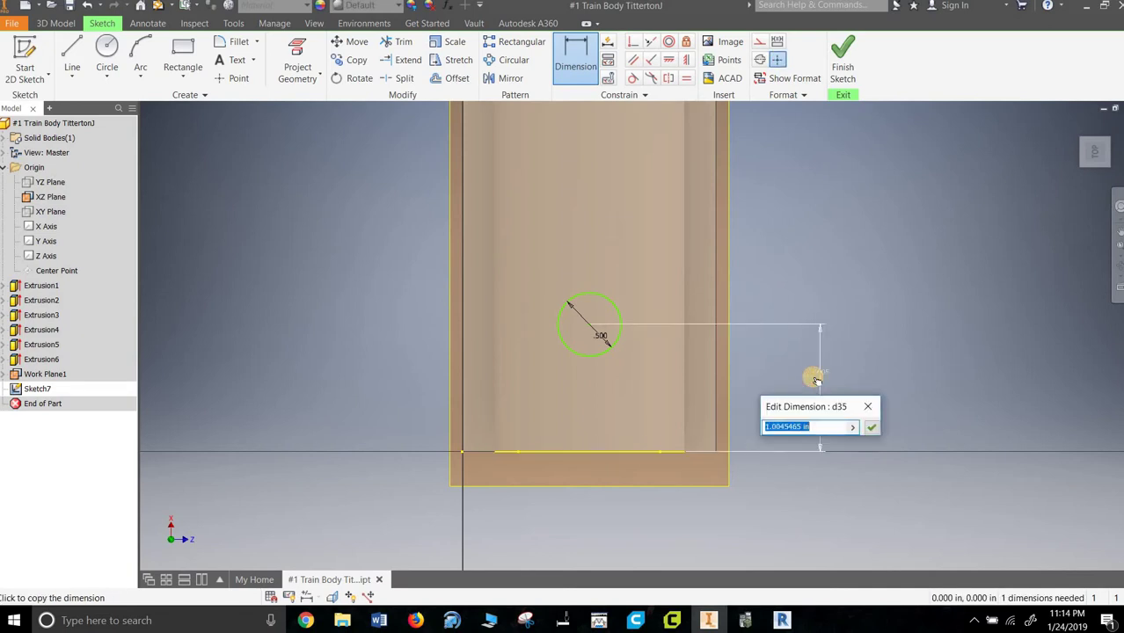
text(0.875)
key(Return)
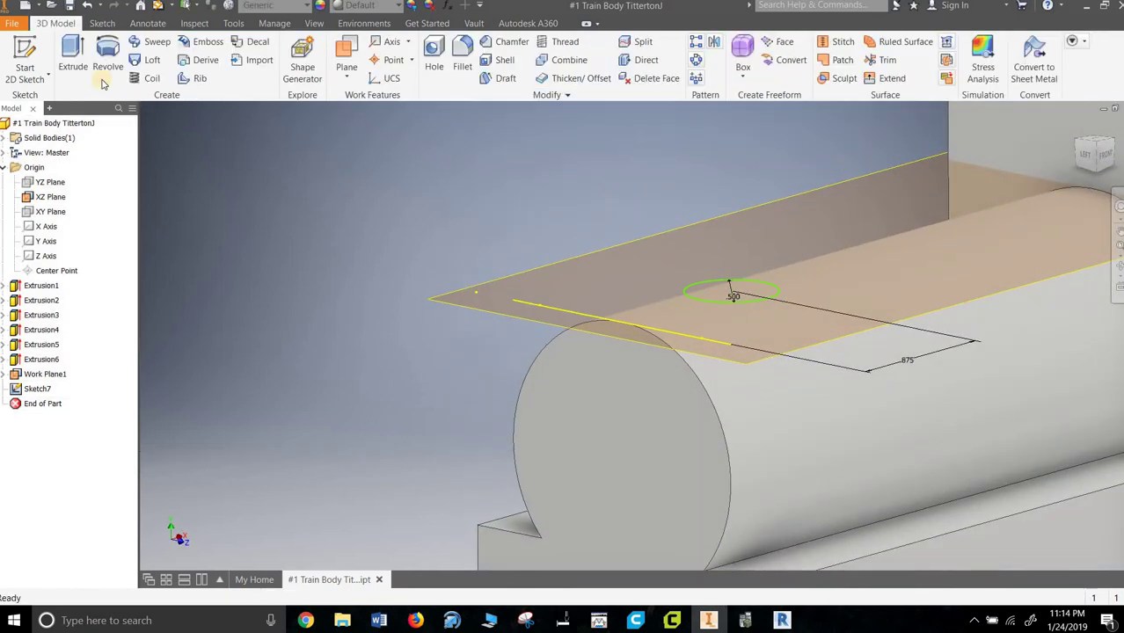
Extrude the 0.5 in circle as a cut 0.25 in deep down into the top of the boiler
click(73, 60)
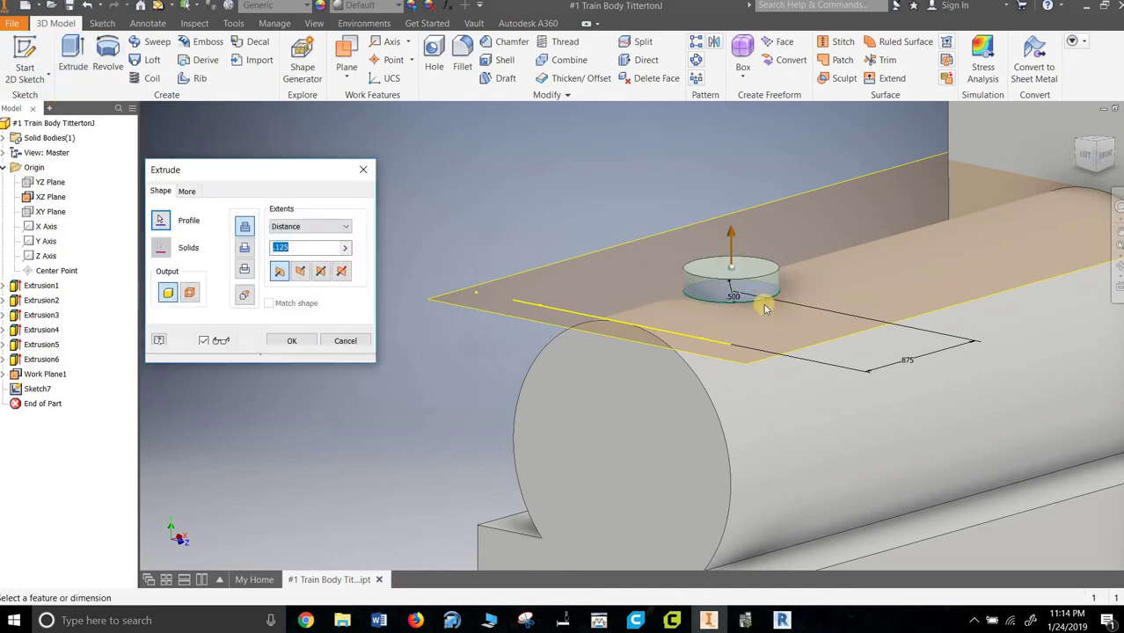
click(247, 248)
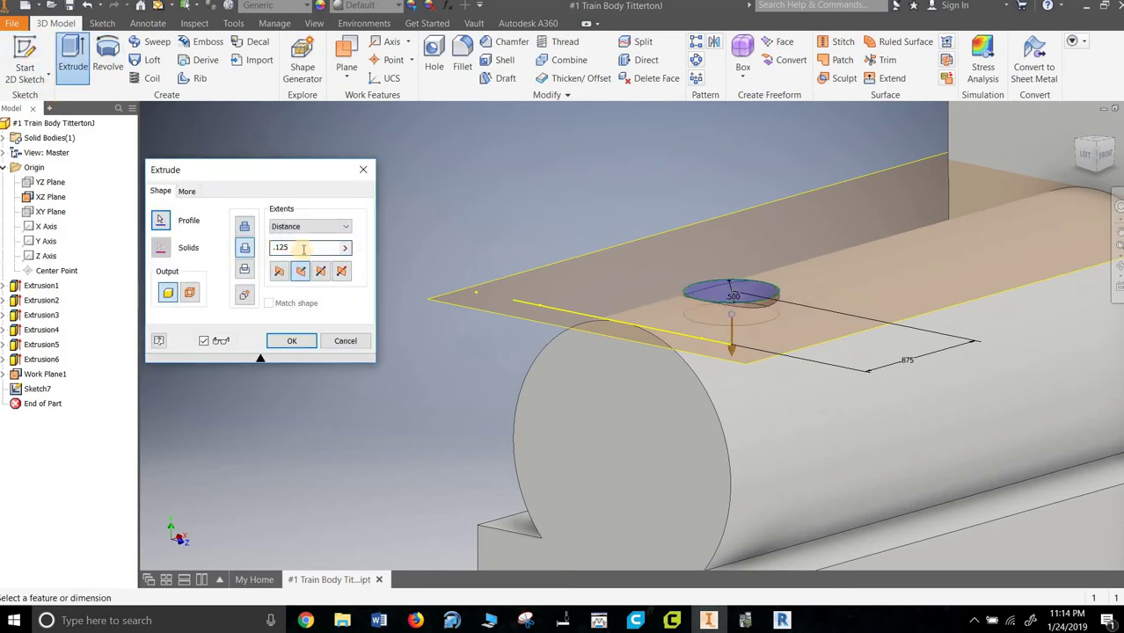
text(.25)
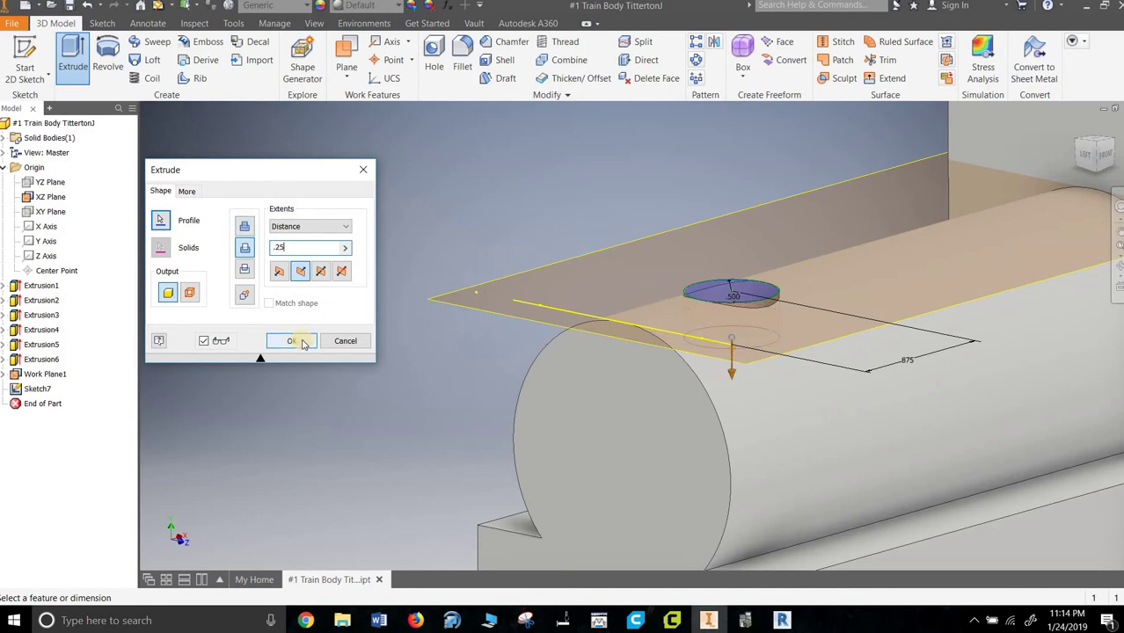
click(299, 341)
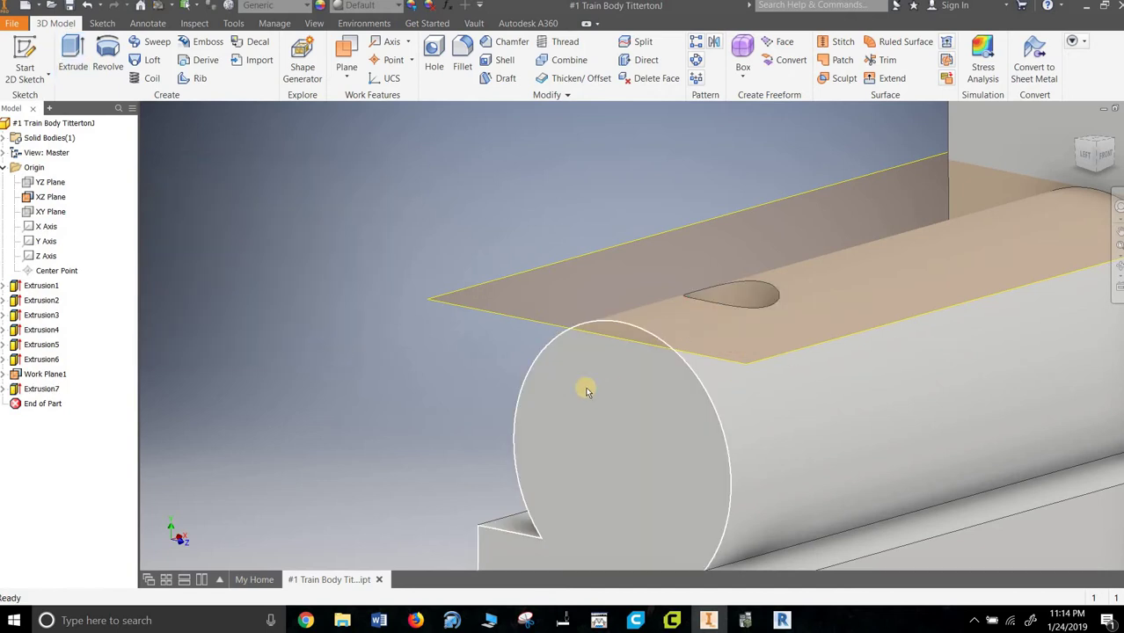
Hide the offset work plane and the XZ plane, and return to the home view
right_click(490, 281)
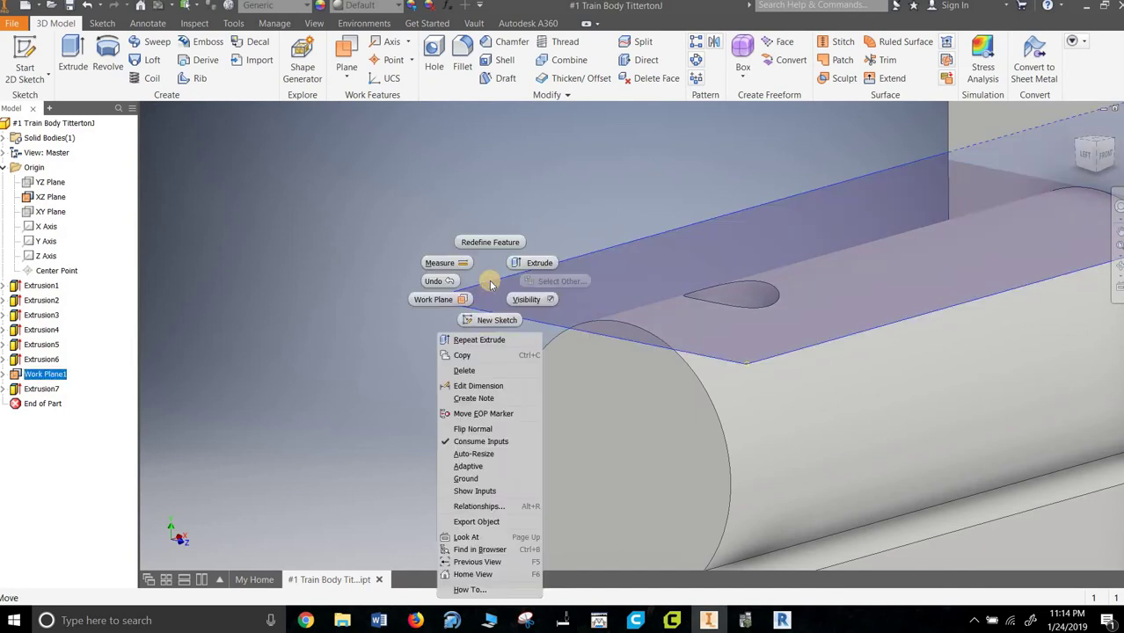
click(530, 300)
shift+middle_drag(482, 221, 503, 402)
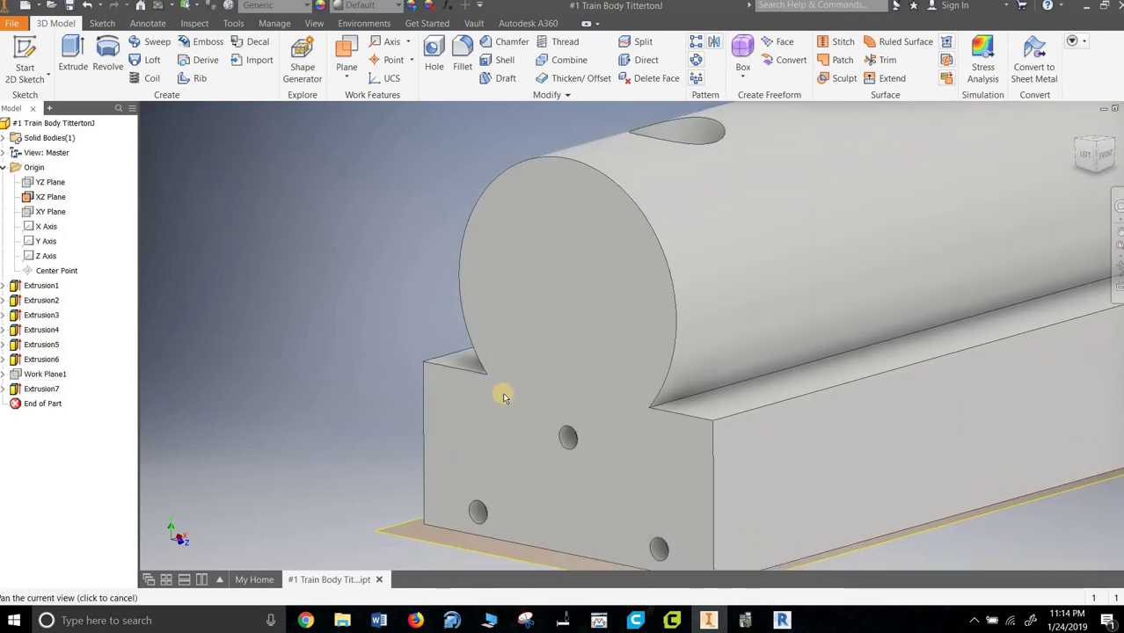
click(423, 540)
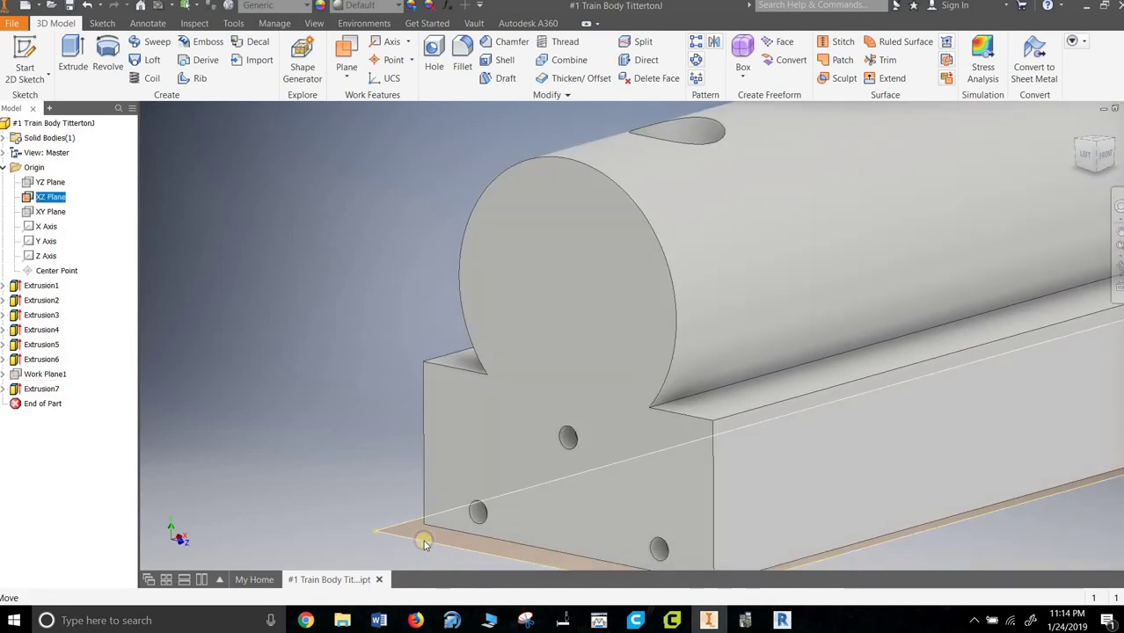
right_click(423, 540)
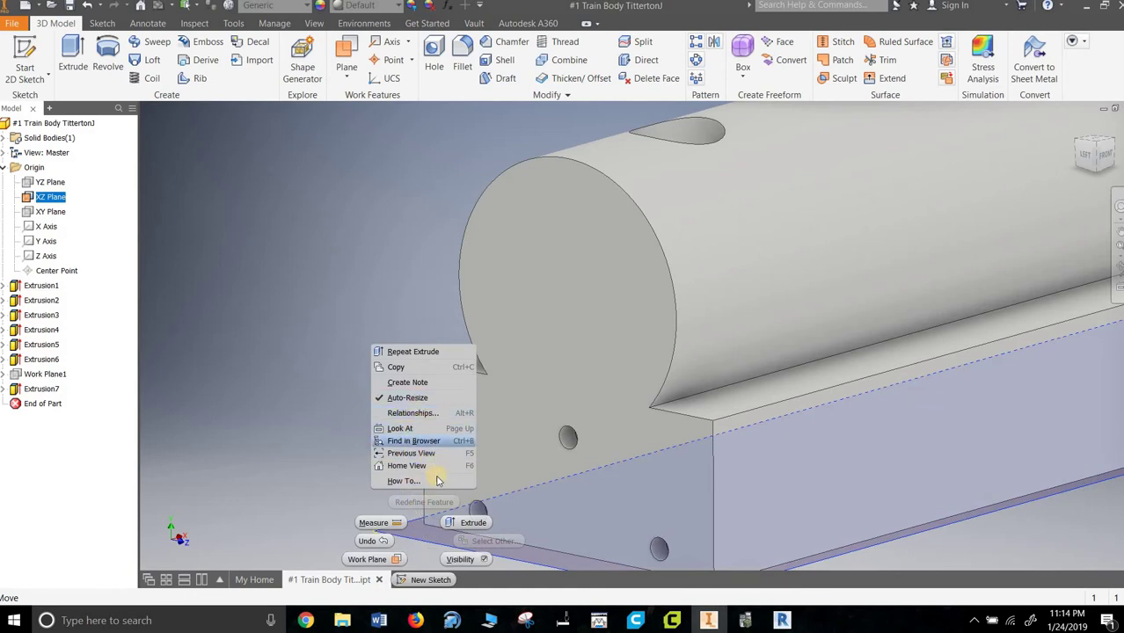
click(459, 559)
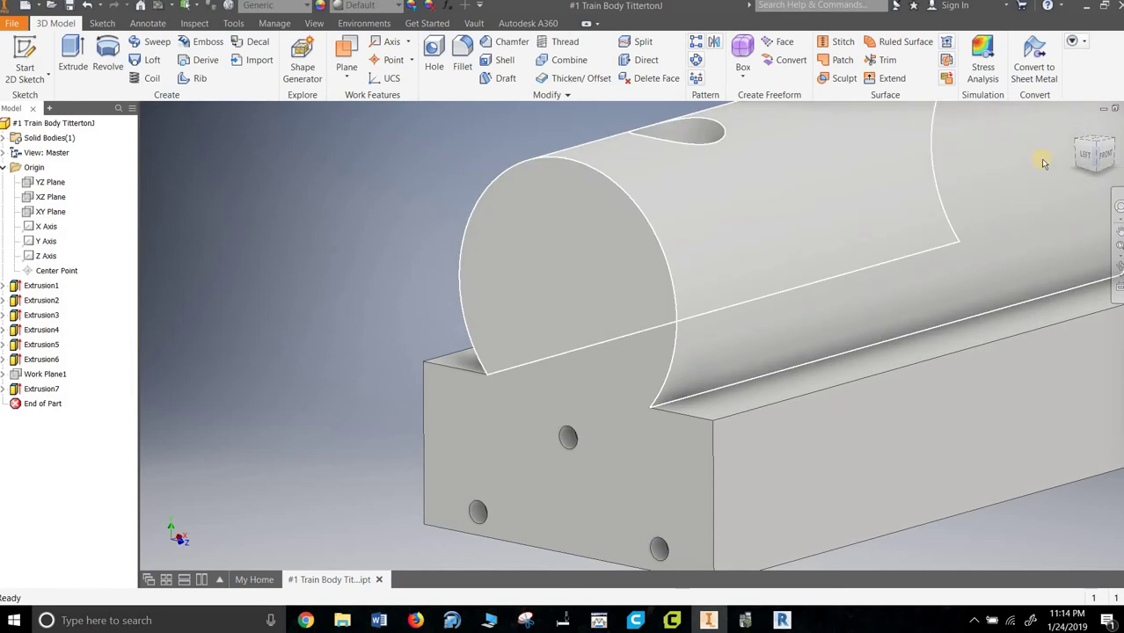
click(1081, 126)
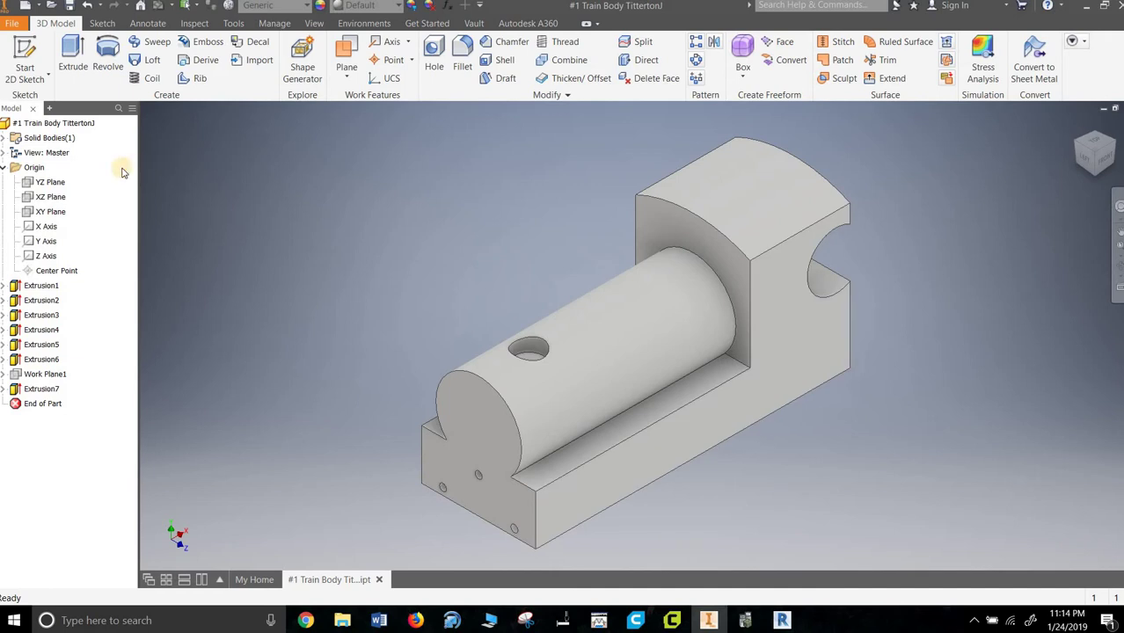
Start a sketch on the train body's side face and draw a 0.875 in diameter circle on the base near the boiler end
click(26, 55)
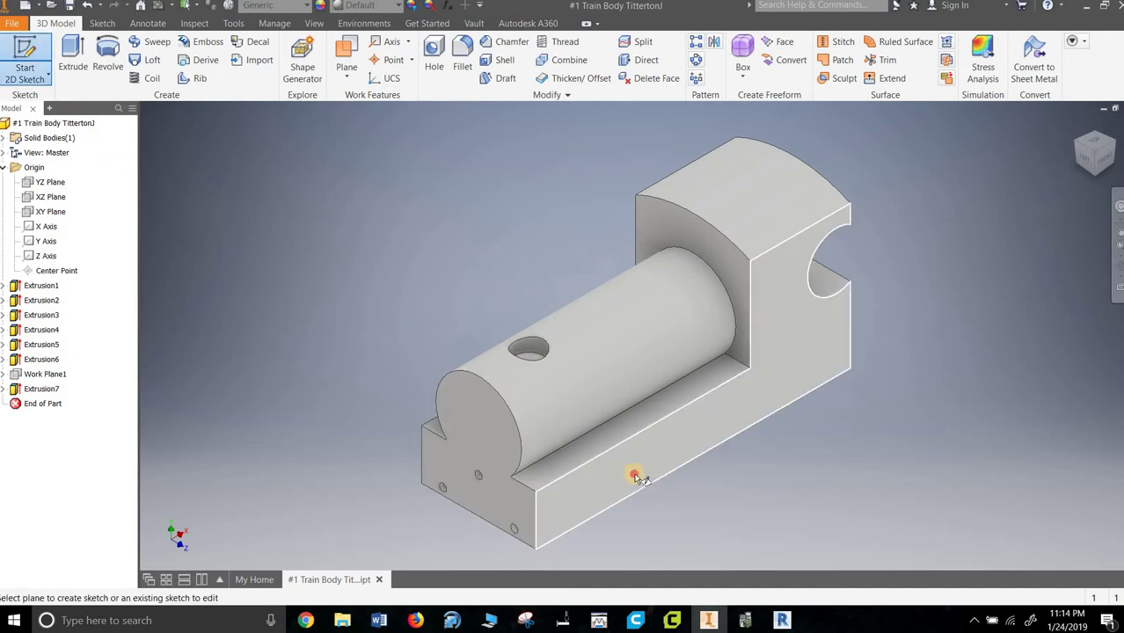
click(669, 464)
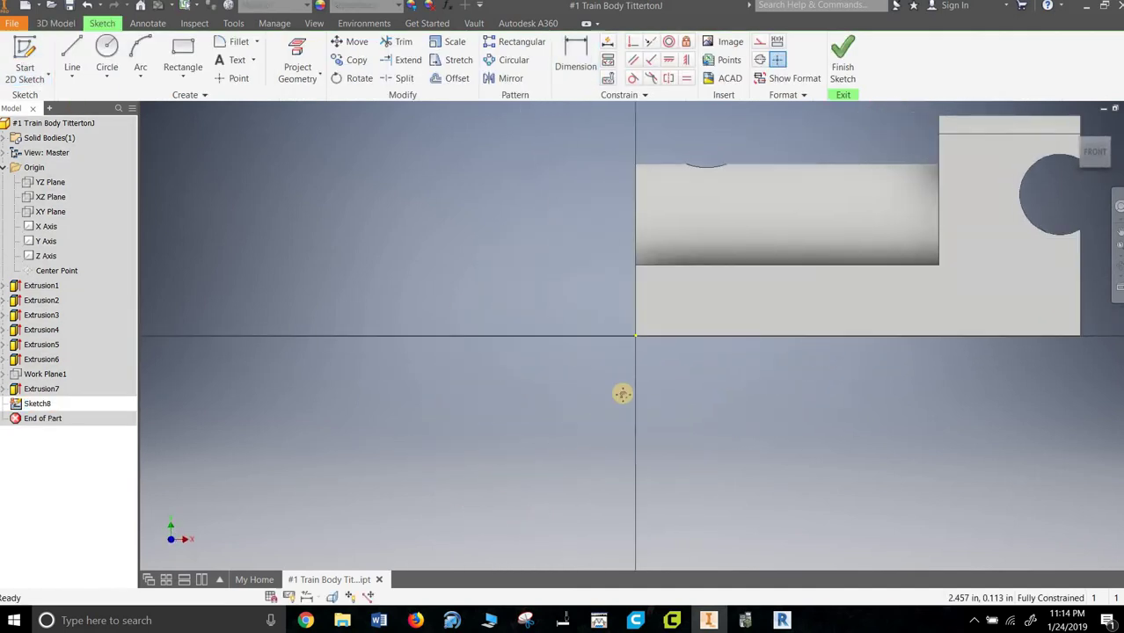
middle_drag(601, 401, 576, 413)
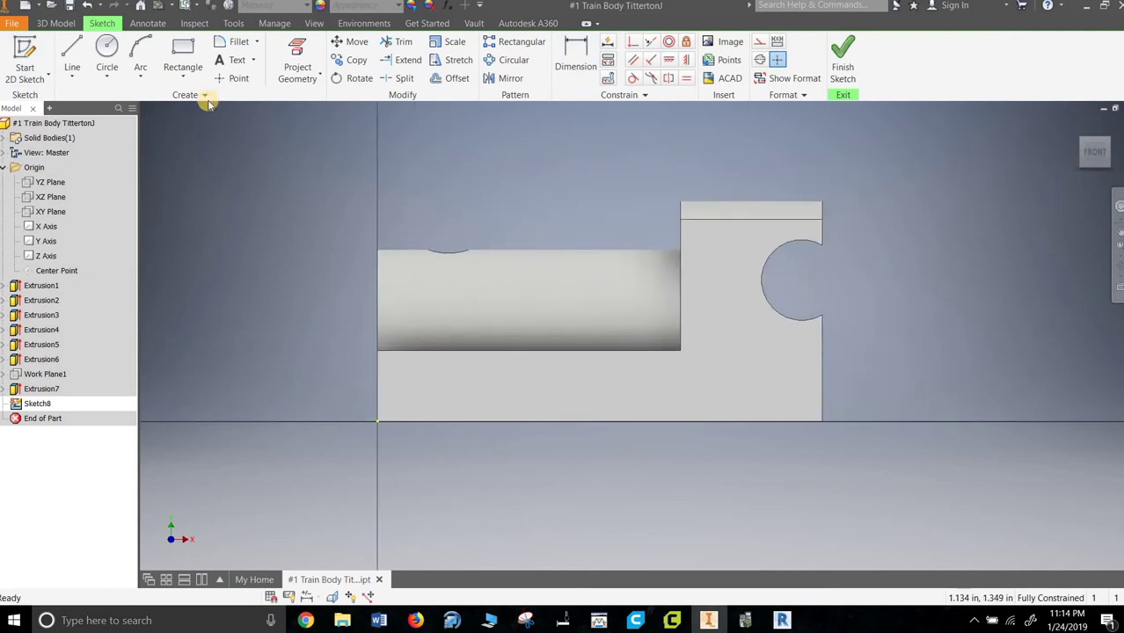
click(107, 53)
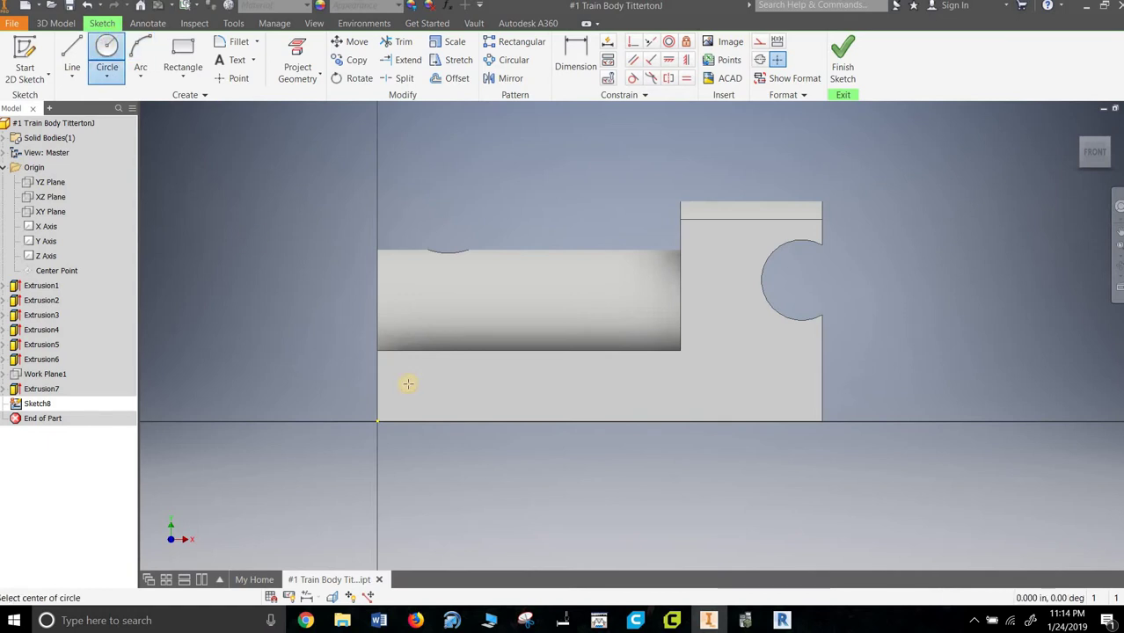
click(464, 395)
text(0.875)
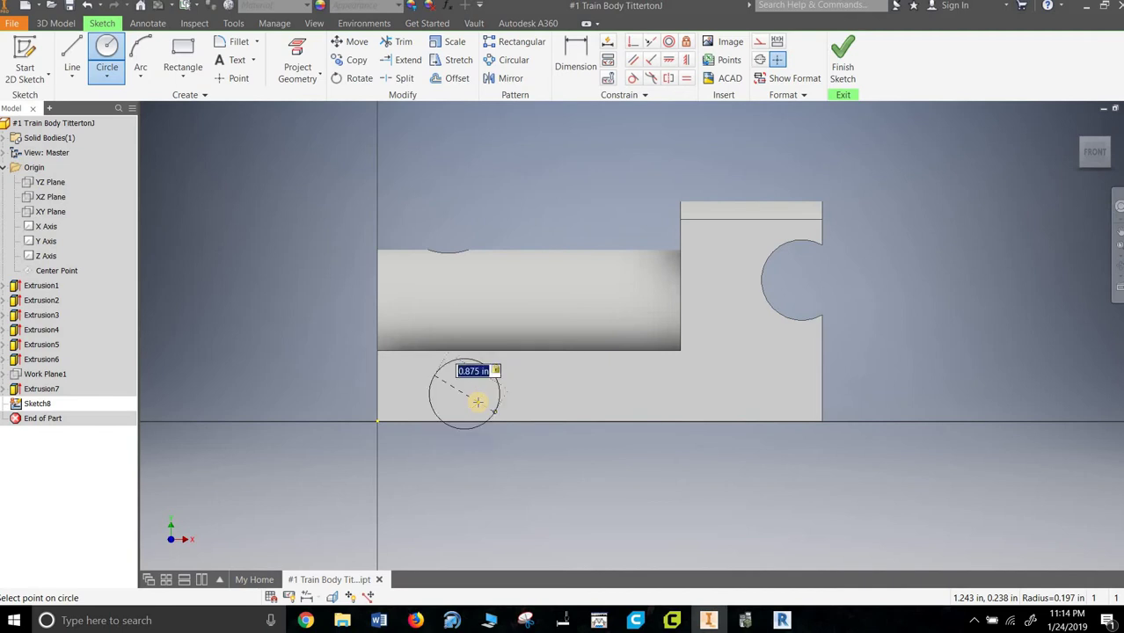
key(Return)
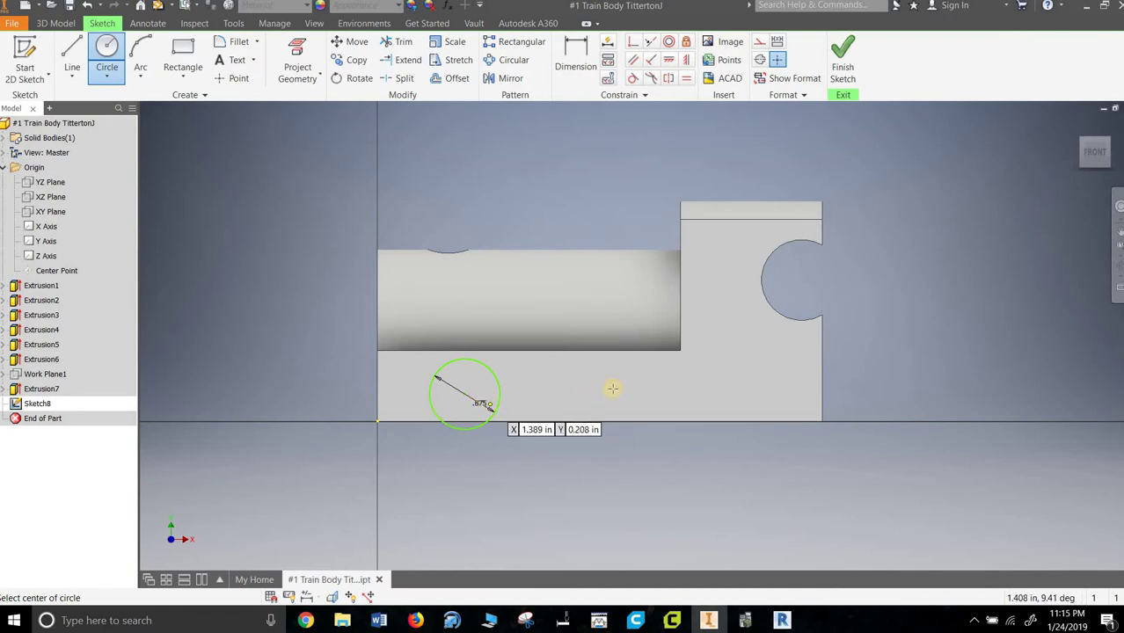
Draw a 0.25 in diameter circle on the base below the cab and set the boiler-end circle's diameter to 0.25 in
click(739, 392)
text(0.25)
key(Return)
right_click(549, 370)
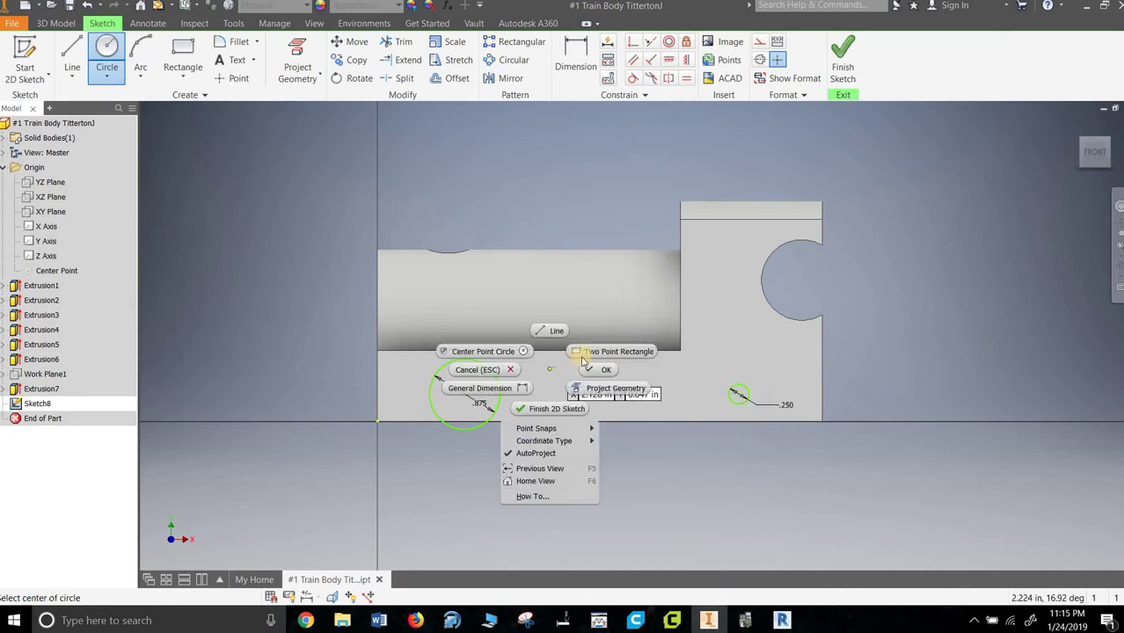
click(604, 370)
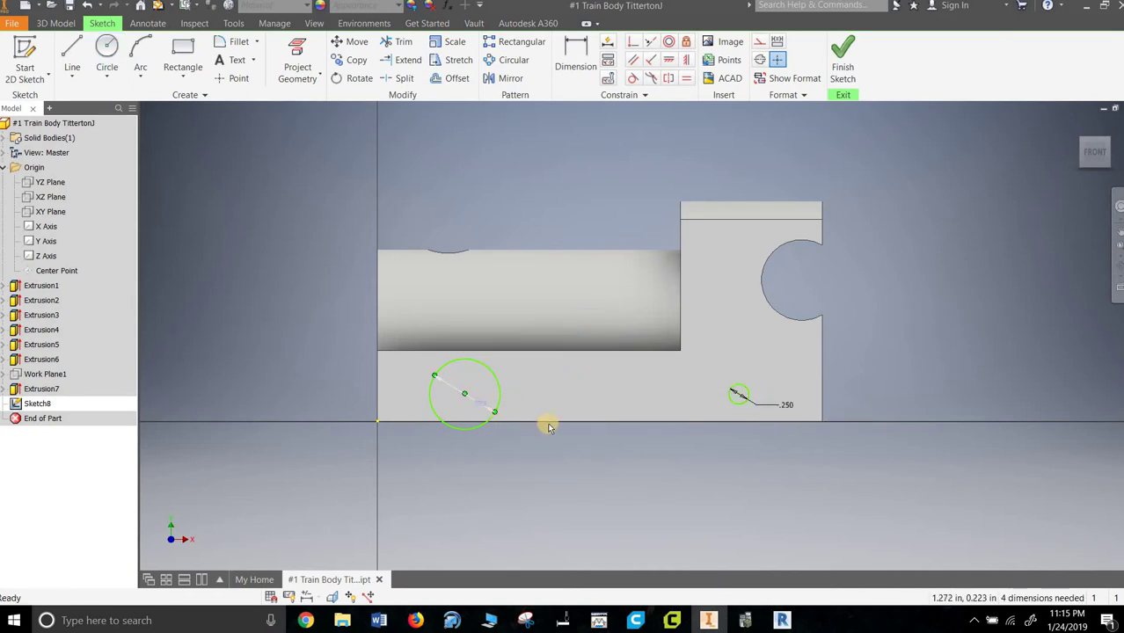
double_click(483, 404)
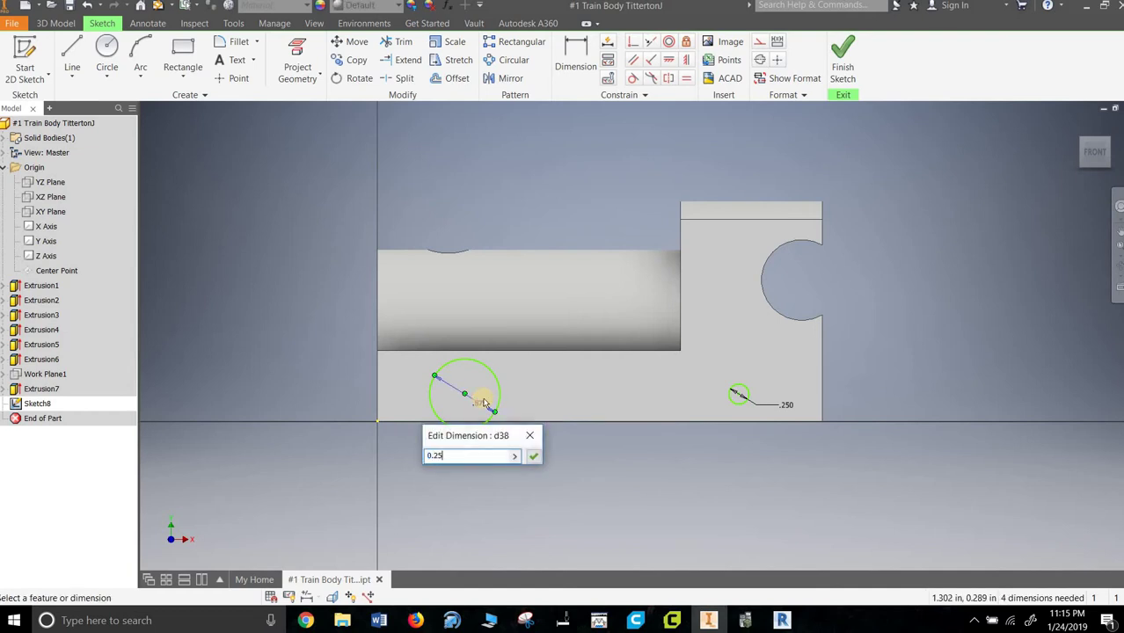
key(Return)
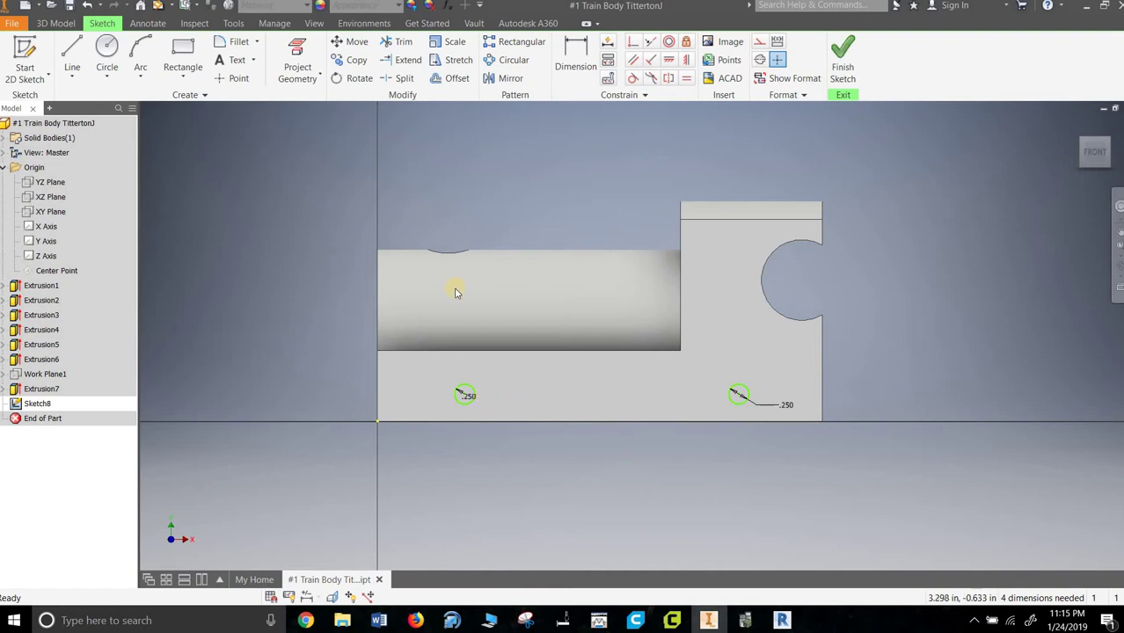
Dimension the two circle centres from the base's cab-end edge: 1 in for the cab-side circle and 4.5 in for the boiler-end circle
click(573, 70)
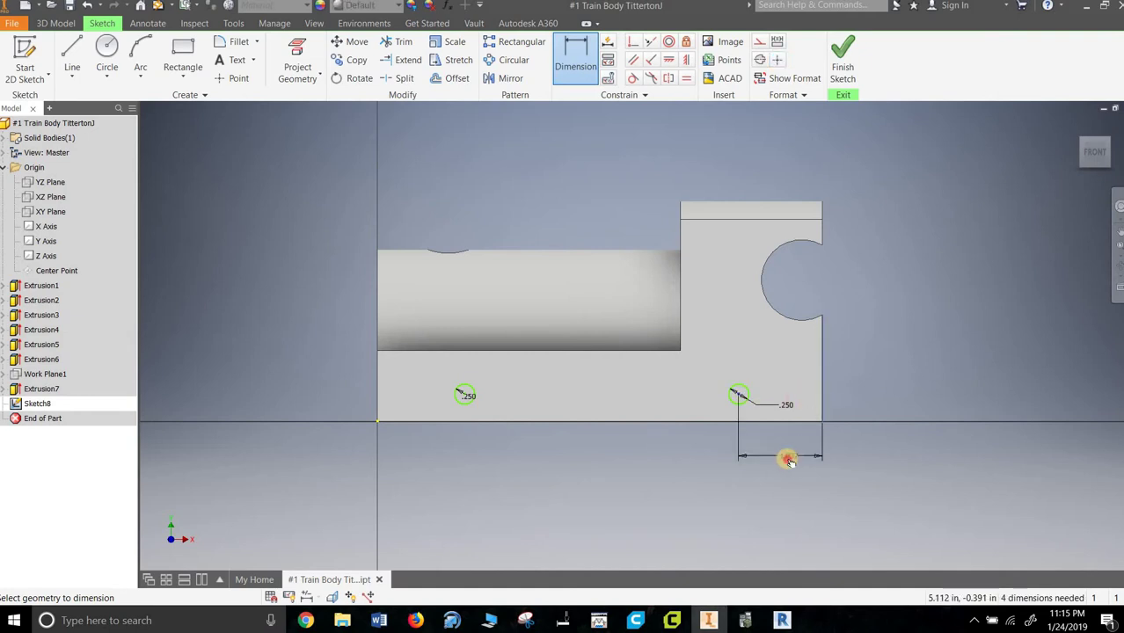
click(789, 459)
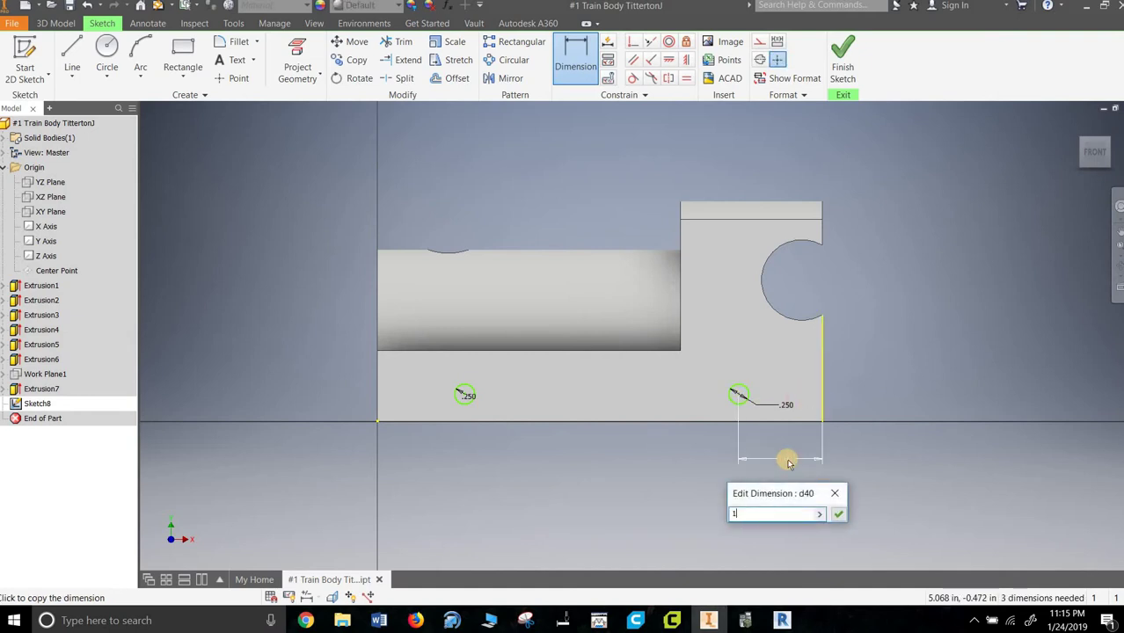
key(Return)
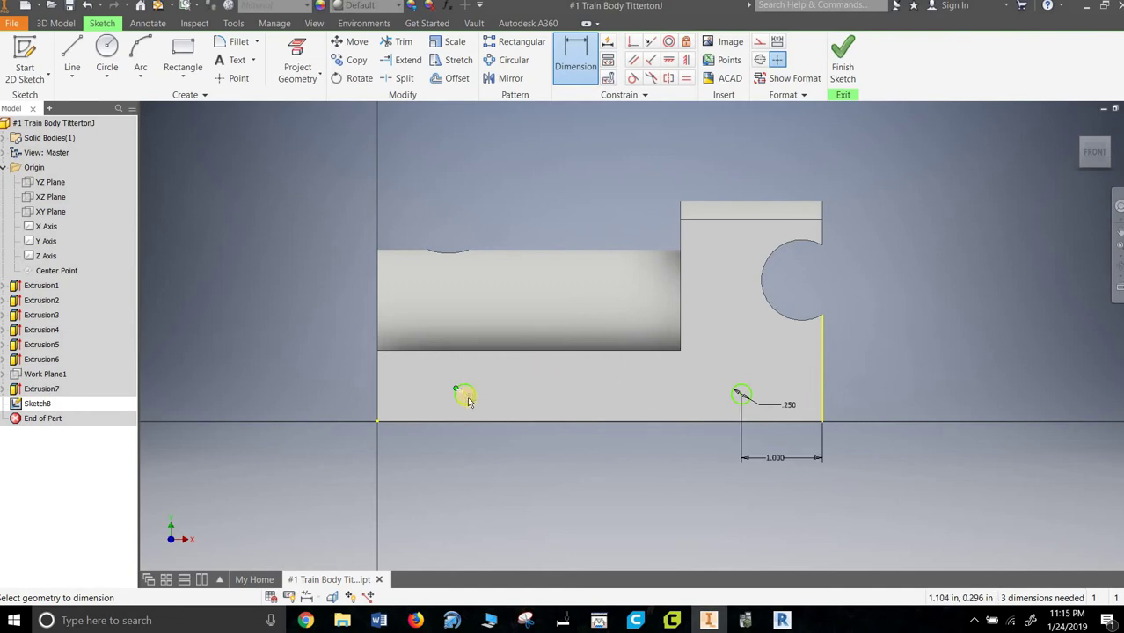
click(821, 404)
click(692, 504)
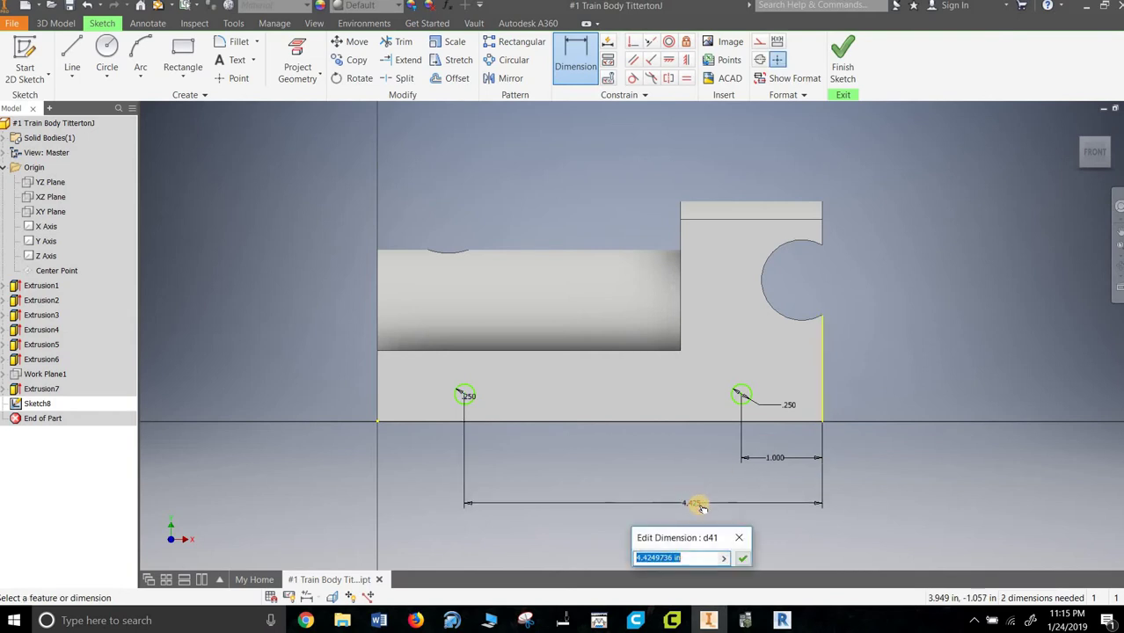
text(4.5)
key(Return)
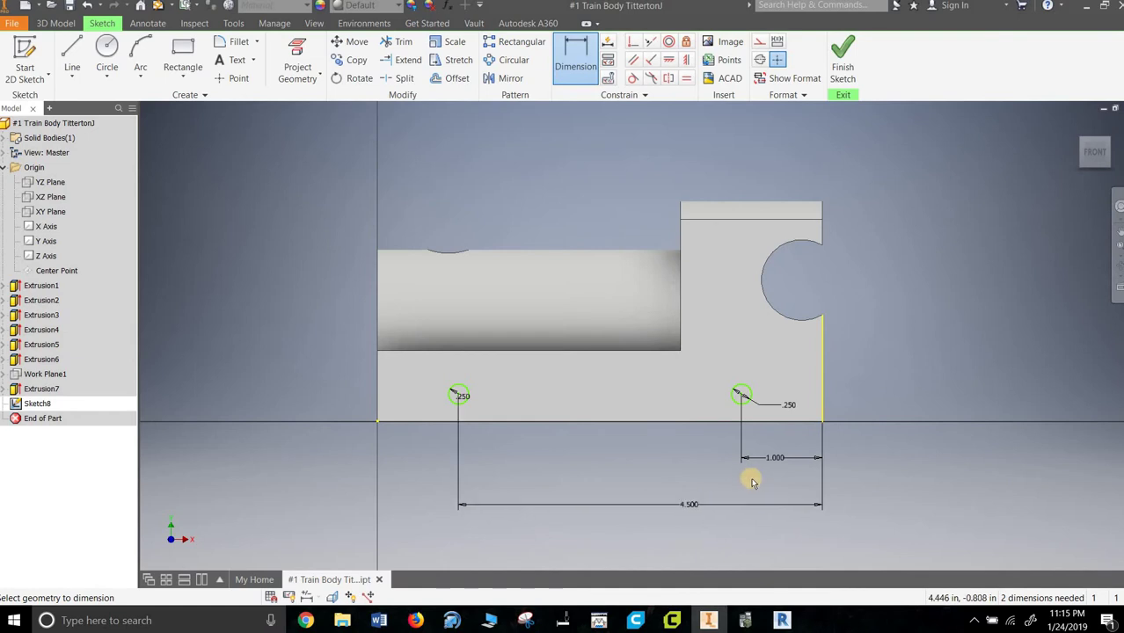
Dimension the boiler-end circle's centre 0.5 in above the bottom edge of the base
click(459, 396)
click(460, 421)
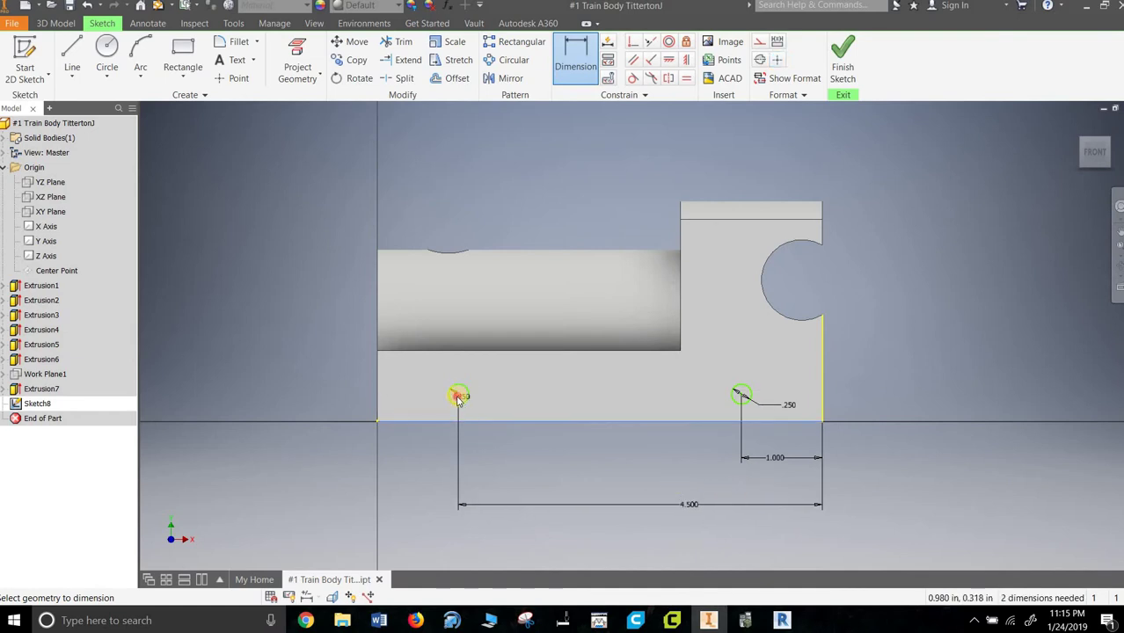
click(324, 407)
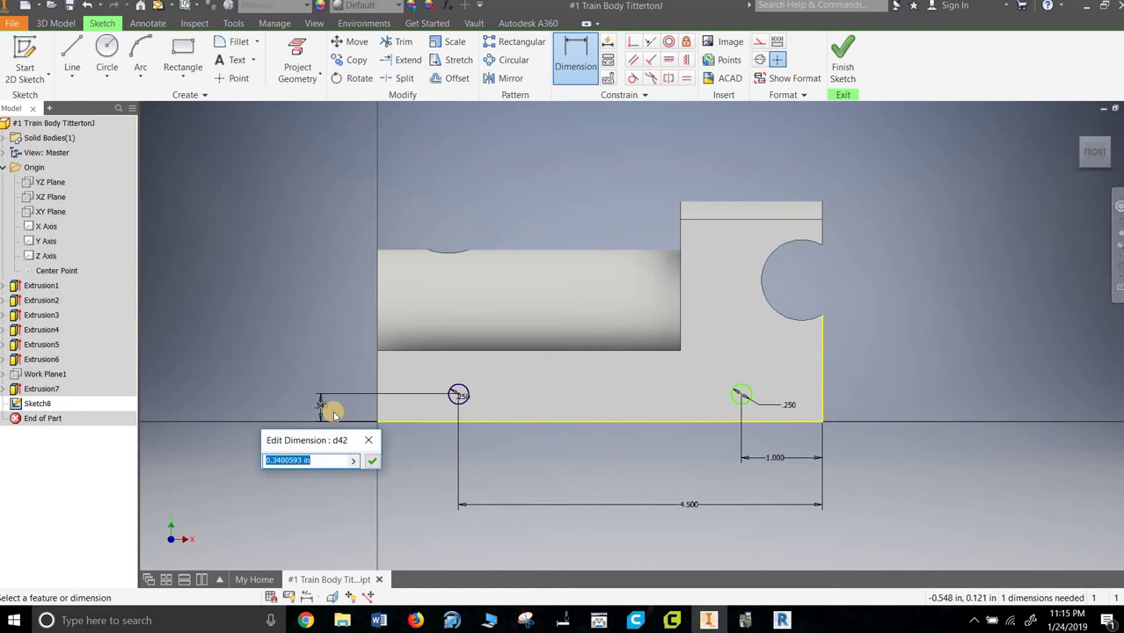
text(0.5)
key(Return)
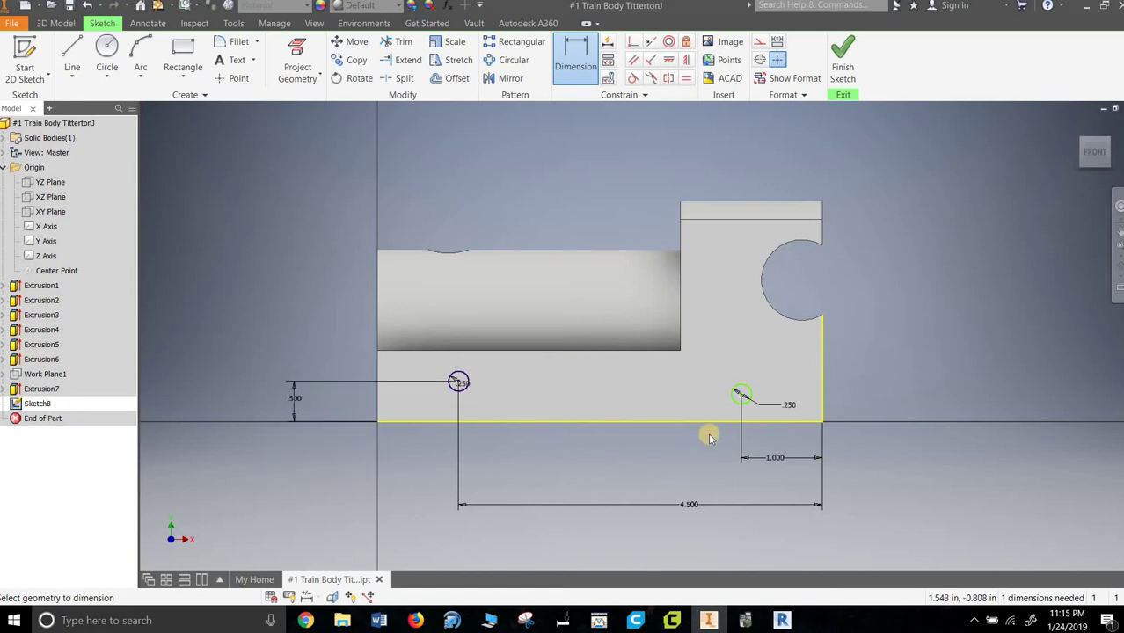
Dimension the cab-side circle's centre 0.5 in above the base's bottom edge and finish the sketch
click(720, 423)
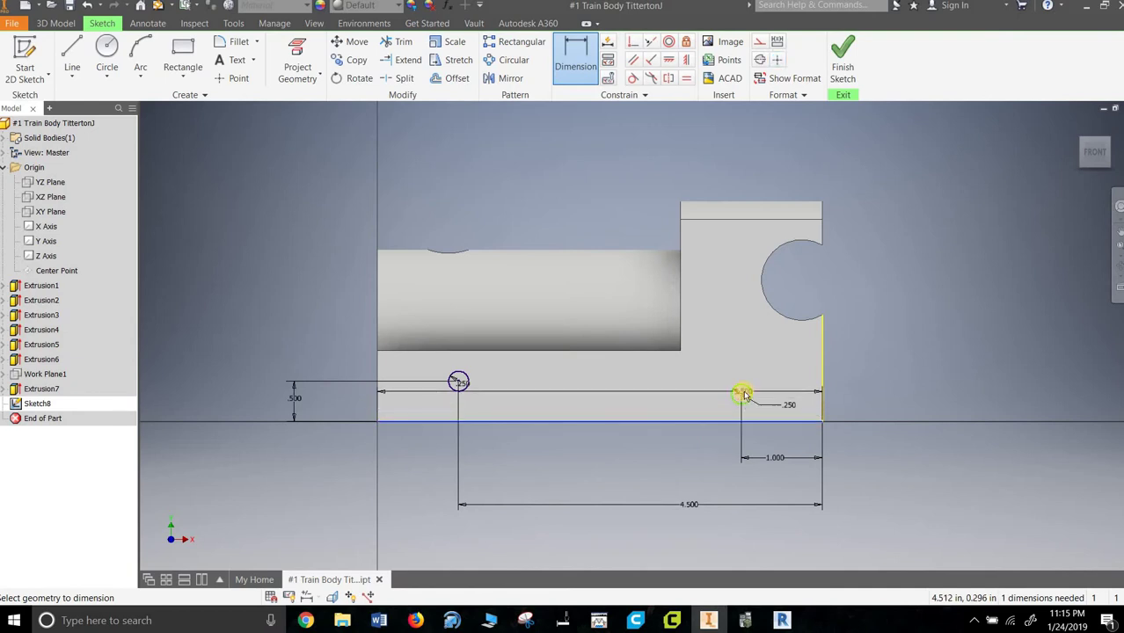
click(743, 397)
click(886, 406)
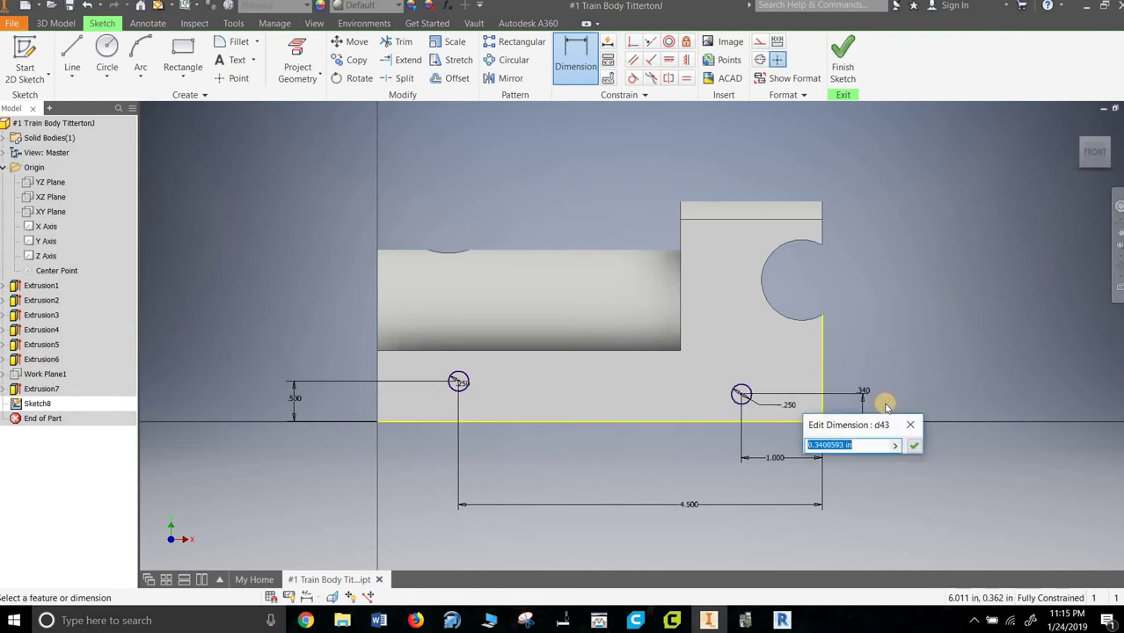
key(BackSpace)
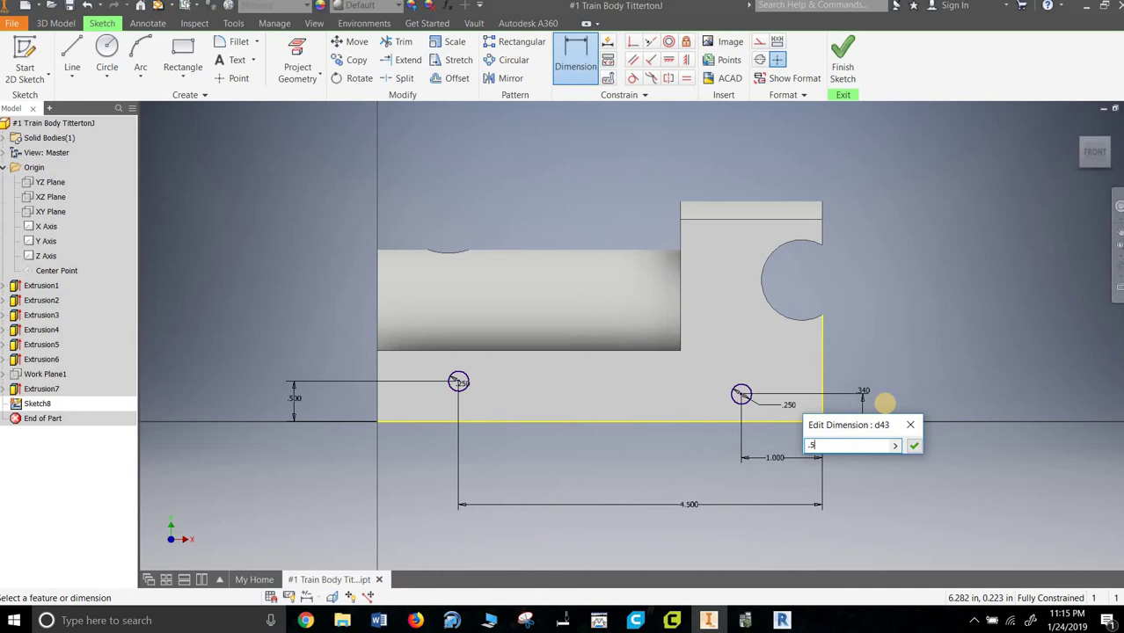
text(.5)
key(Return)
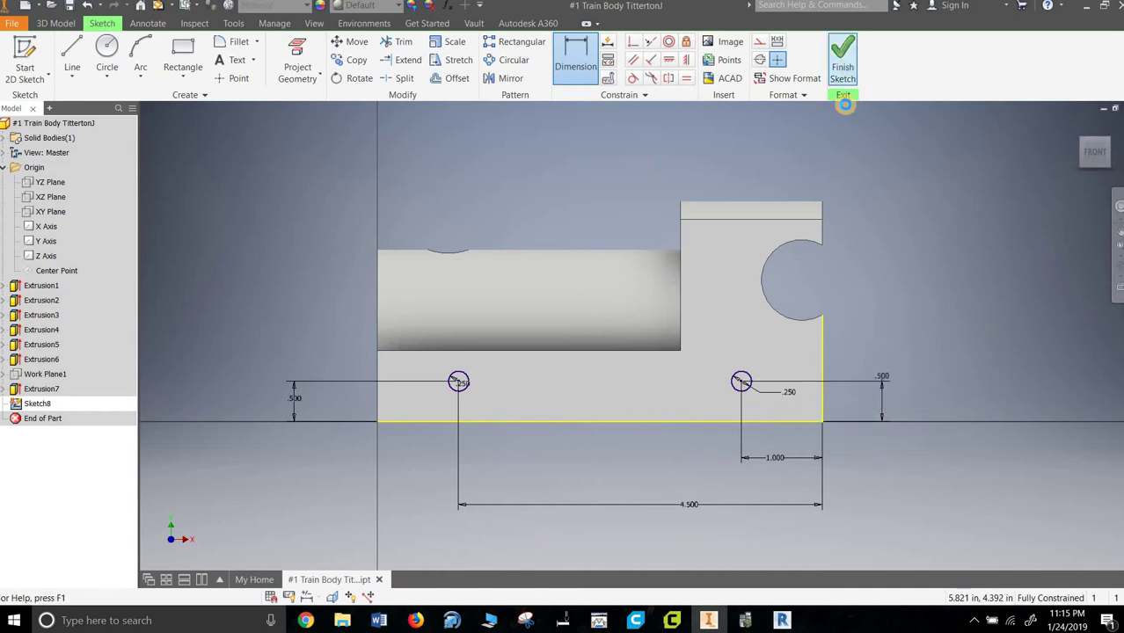
right_drag(837, 235, 868, 324)
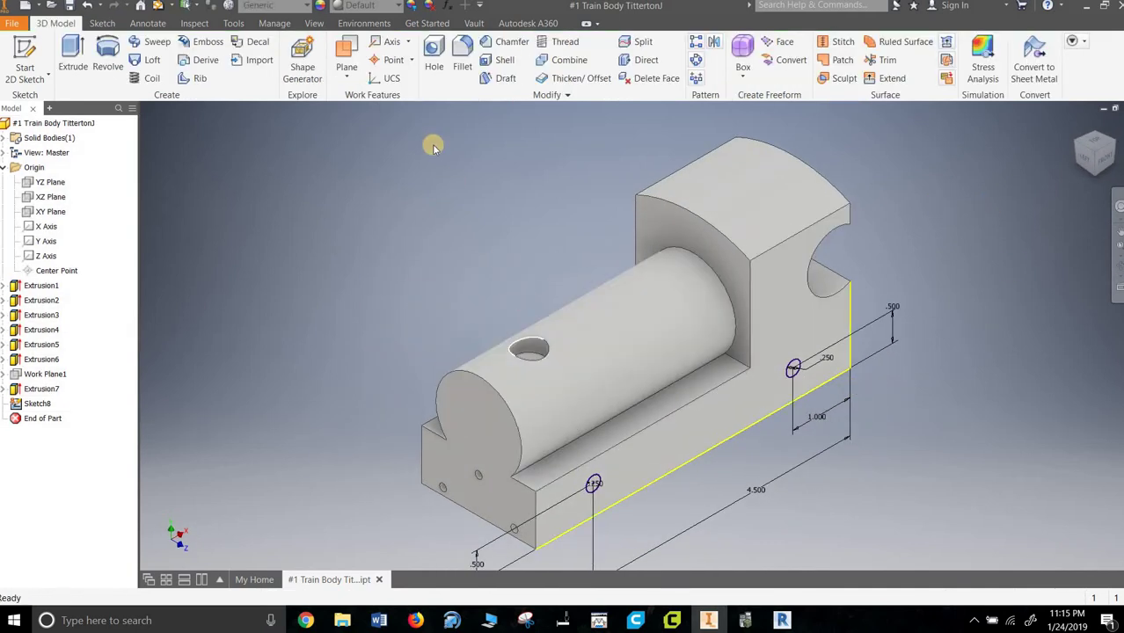
Create 1/4-20 UNC tapped holes at both side circle centres, 0.875 in deep with a 0.25 in thread depth and right-hand ANSI Unified threads
key(h)
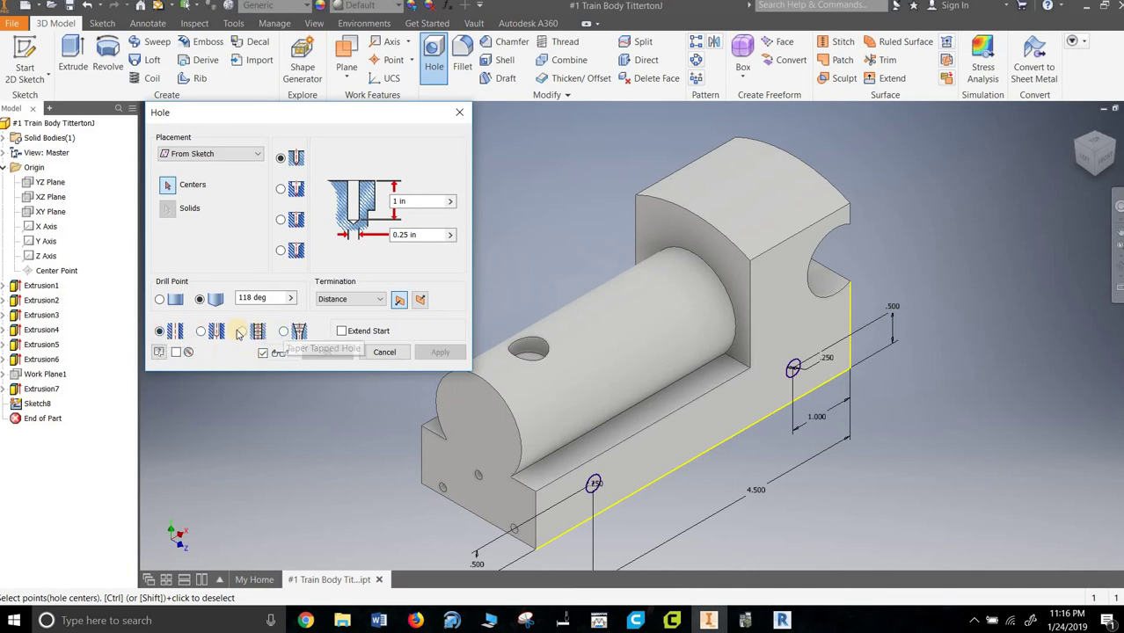
click(242, 331)
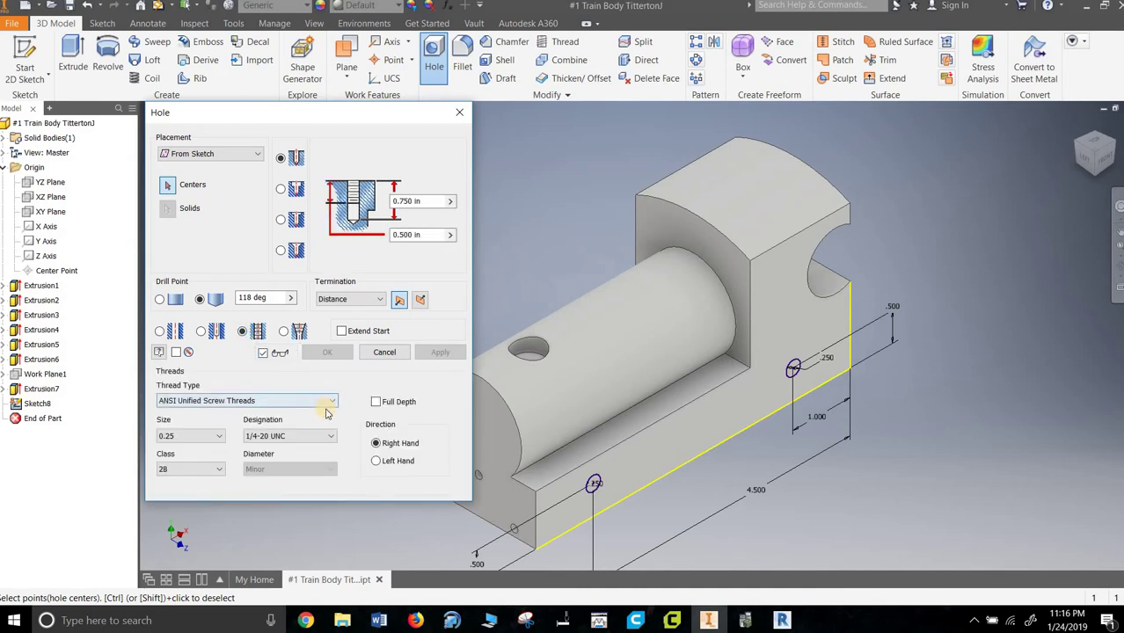
click(407, 235)
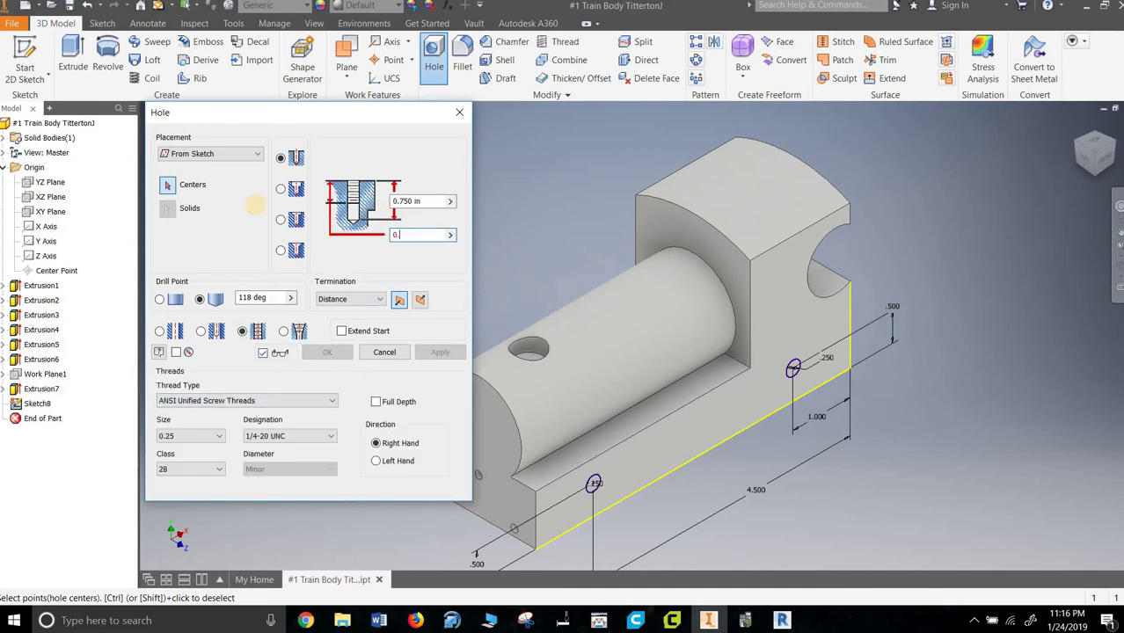
click(434, 201)
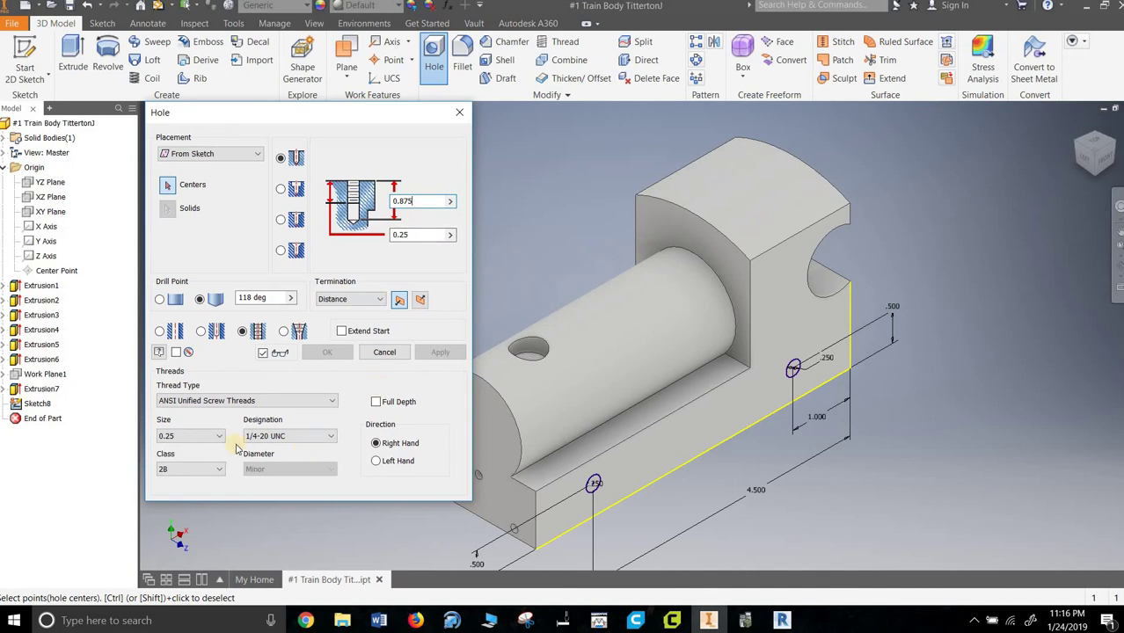
click(175, 440)
click(259, 438)
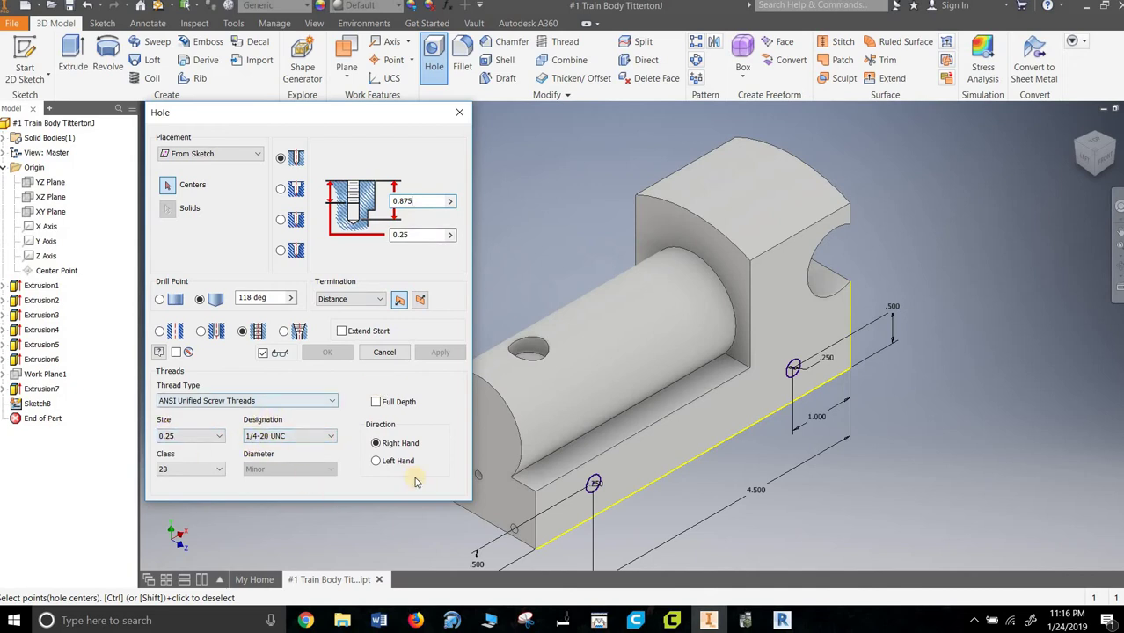
click(594, 485)
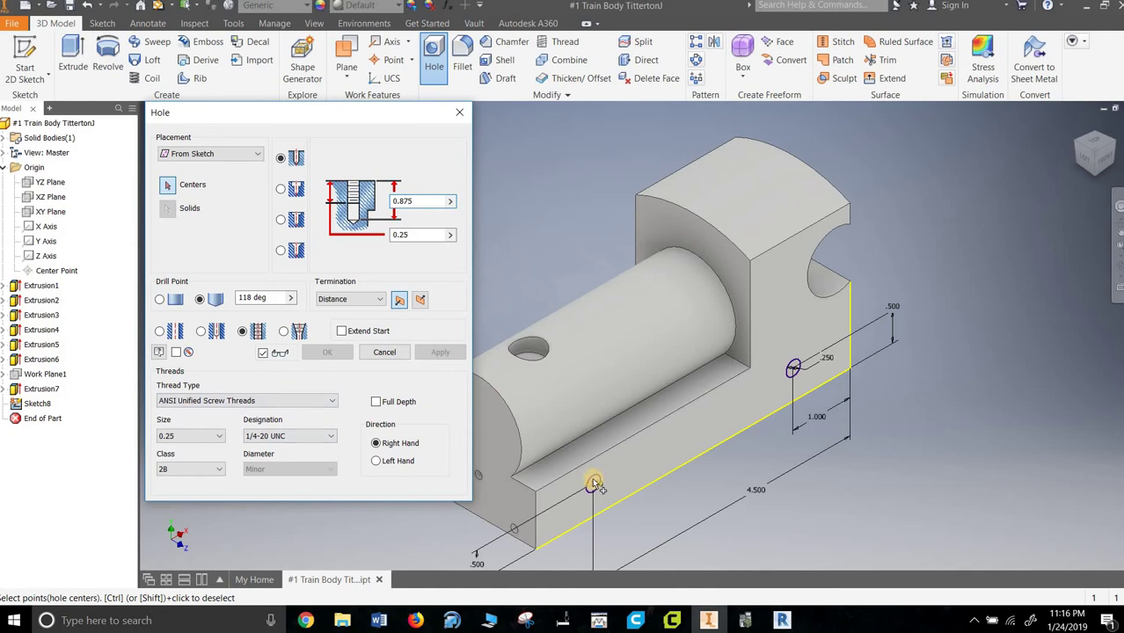
click(596, 484)
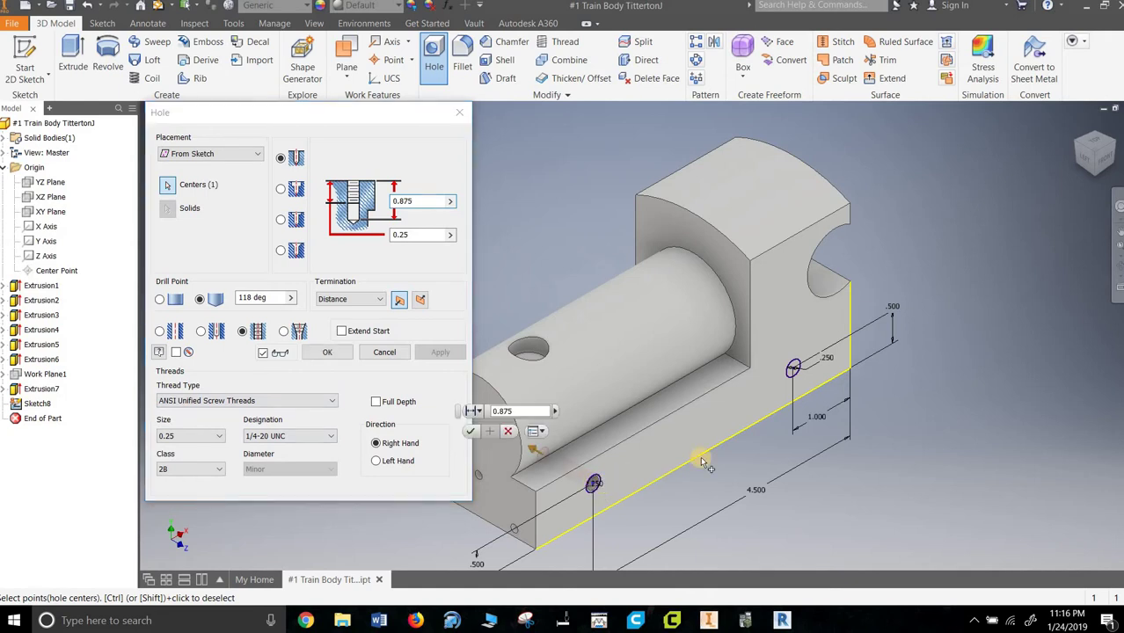
click(794, 369)
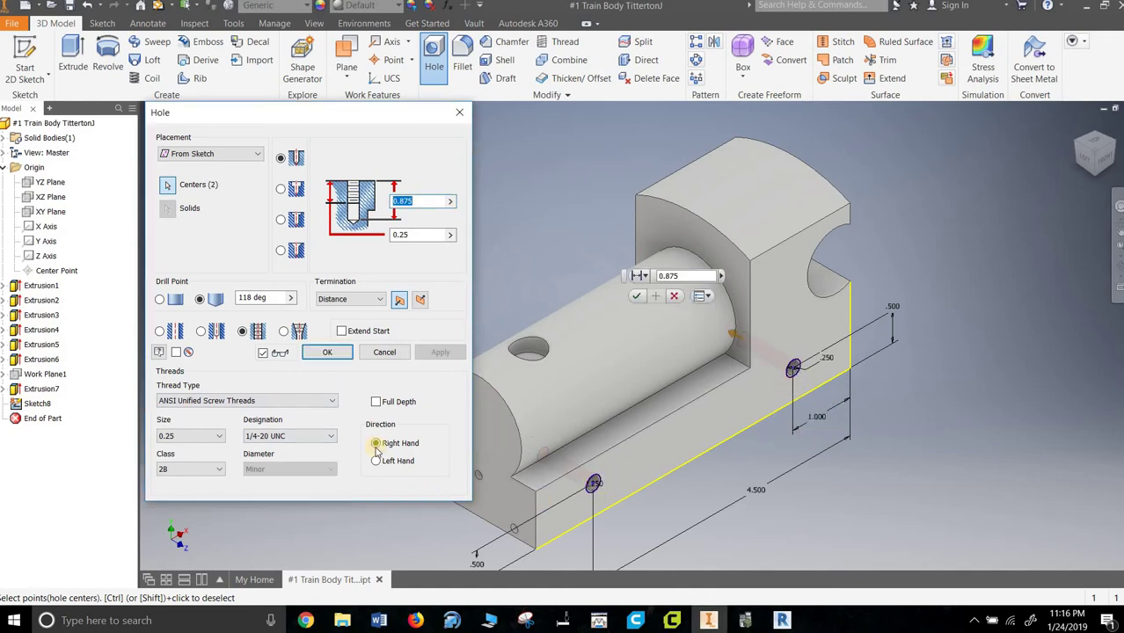
click(328, 353)
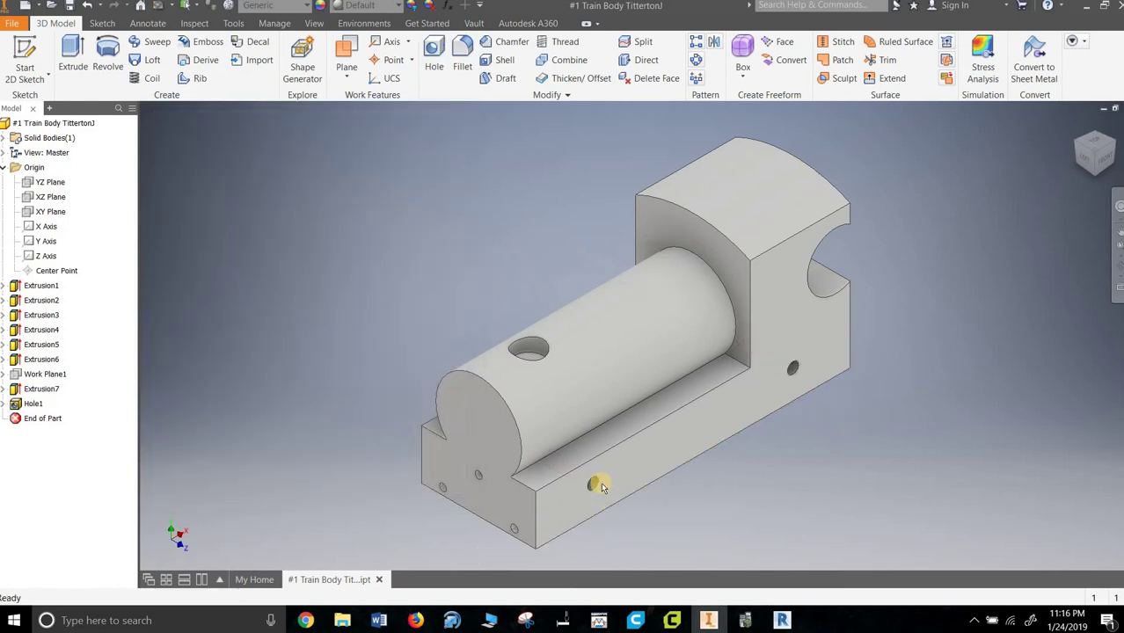
Make the origin XY plane visible on the train body
scroll(601, 482, down, 5)
scroll(601, 486, up, 8)
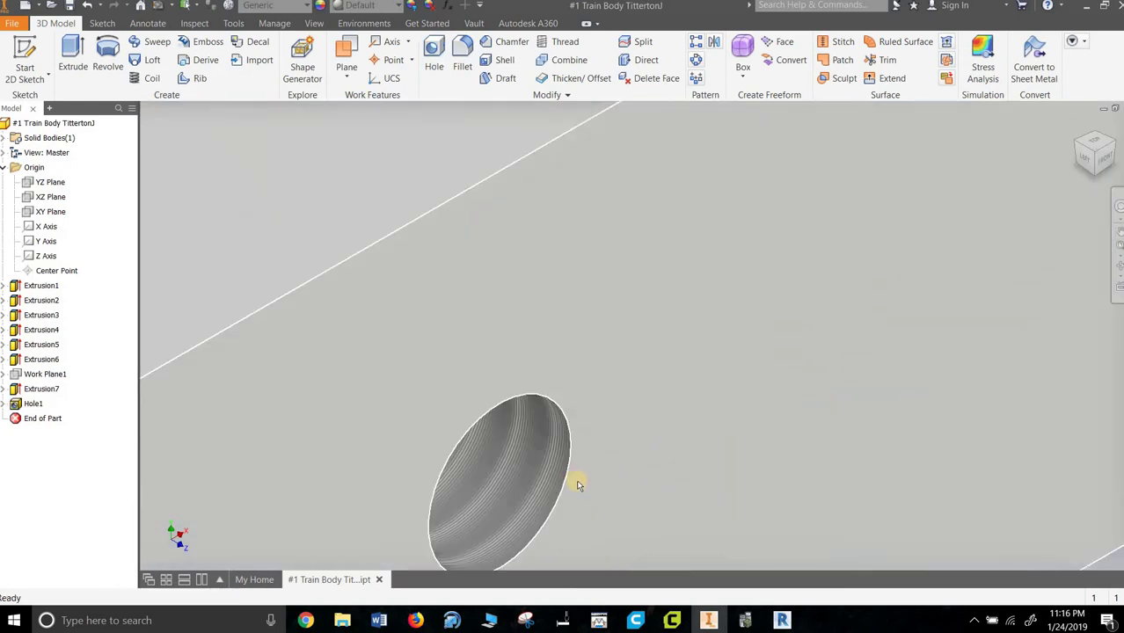
shift+middle_drag(574, 482, 555, 442)
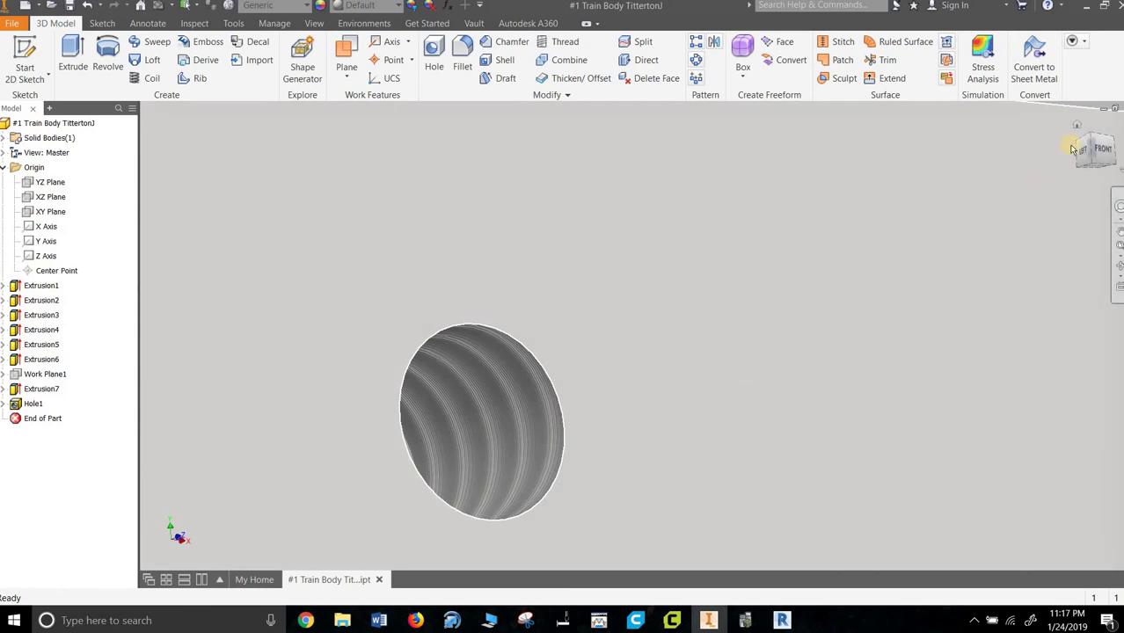
click(1076, 125)
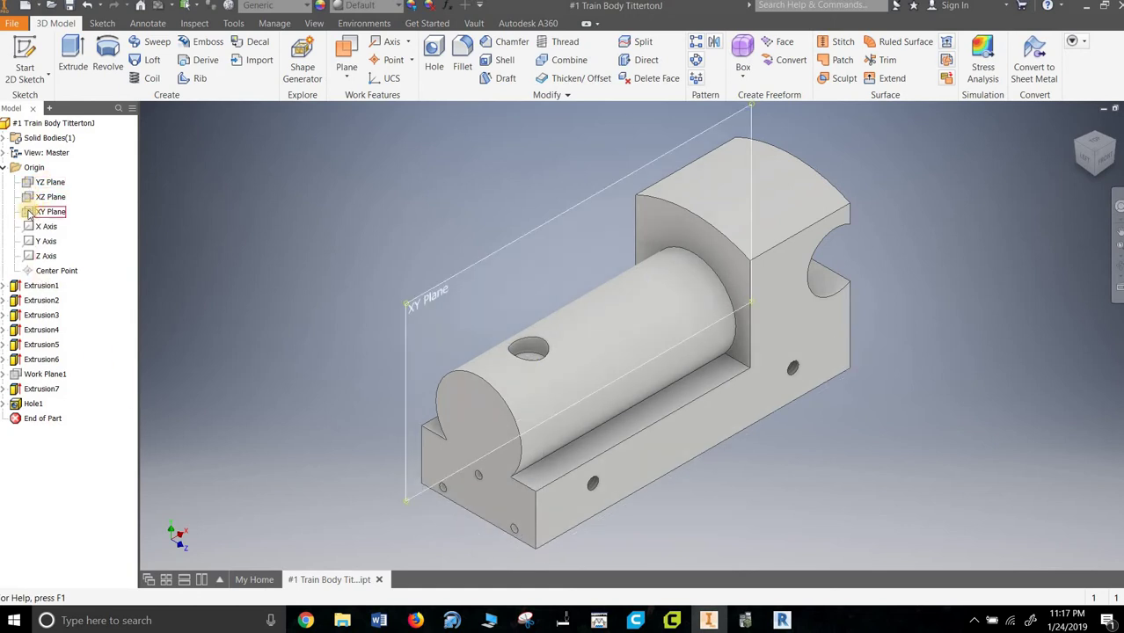
right_click(29, 213)
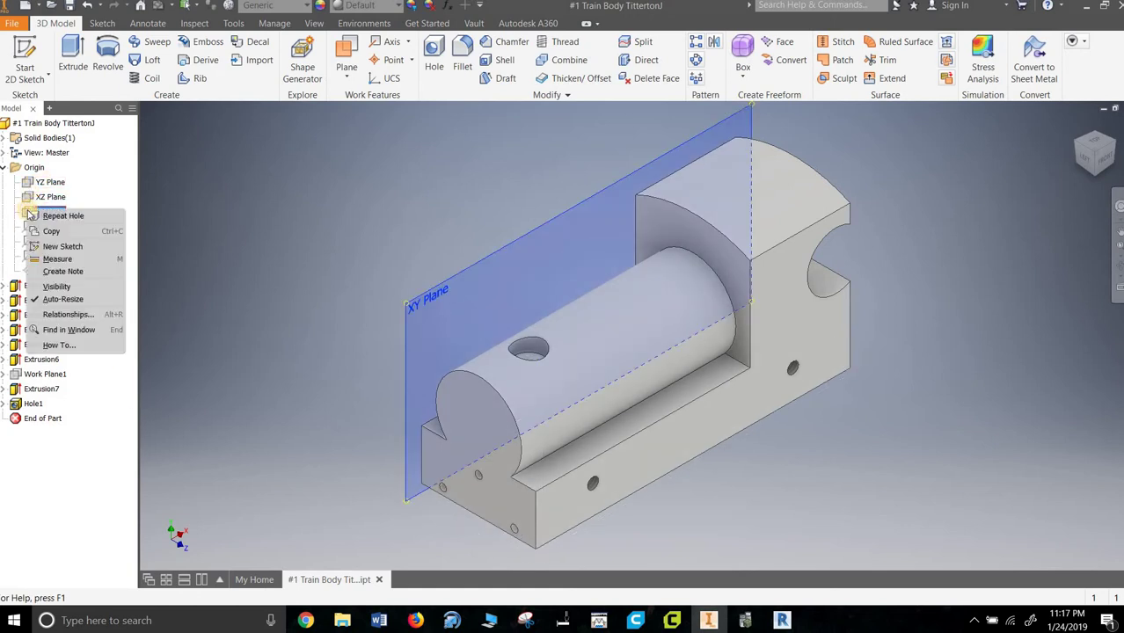
click(70, 286)
shift+middle_drag(373, 480, 434, 467)
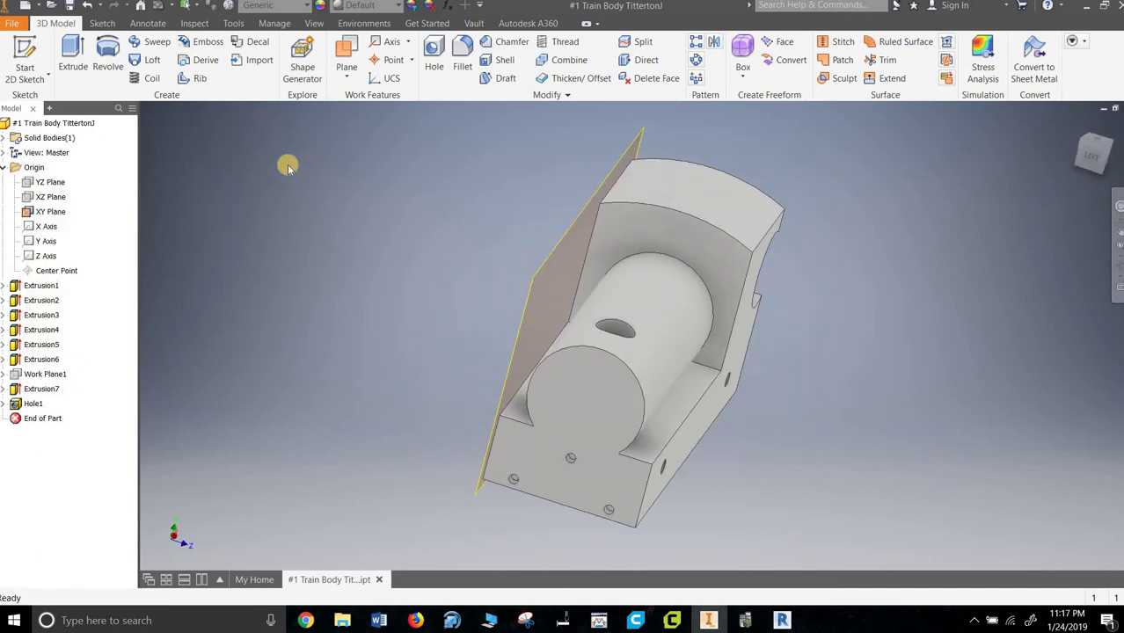
Create a work plane offset from the XY plane to the middle of the train body's width
click(343, 66)
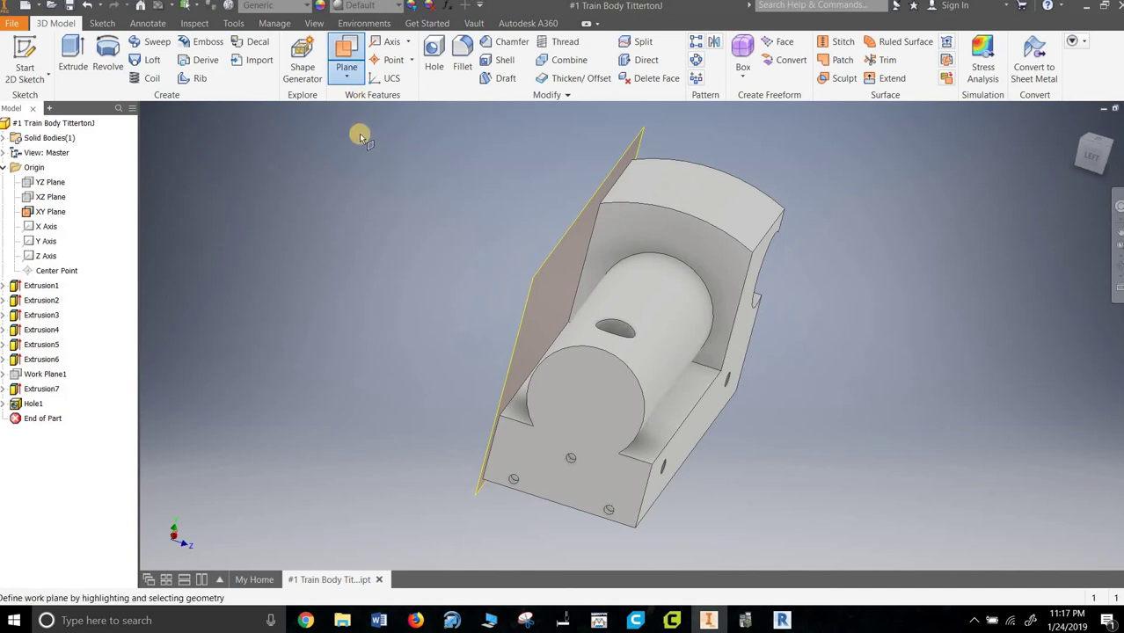
click(346, 76)
click(299, 135)
click(528, 292)
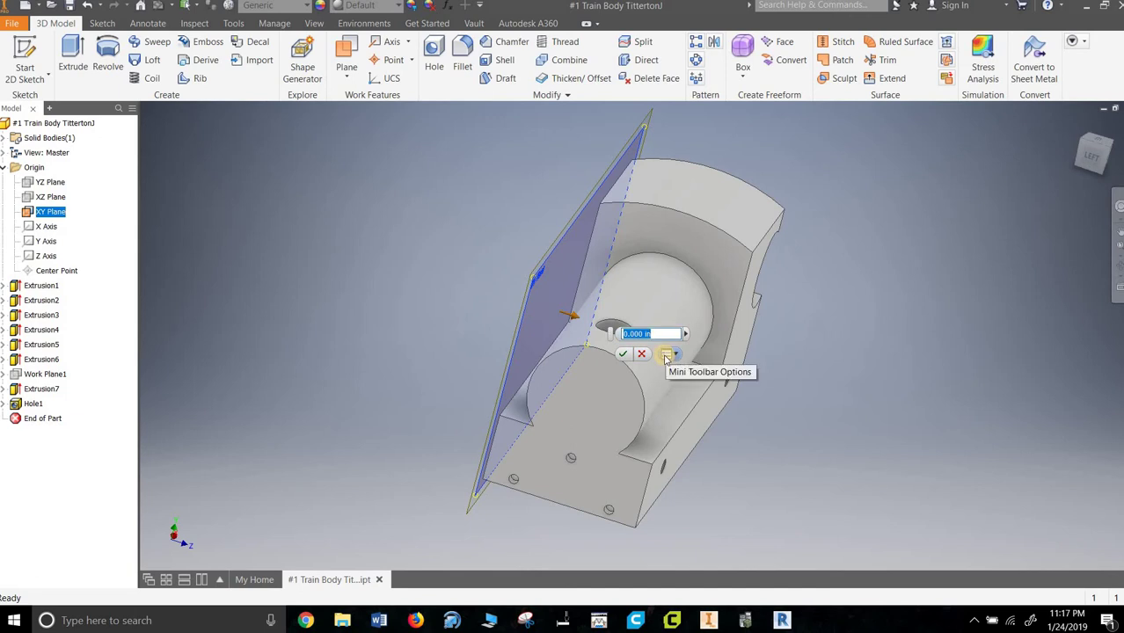
key(Return)
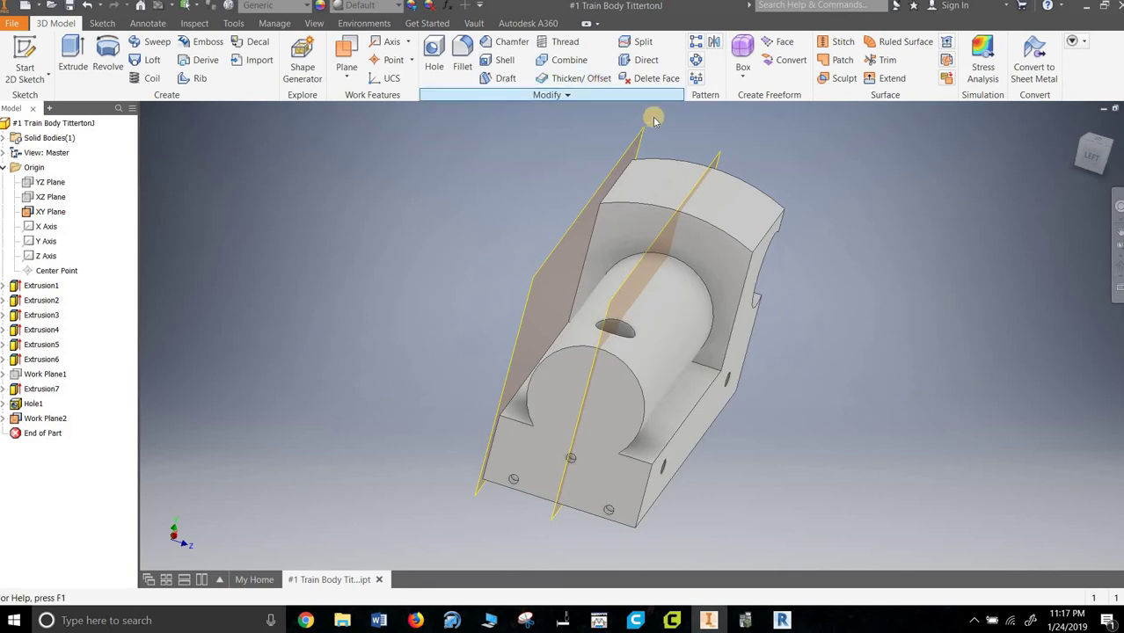
Mirror the two tapped side holes across the work plane in the middle of the train body
click(715, 46)
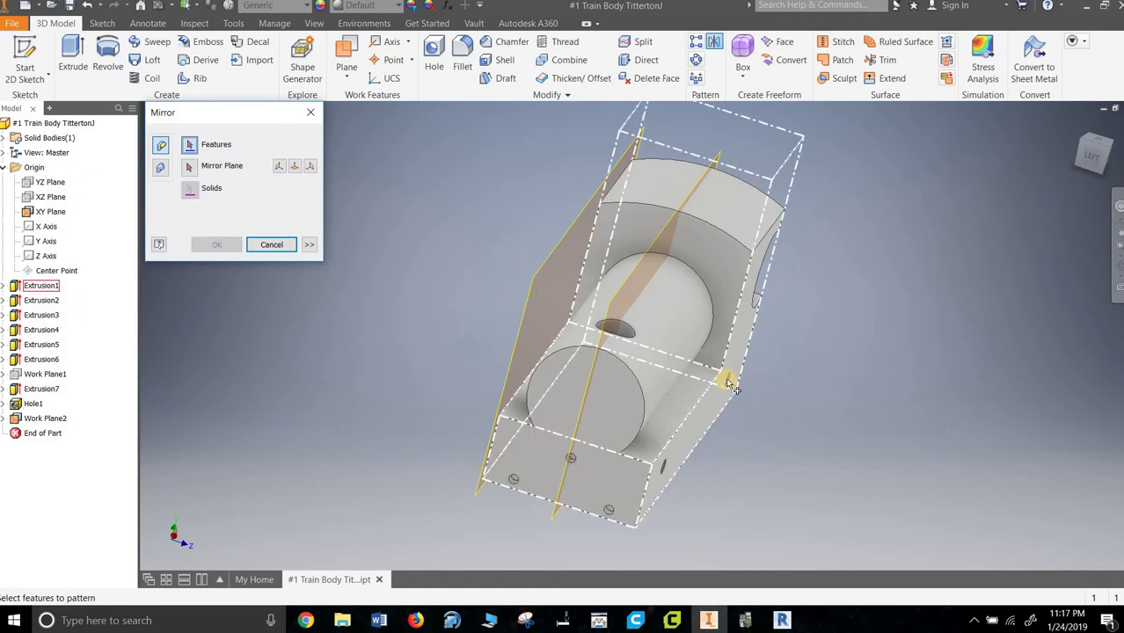
shift+middle_drag(758, 406, 792, 395)
click(790, 390)
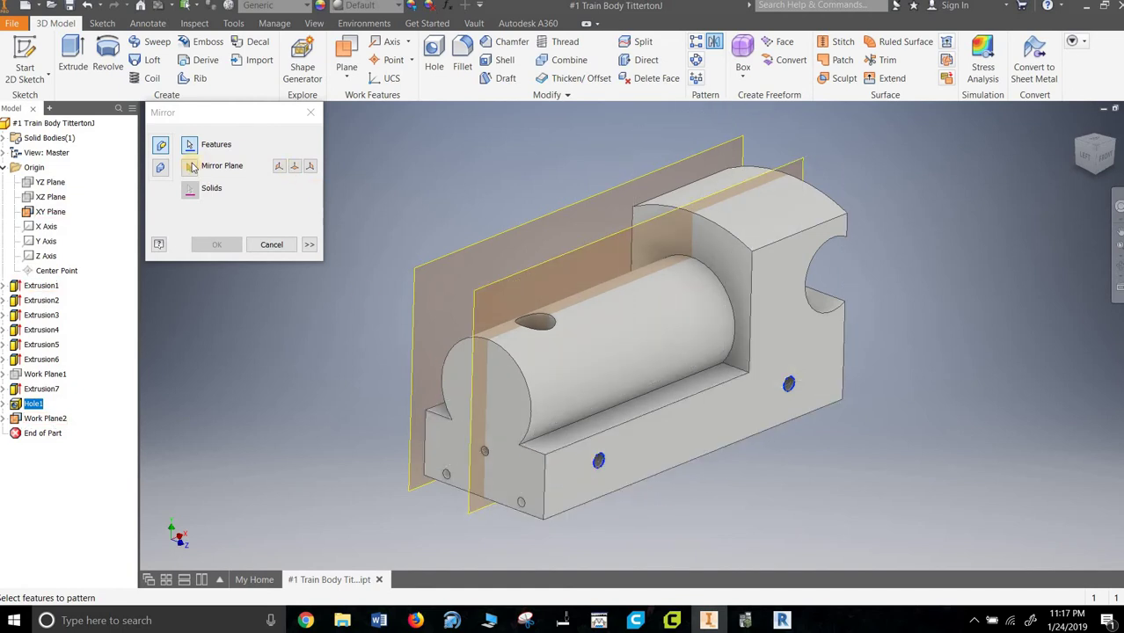
click(190, 172)
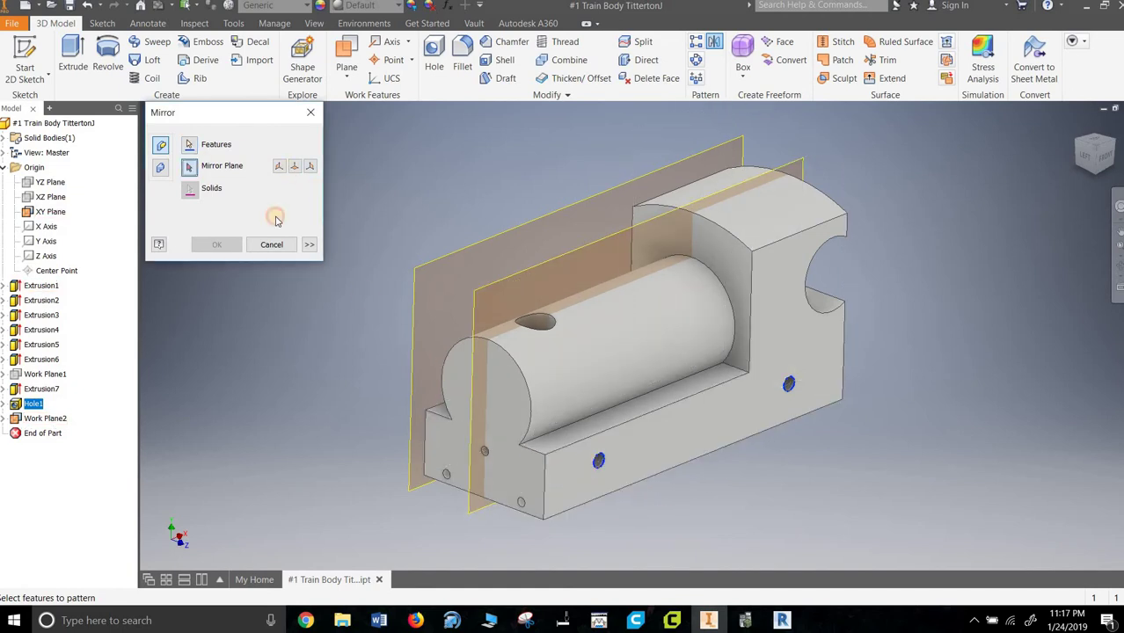
click(476, 302)
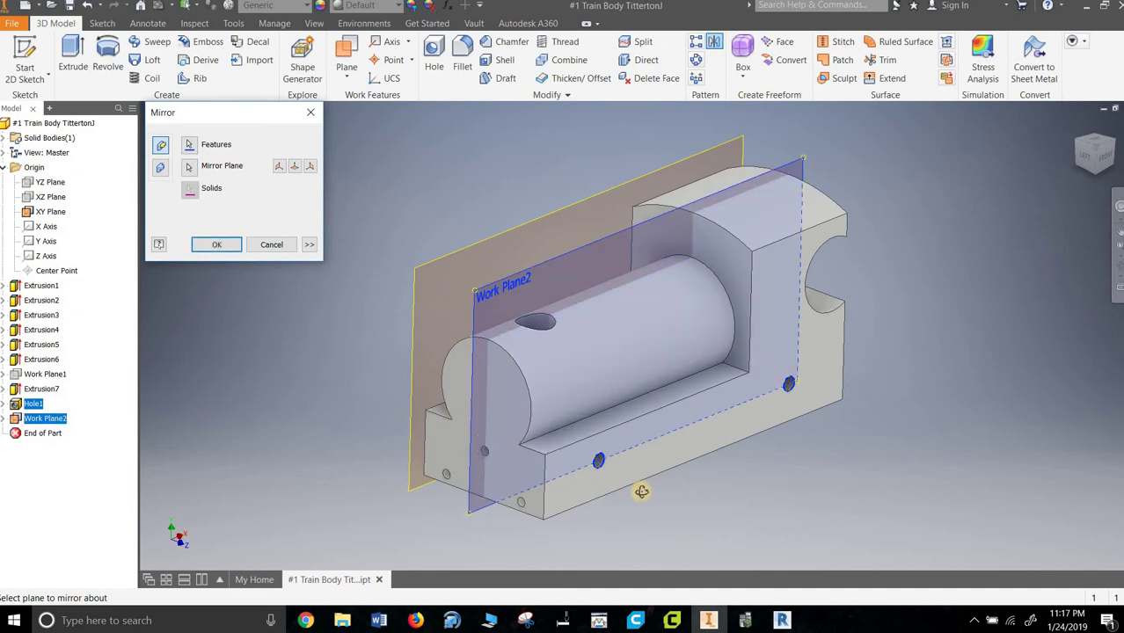
drag(678, 492, 730, 475)
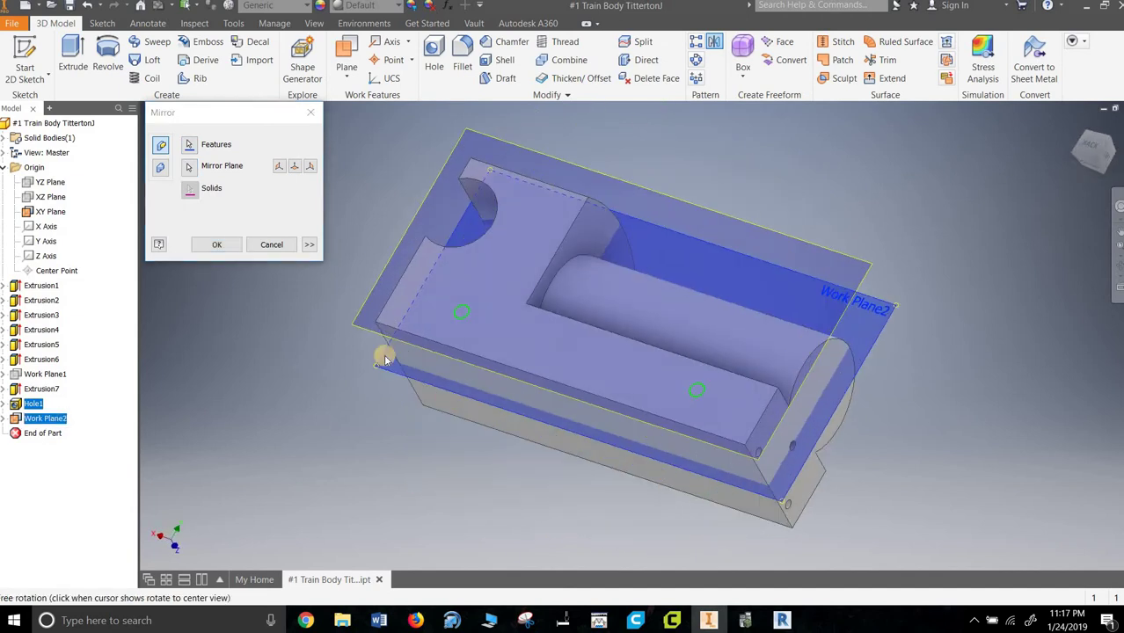
click(216, 245)
scroll(685, 402, down, 5)
scroll(685, 402, up, 10)
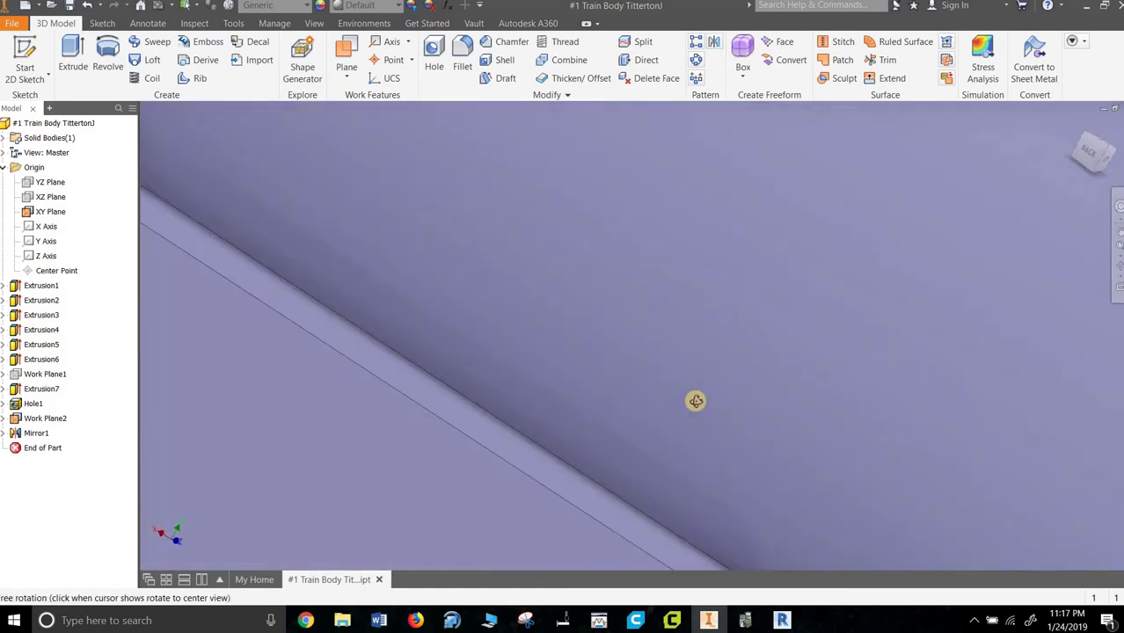
drag(695, 403, 1080, 134)
click(1079, 132)
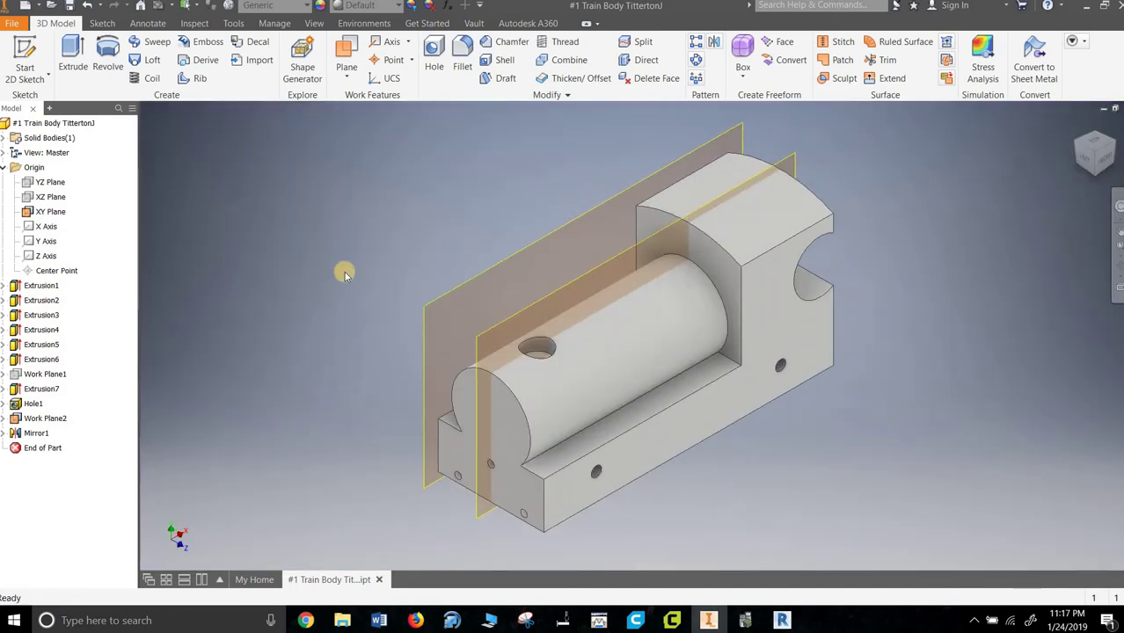
Hide the origin XY plane and the offset middle work plane
click(454, 300)
right_click(453, 296)
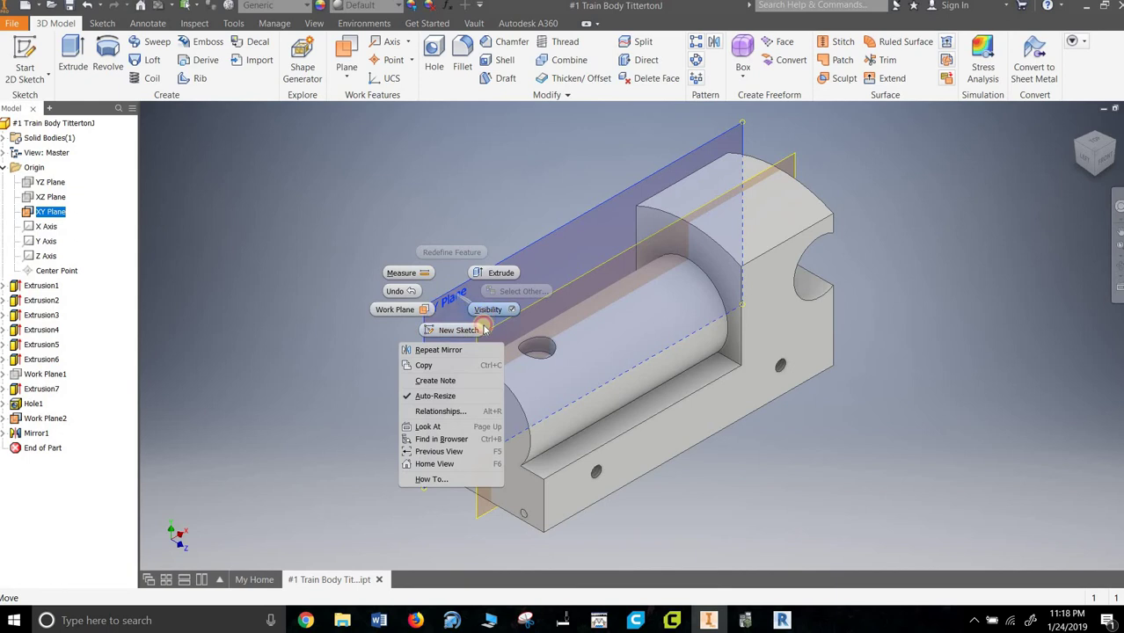
click(489, 310)
right_click(486, 336)
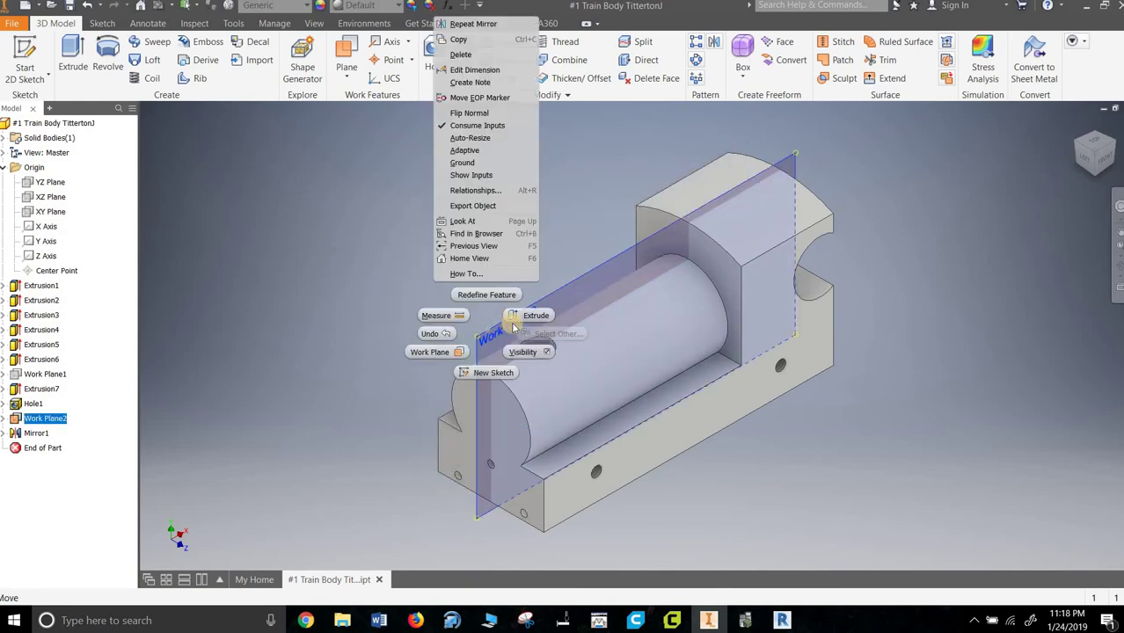
click(588, 373)
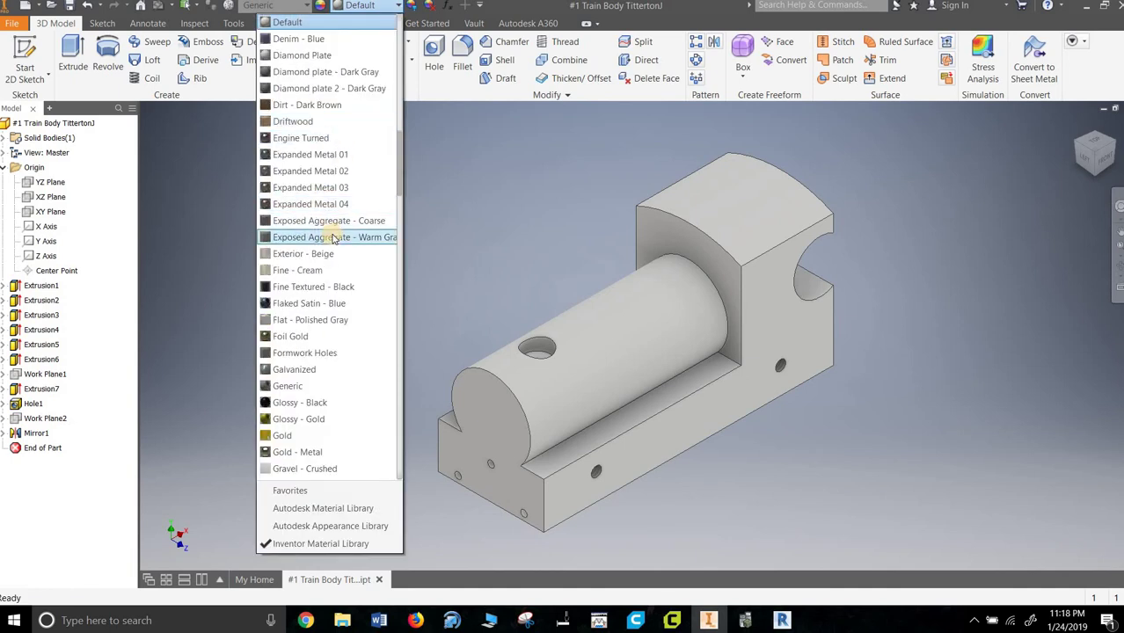
Try the Galvanized appearance on the train body, followed by Steel Blue
click(313, 370)
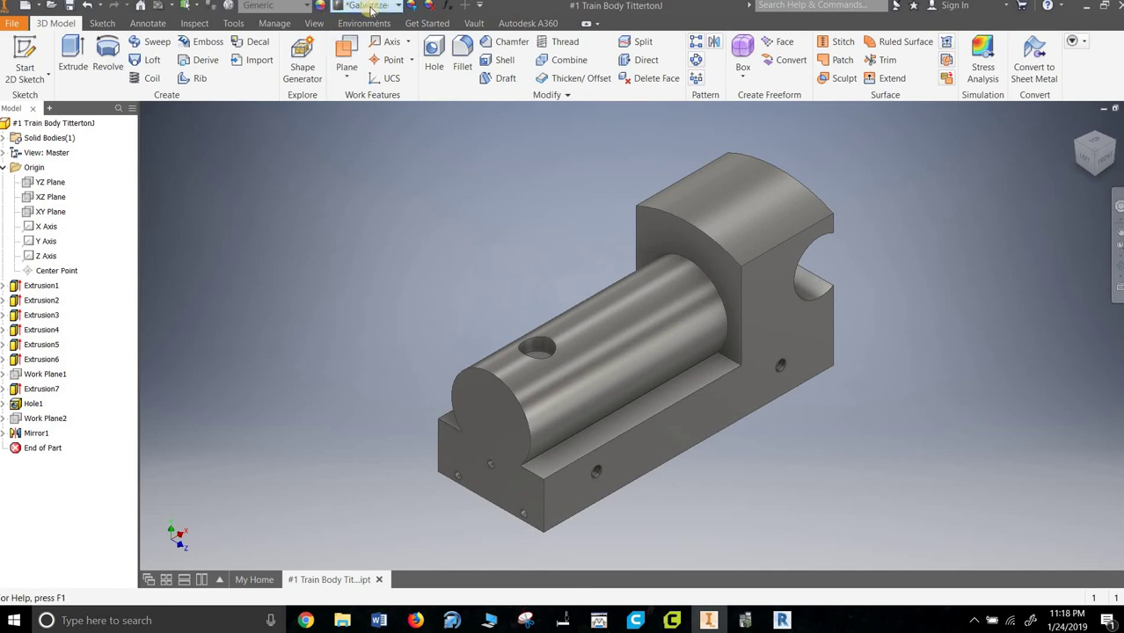
click(400, 6)
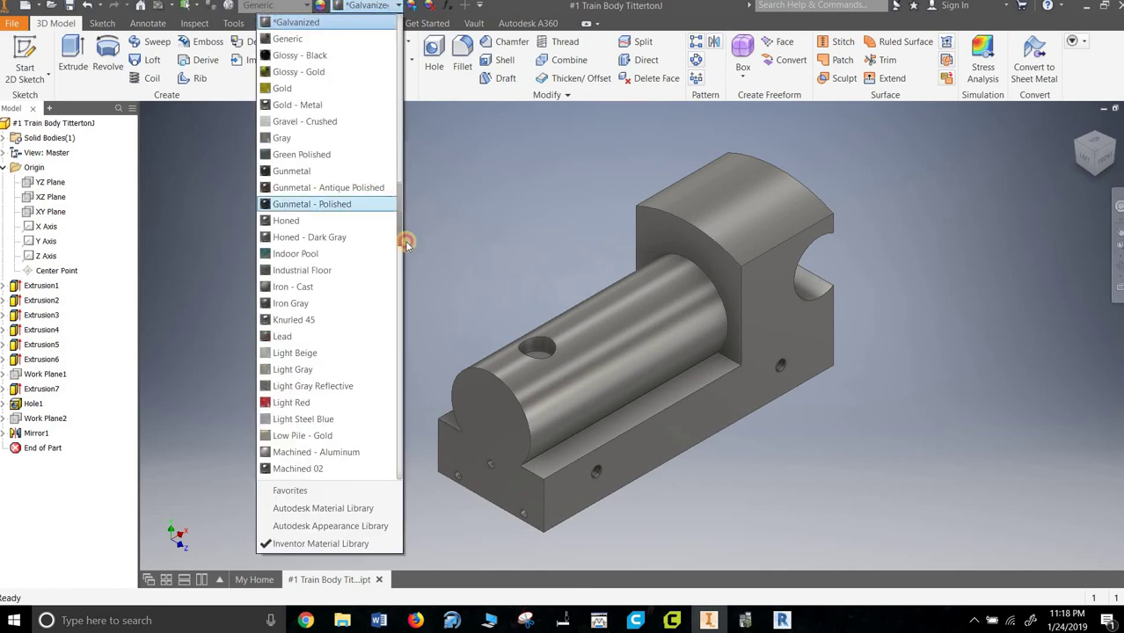
drag(411, 273, 418, 373)
click(310, 302)
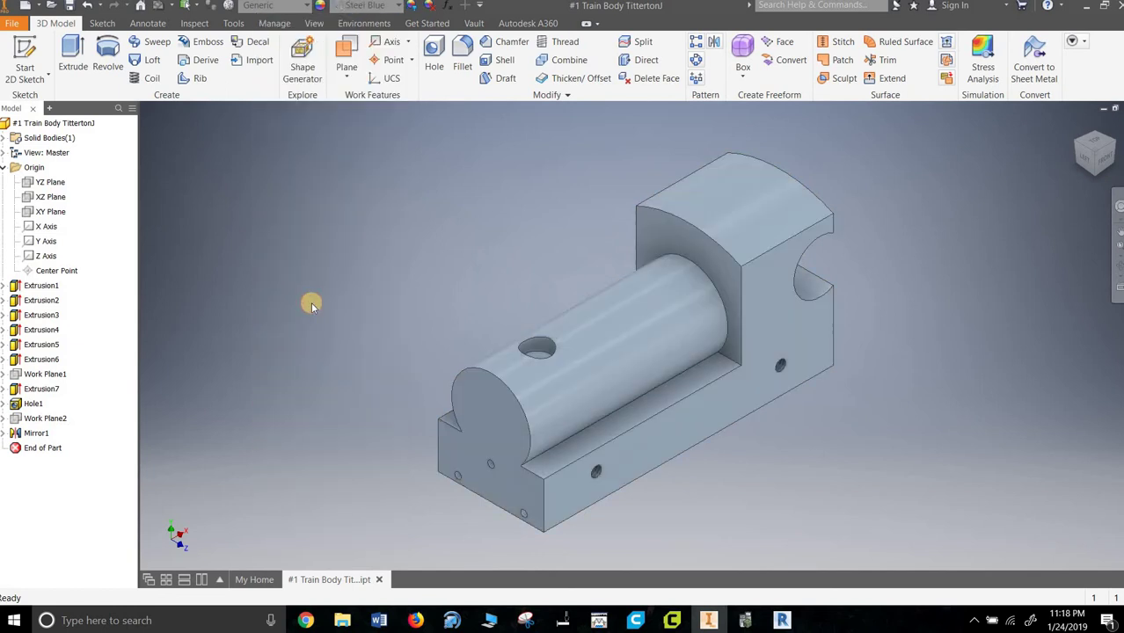
Try the Steel - Polished appearance on the train body
click(397, 7)
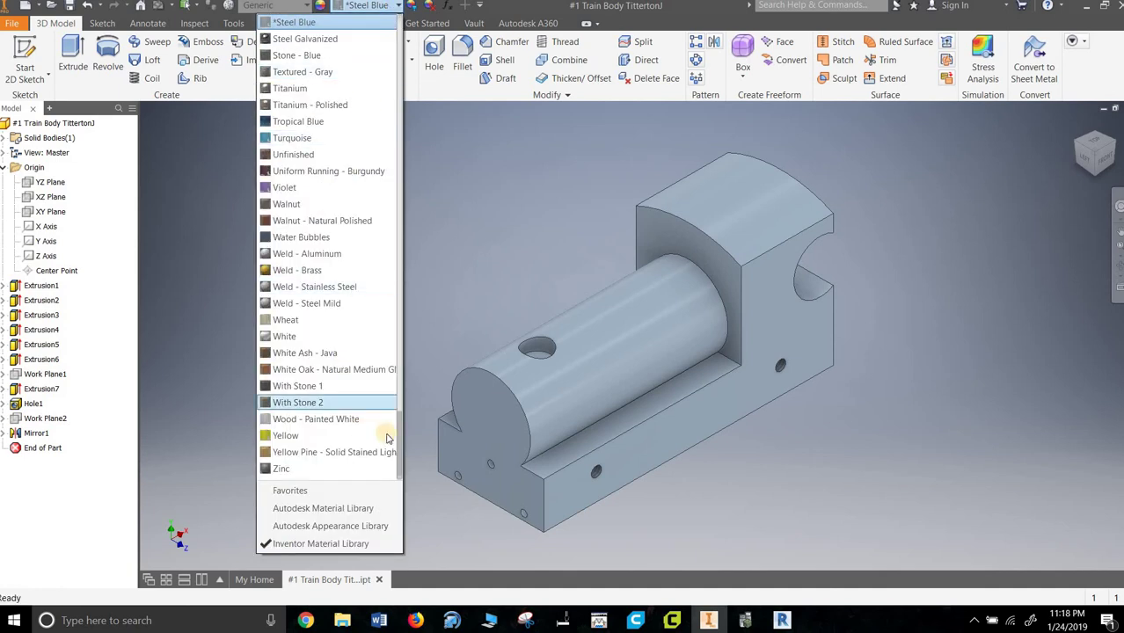
scroll(314, 303, up, 1)
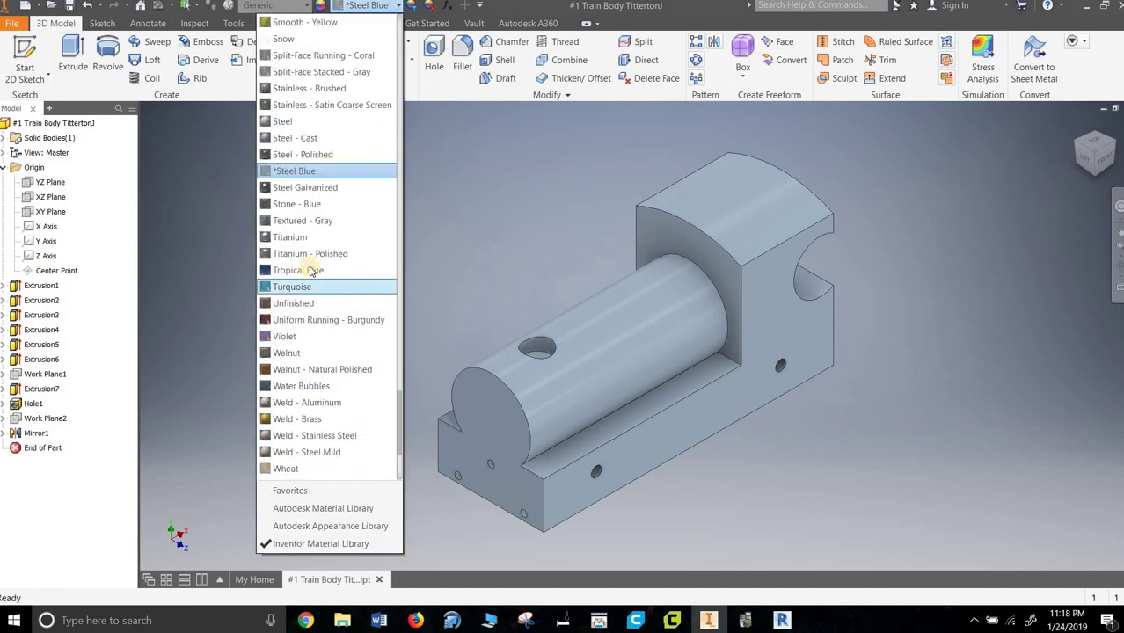
click(311, 156)
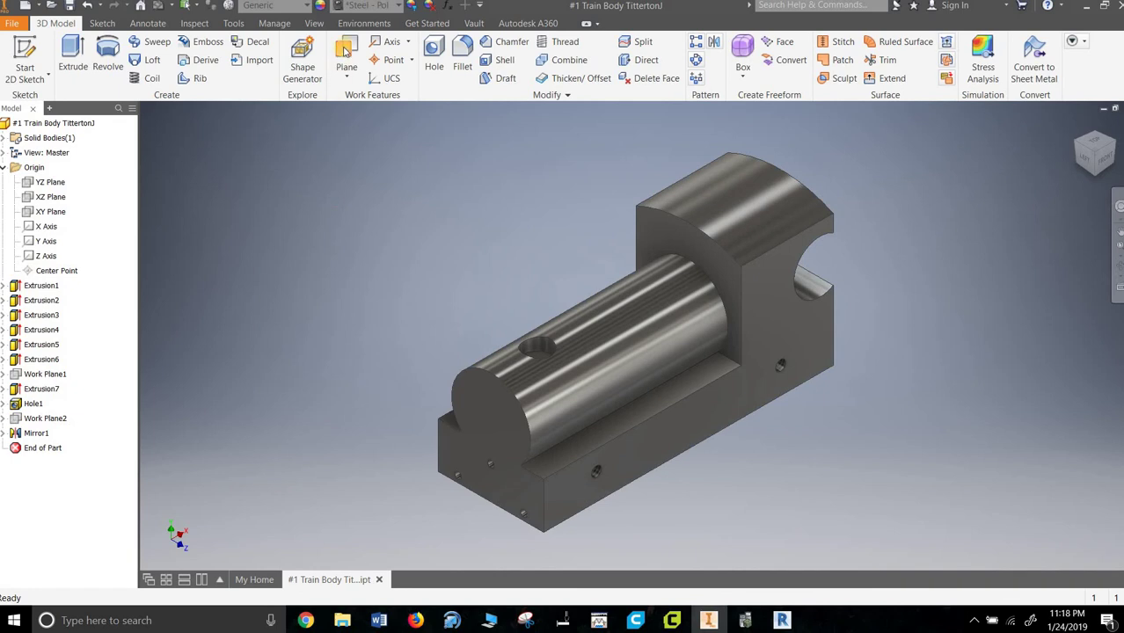
Set the train body's appearance to Stainless - Brushed
click(398, 6)
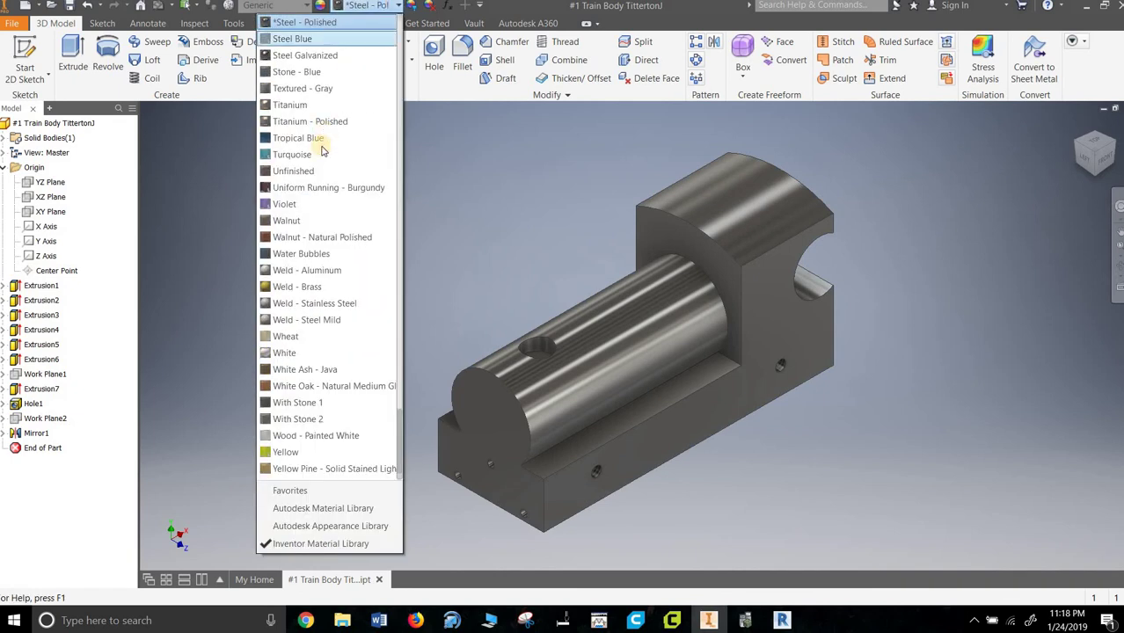
scroll(308, 176, up, 2)
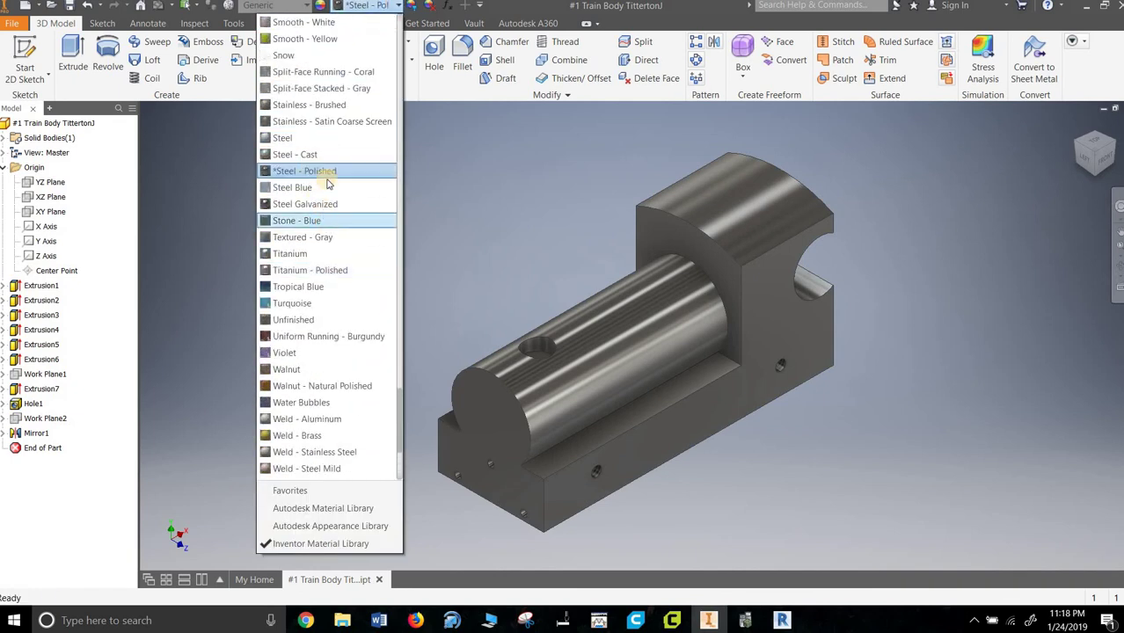
click(296, 105)
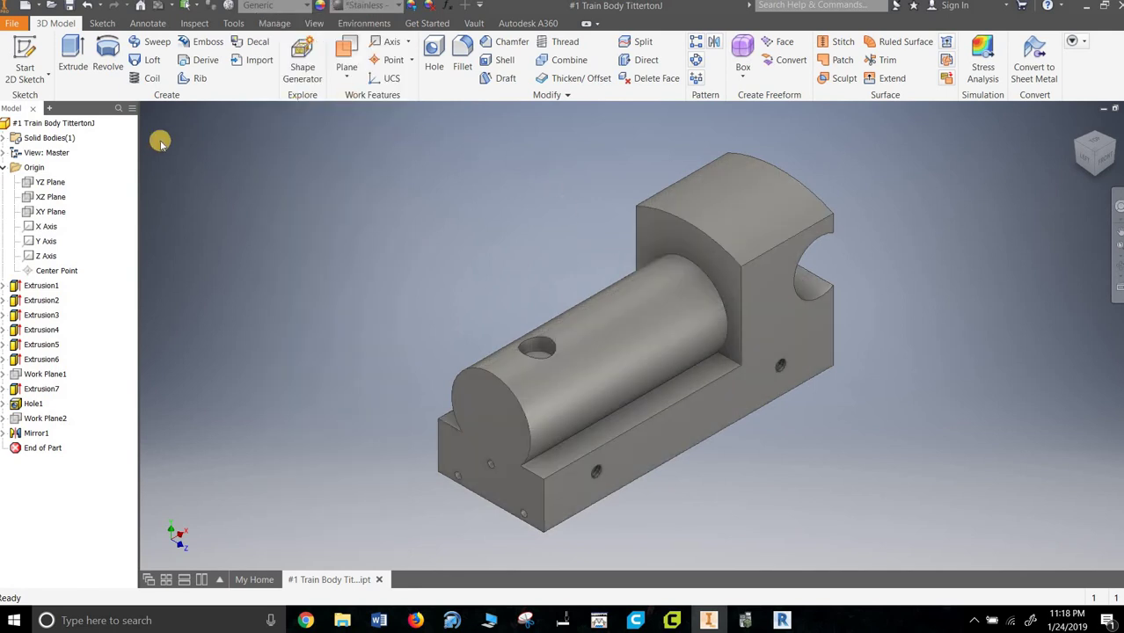
click(88, 123)
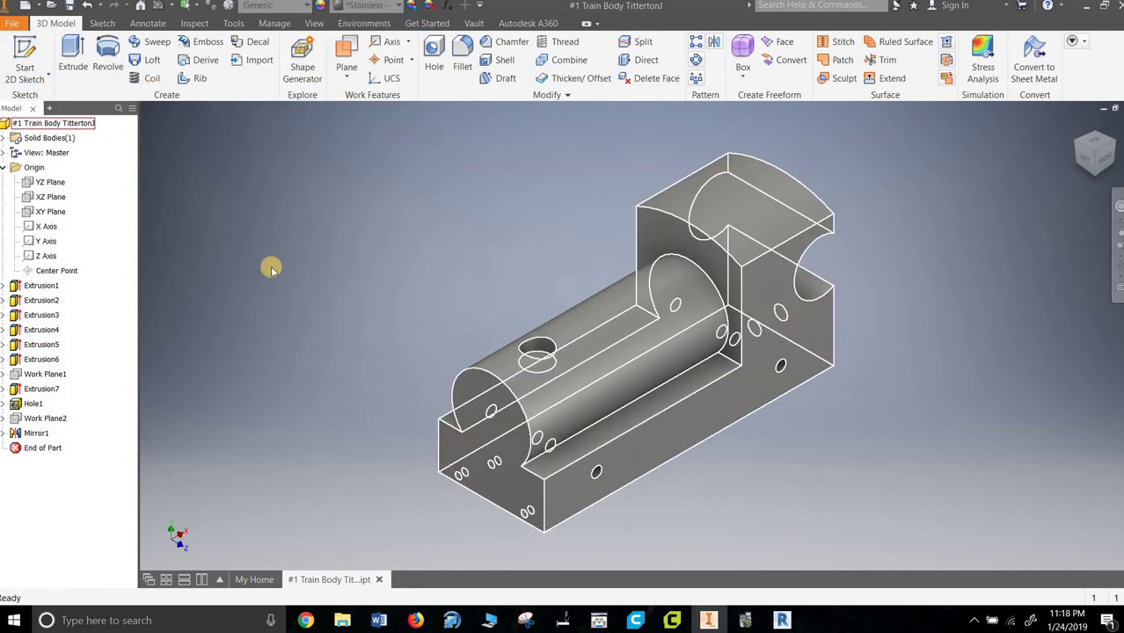
key(Escape)
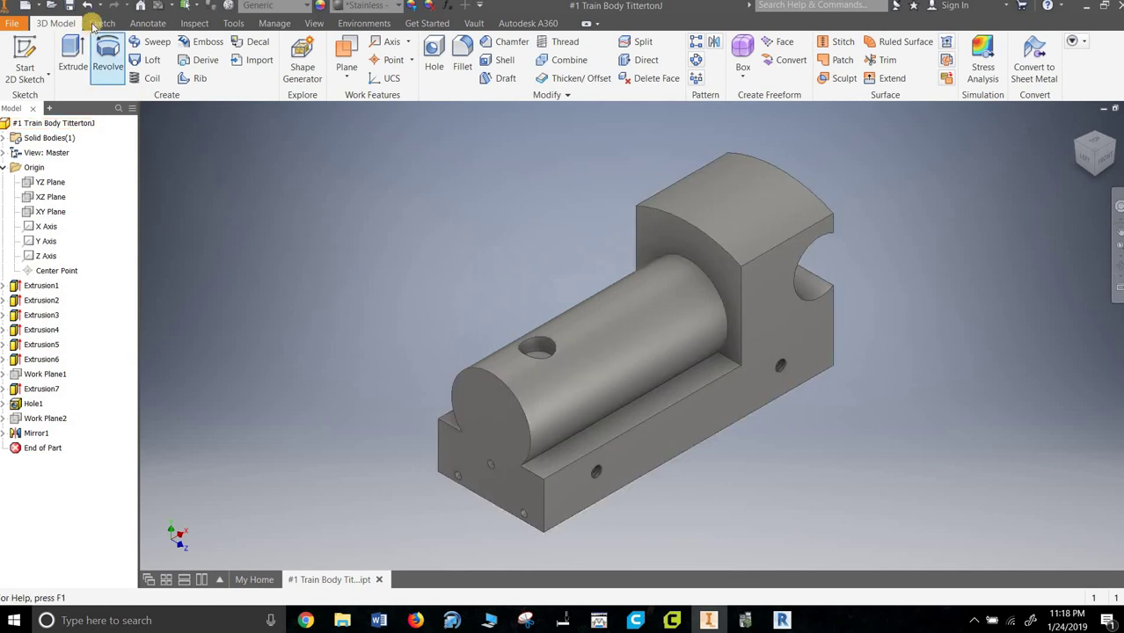